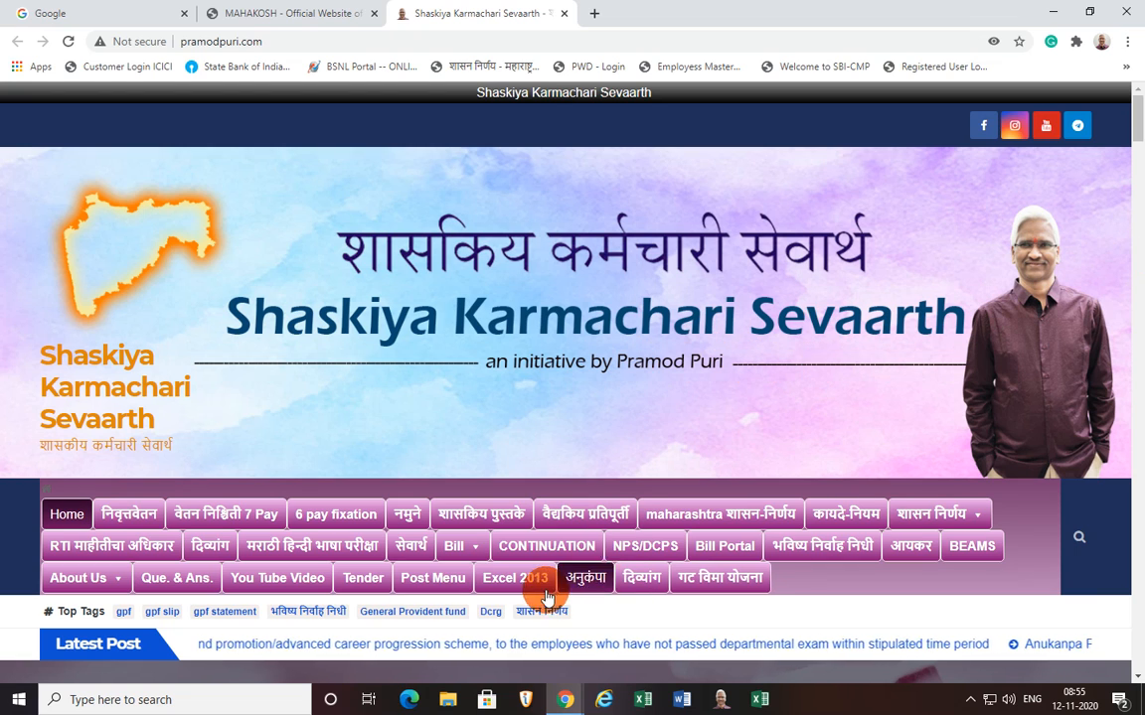
- Open the B.D.S. post in the देयक bill category, dismissing the advertisement, and view its list of downloadable bill documents
mouse_move(452, 546)
scroll(450, 542, "down", 1)
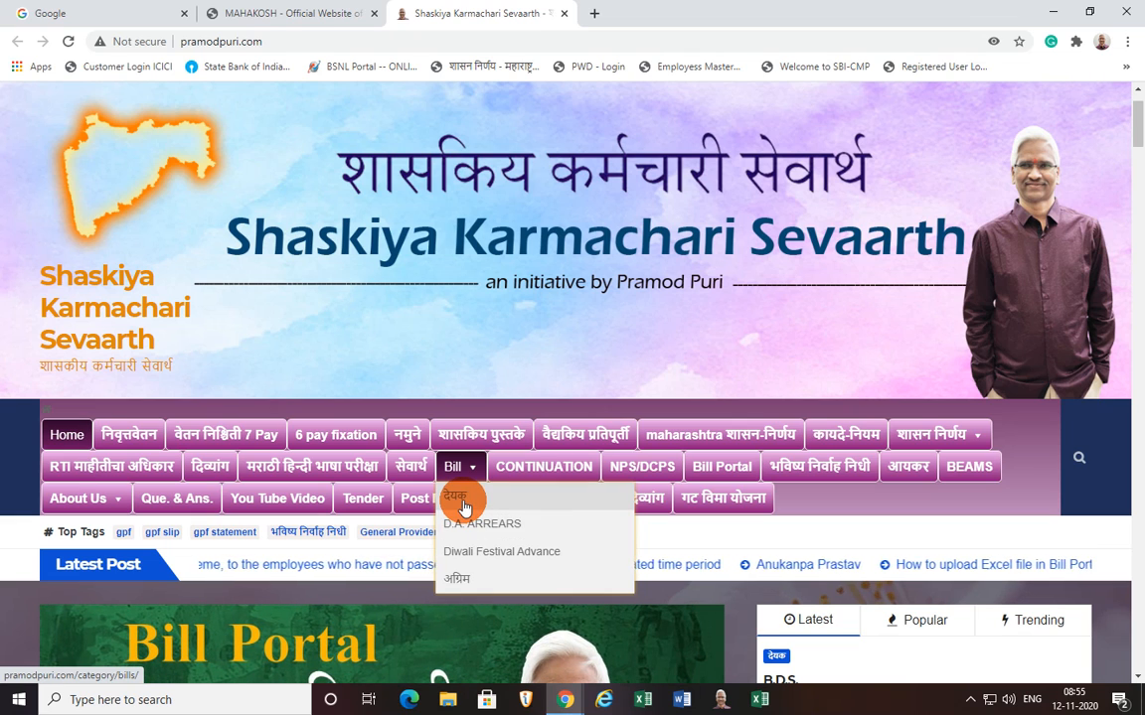
left_click(463, 502)
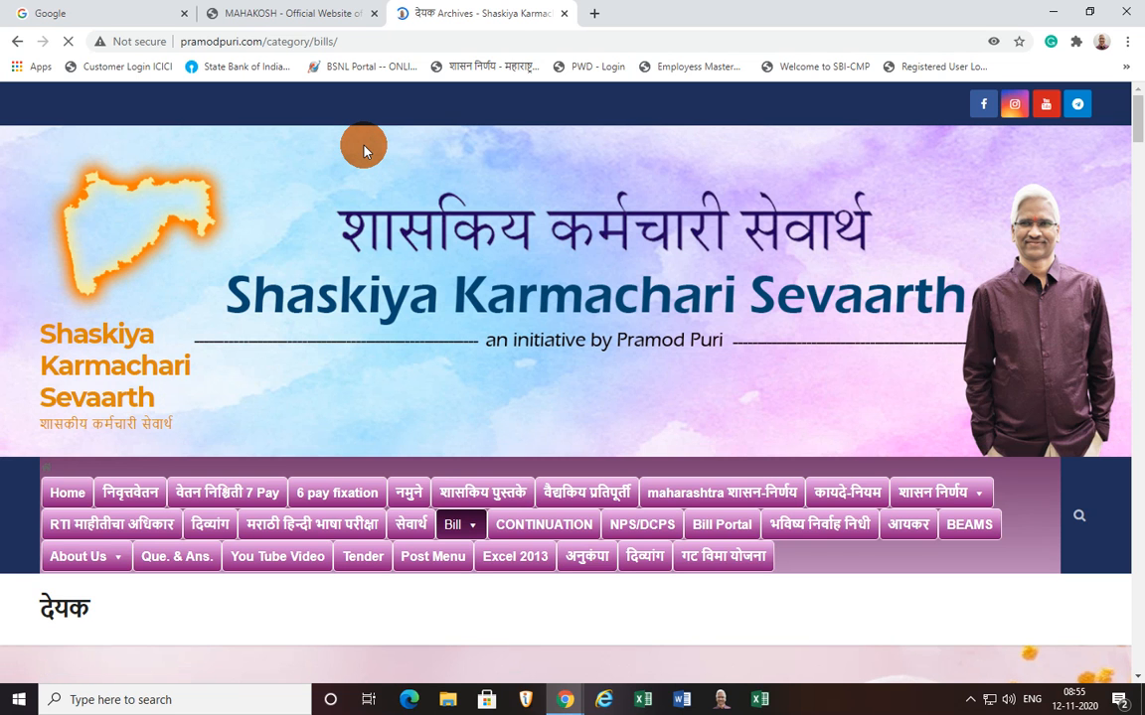
scroll(376, 480, "down", 5)
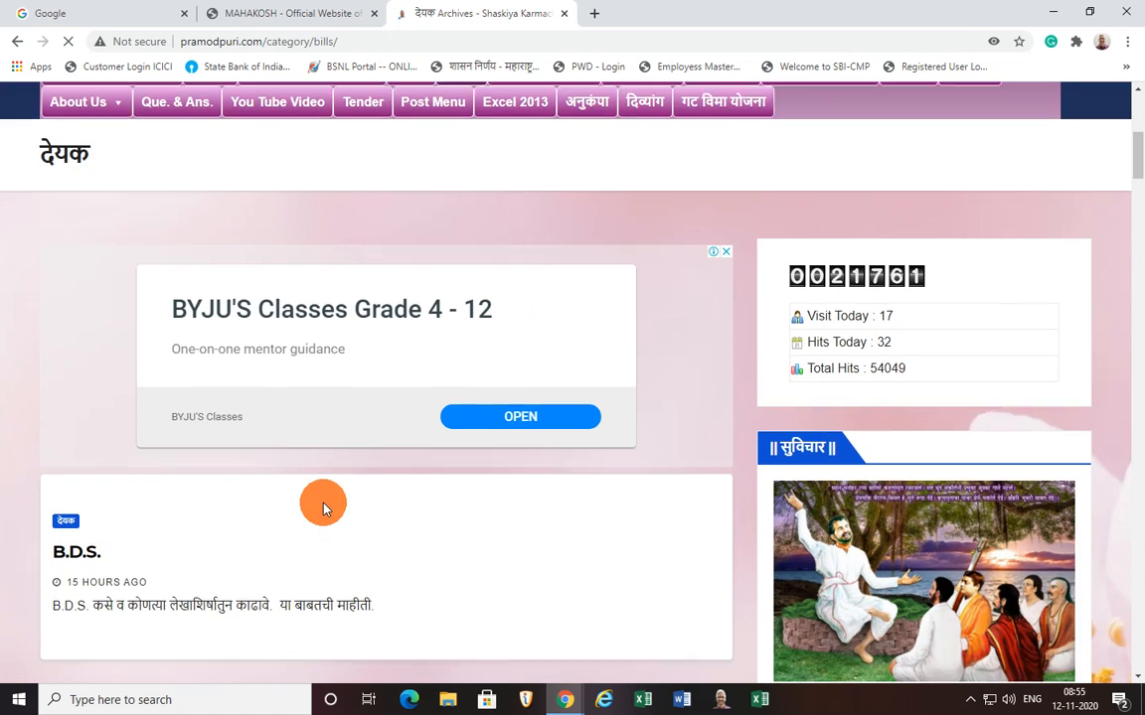
scroll(298, 512, "down", 2)
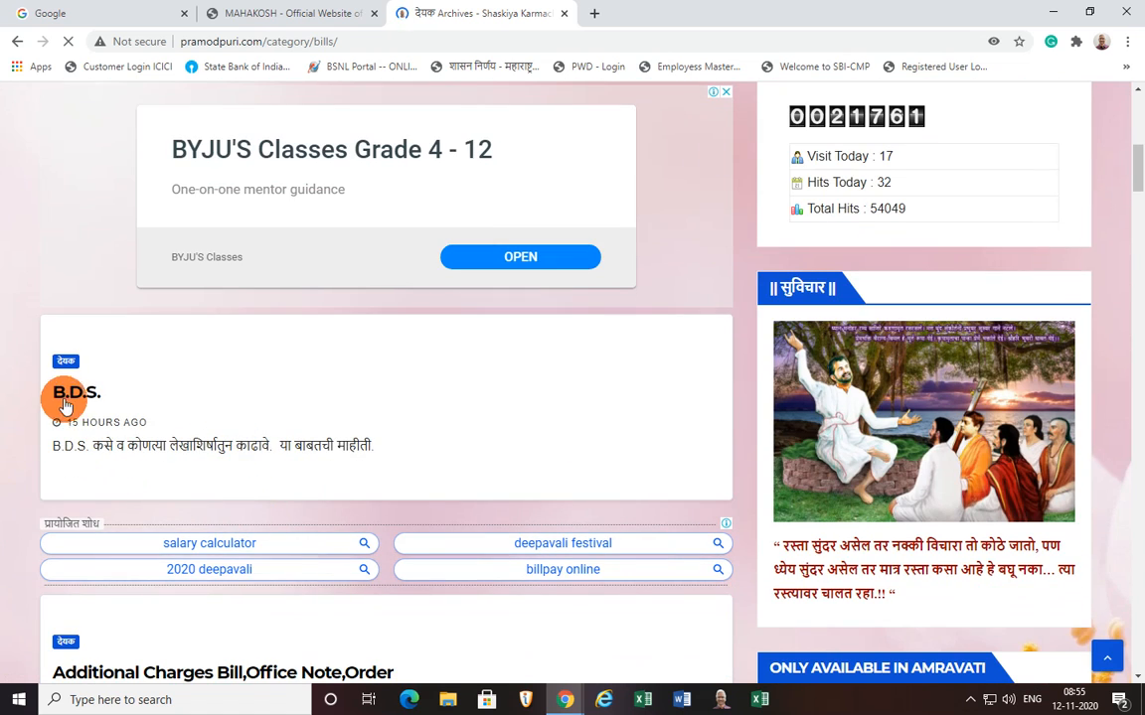
left_click(71, 395)
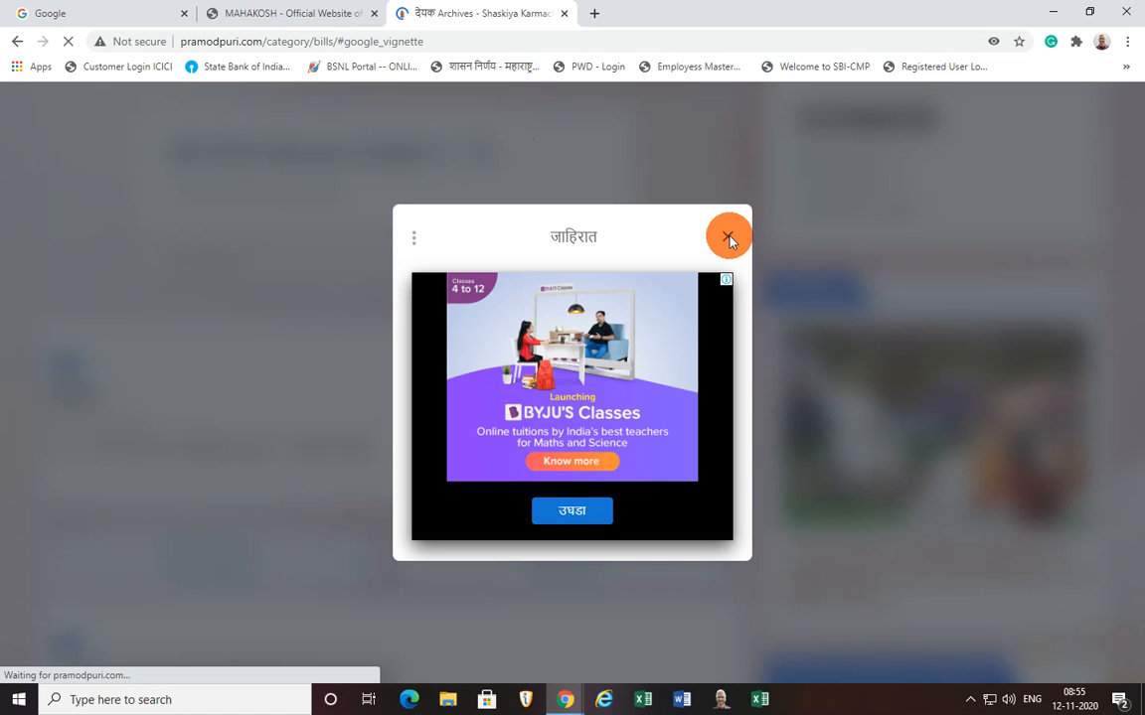
left_click(728, 238)
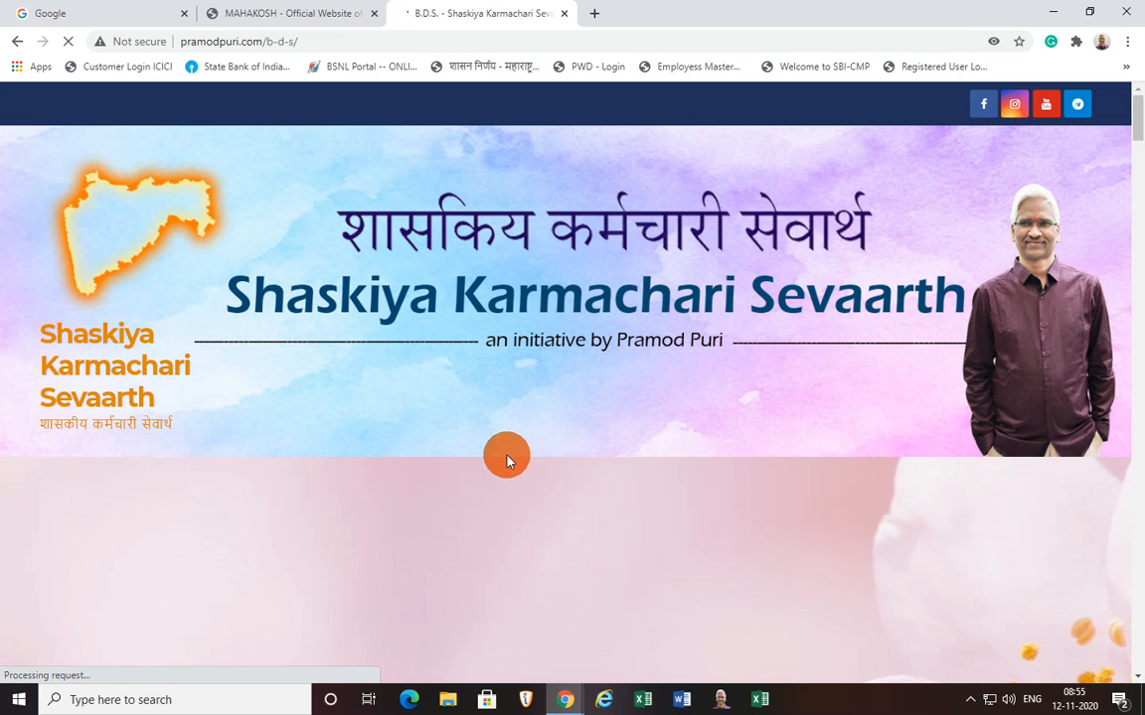
scroll(411, 475, "down", 8)
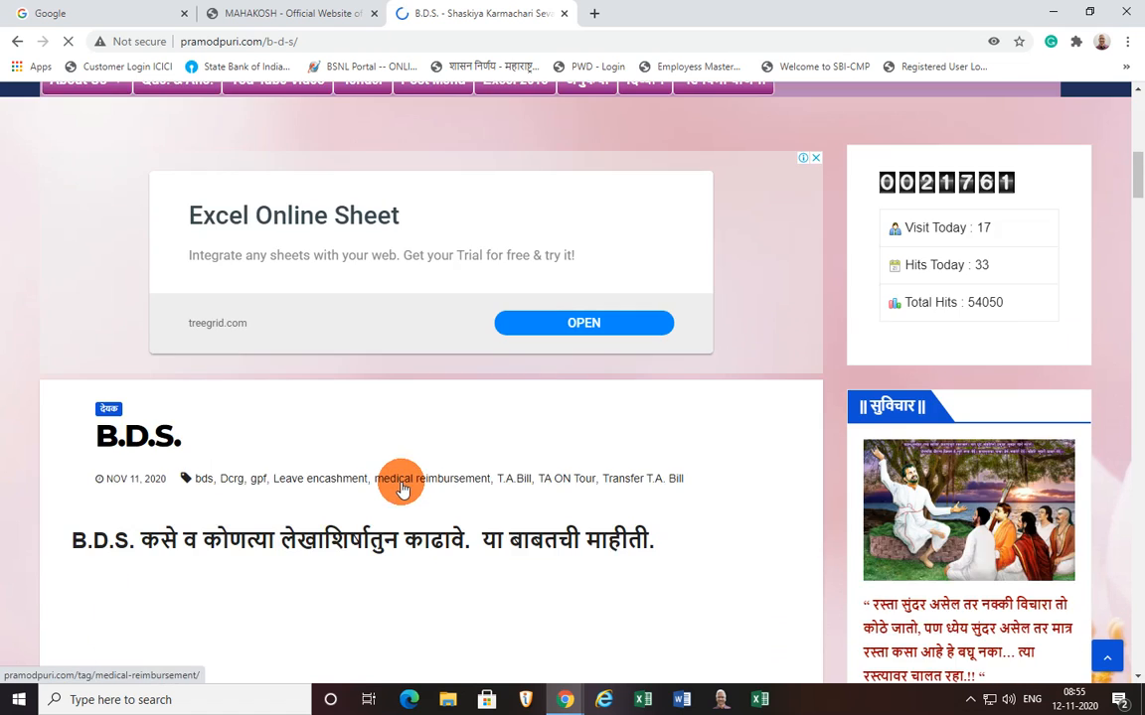
scroll(402, 487, "down", 4)
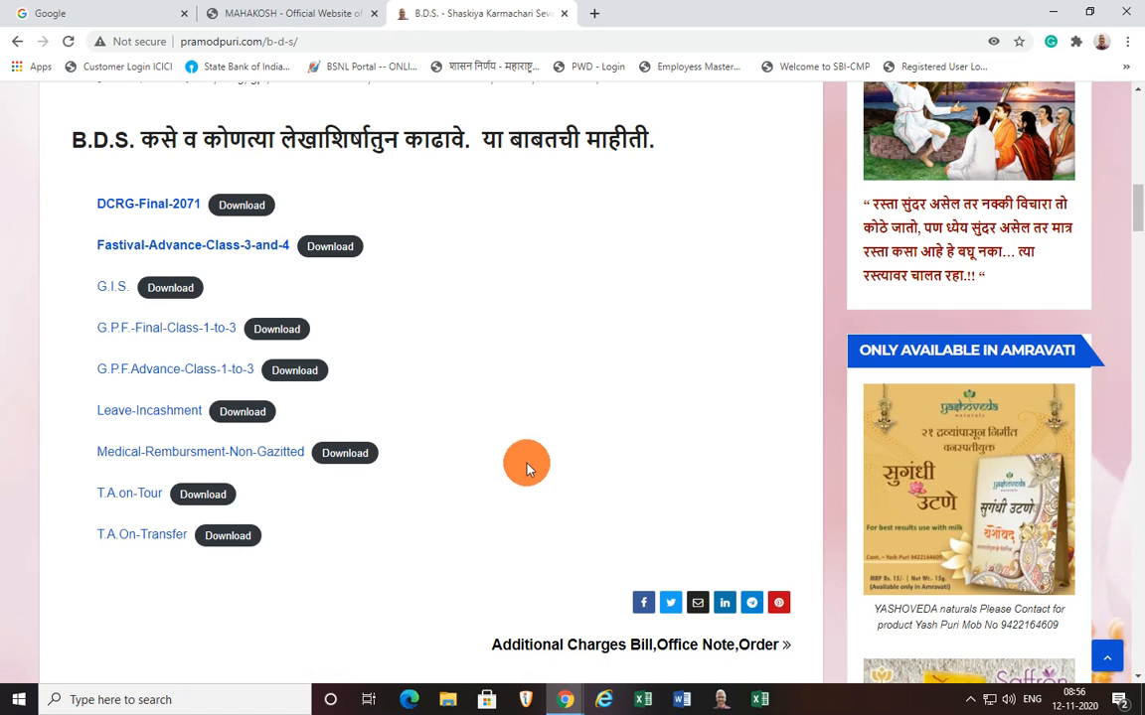
- Switch to the BEAMS window and start a bill entry for 01 - Salaries under scheme 20592985
left_click(564, 698)
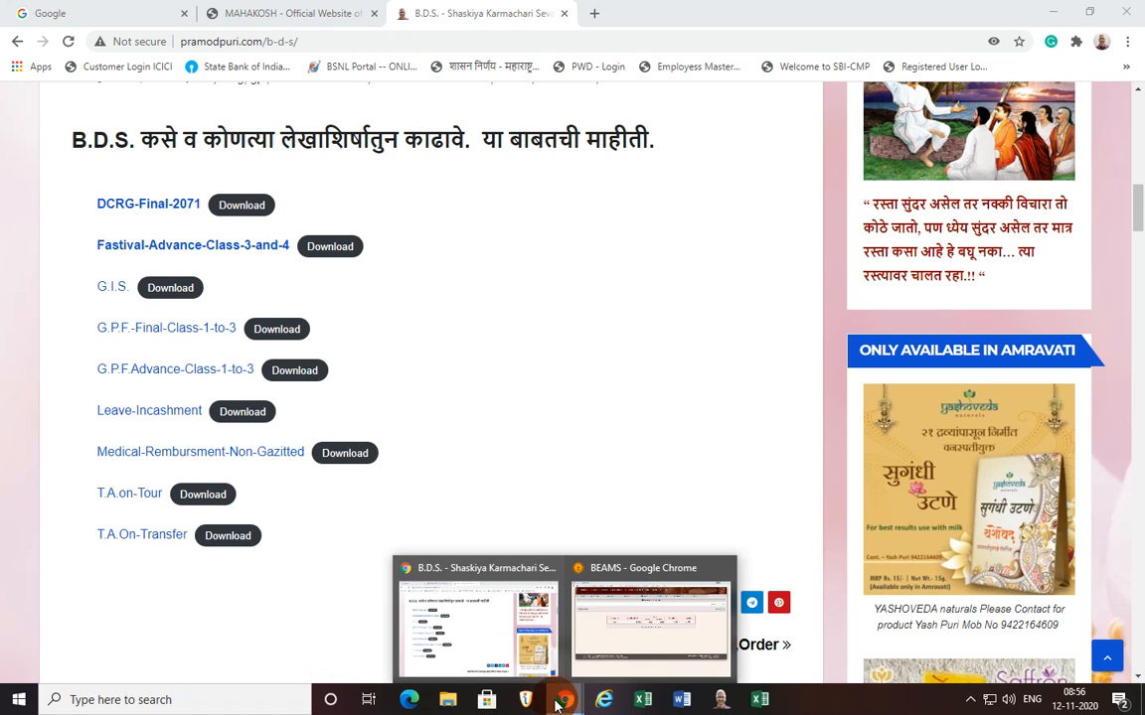
left_click(633, 650)
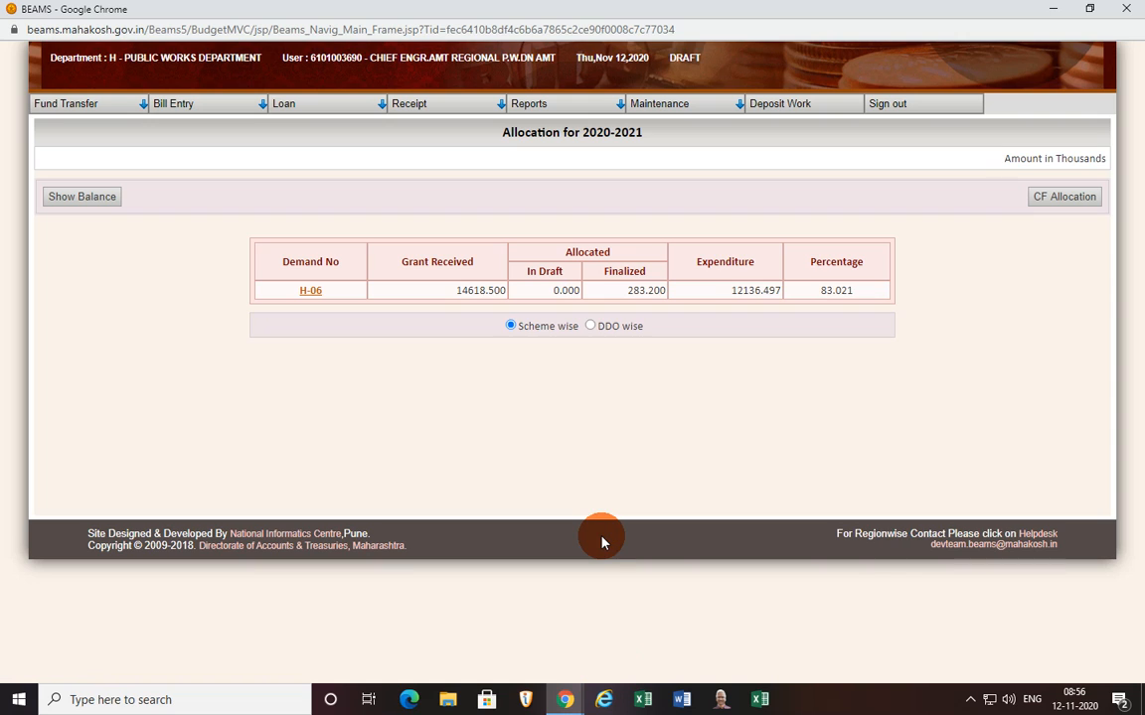
mouse_move(181, 107)
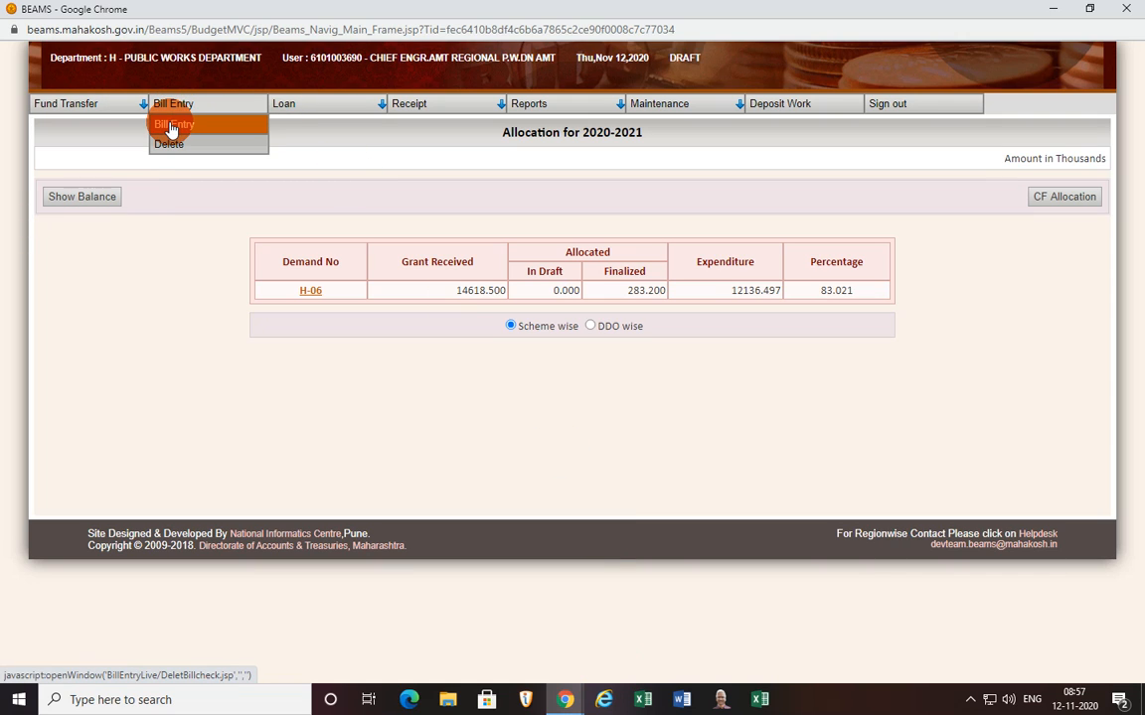
left_click(170, 127)
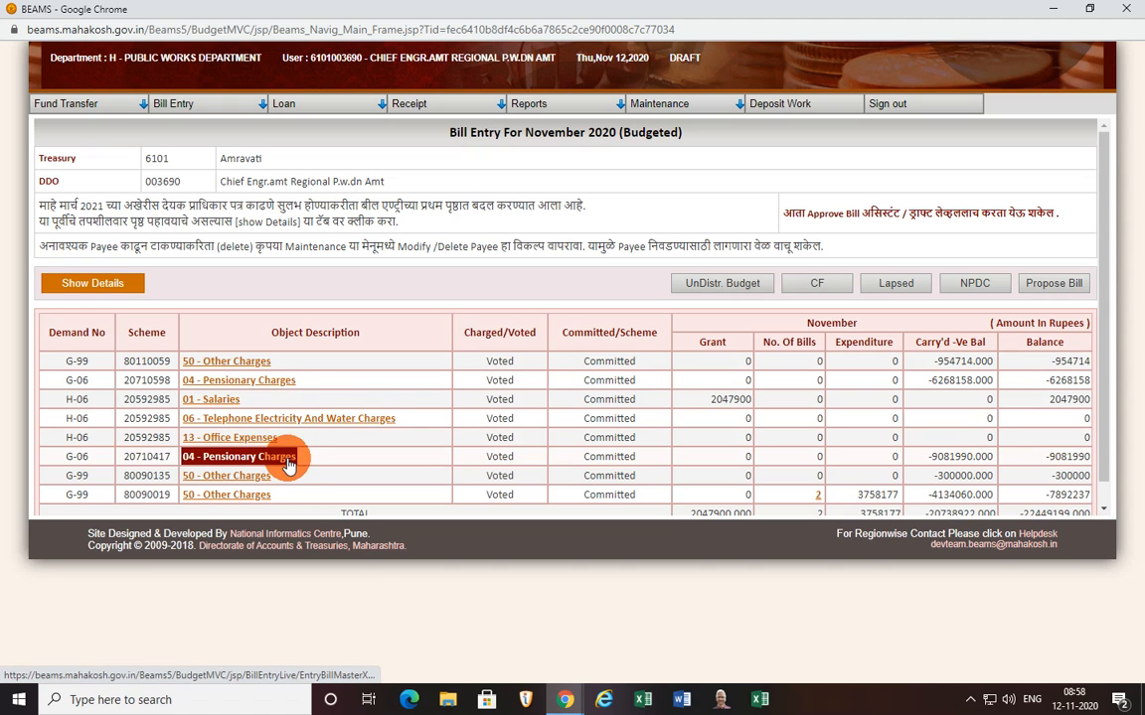
left_click(219, 401)
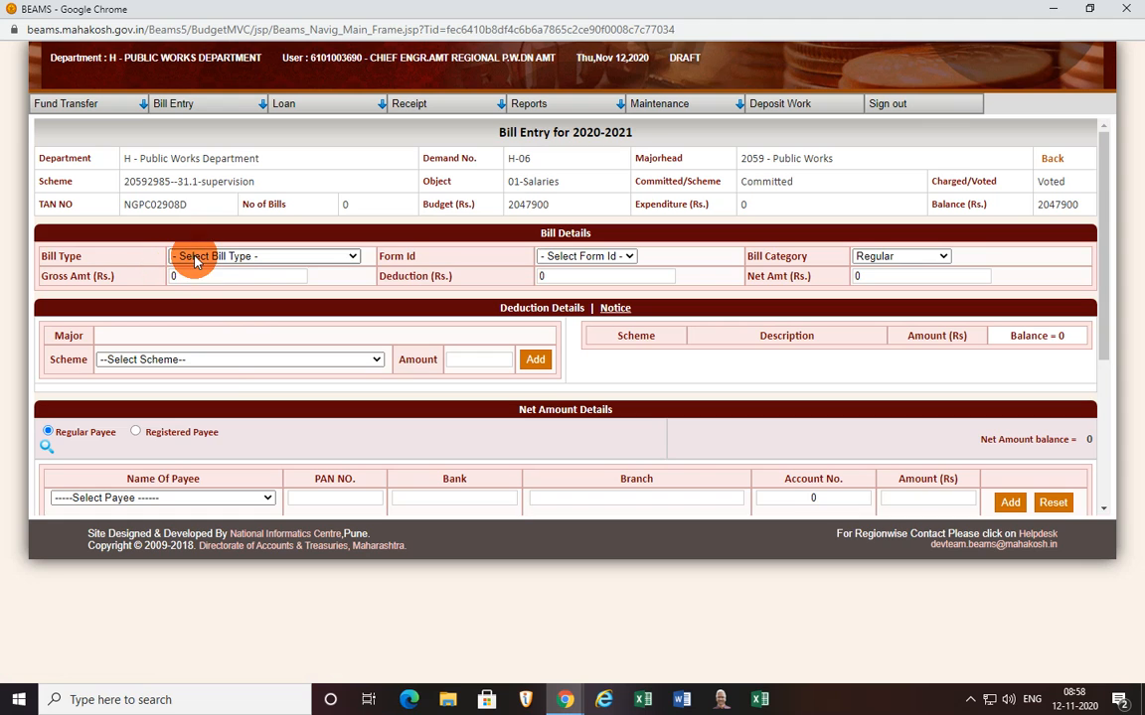
- Set the bill type to 27 - Arrears Of Retired Employees and the form ID to MTR19
left_click(354, 256)
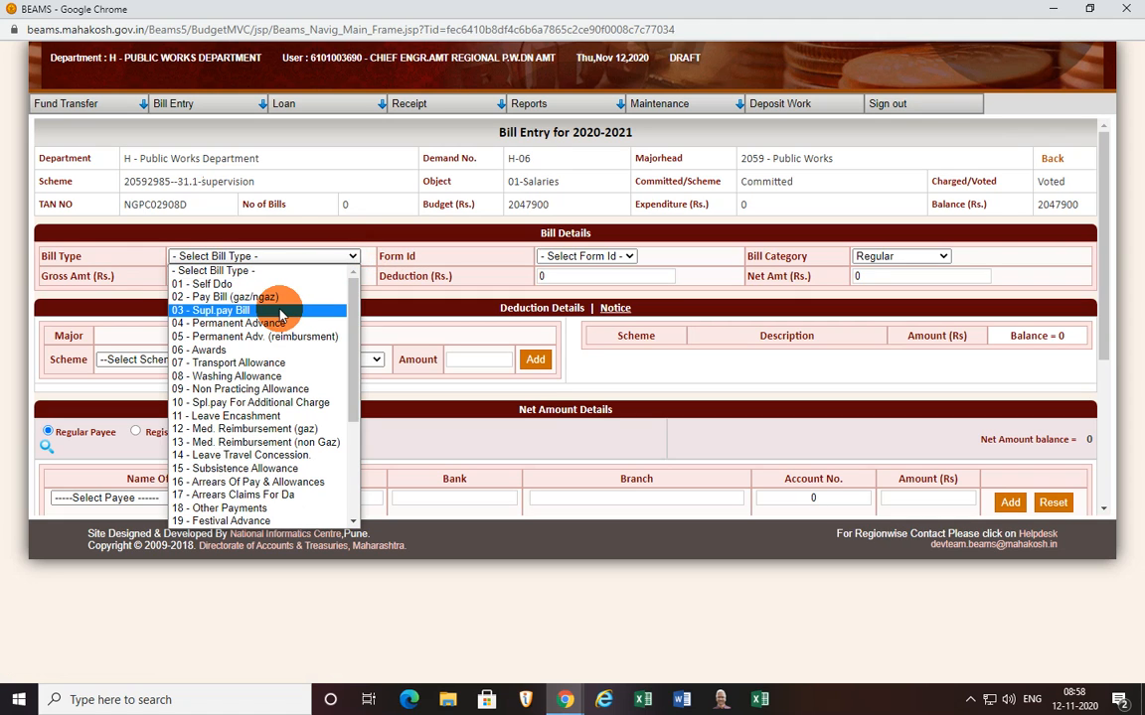
scroll(268, 447, "down", 3)
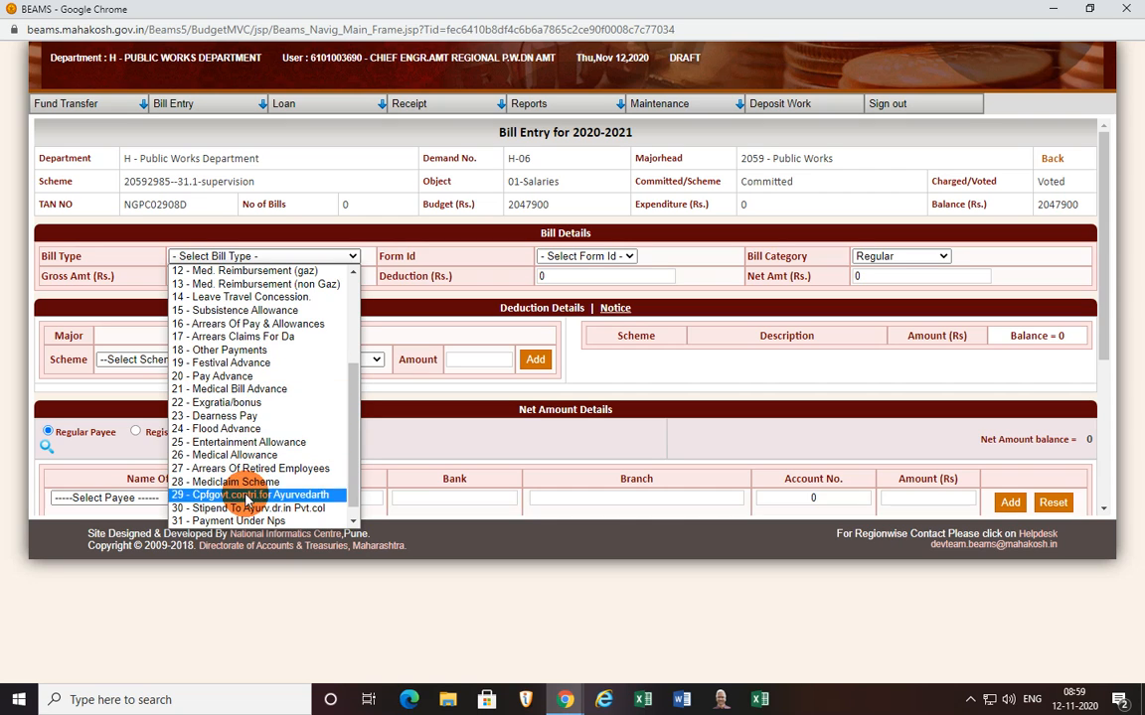
scroll(241, 500, "down", 1)
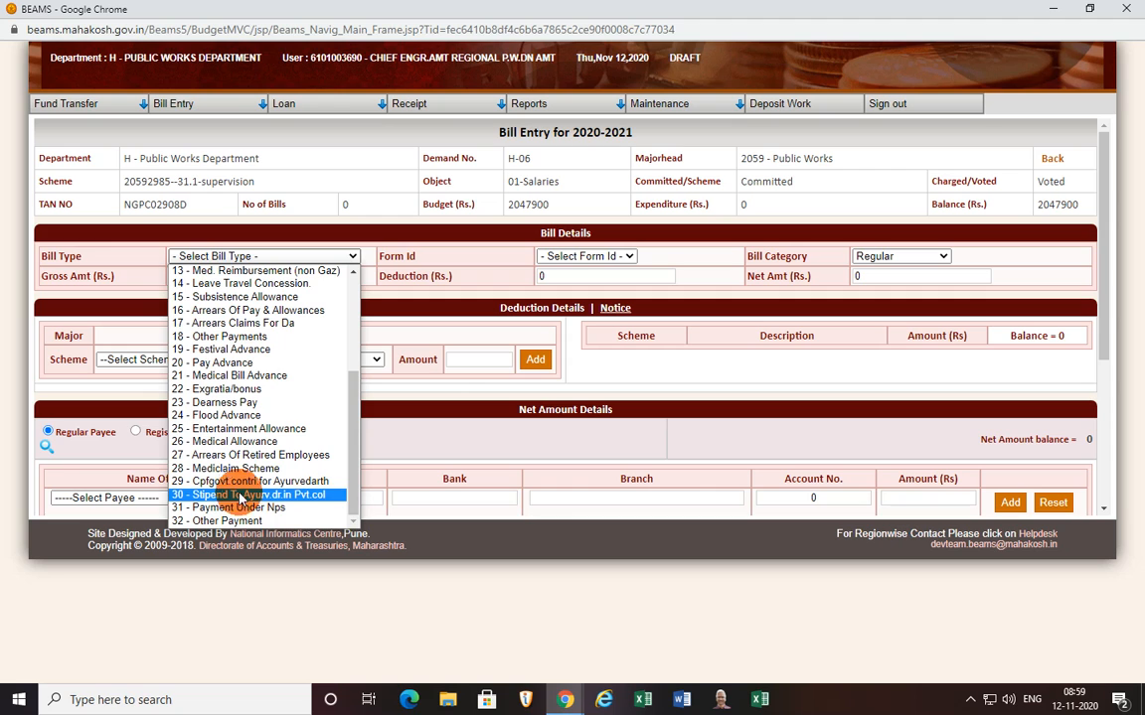
left_click(280, 456)
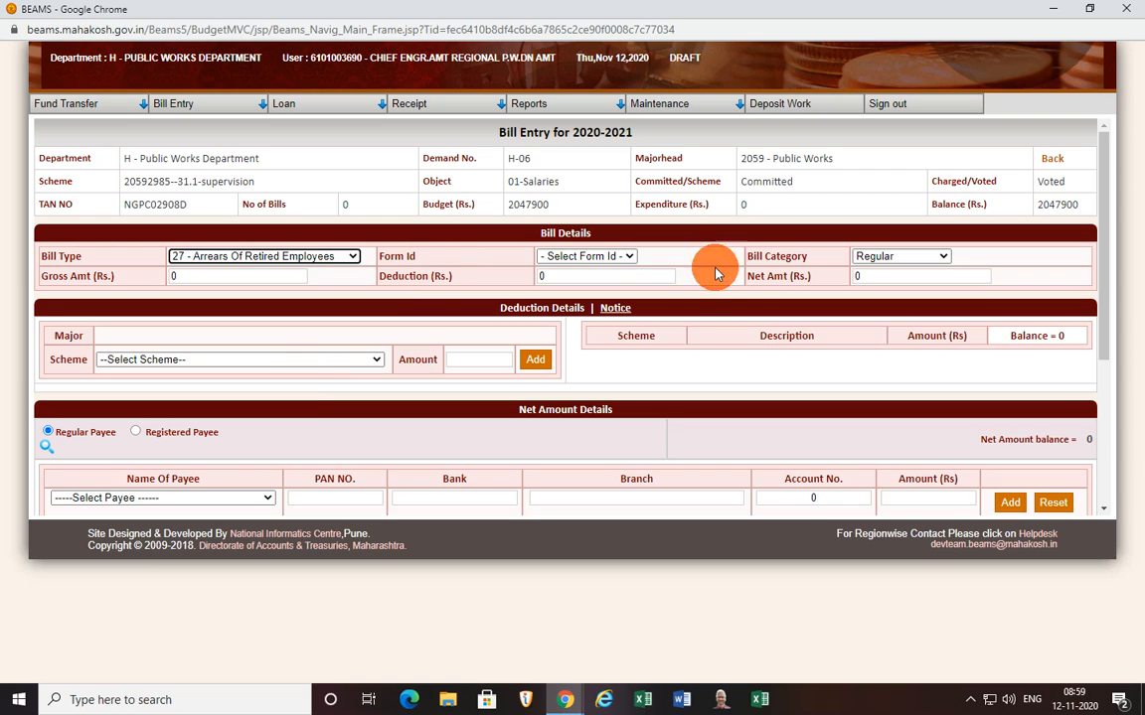
left_click(630, 258)
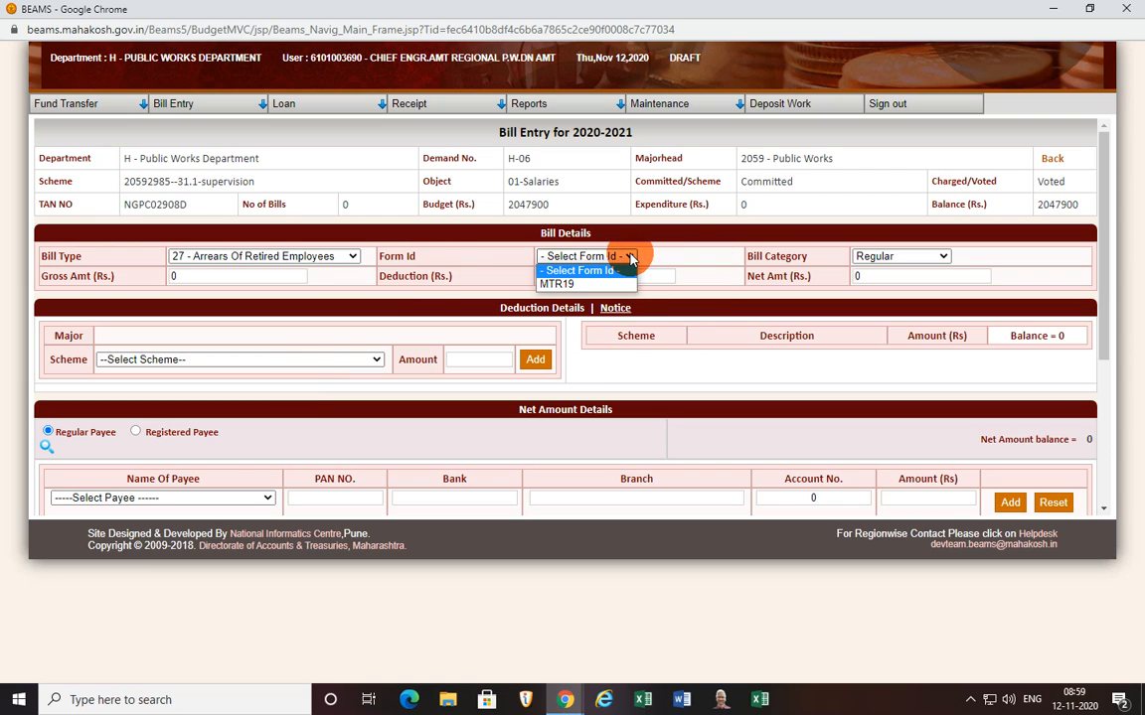
left_click(573, 287)
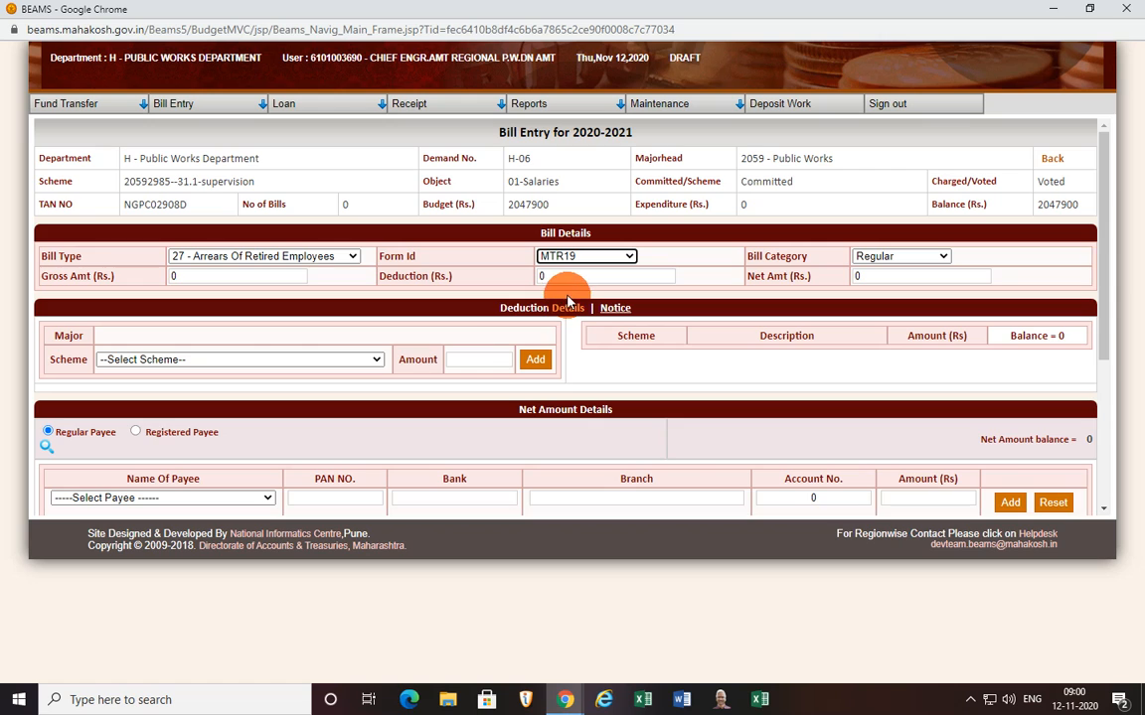
- Enter a gross amount of 50000 and a deduction of 5000 in the bill details
left_click(377, 363)
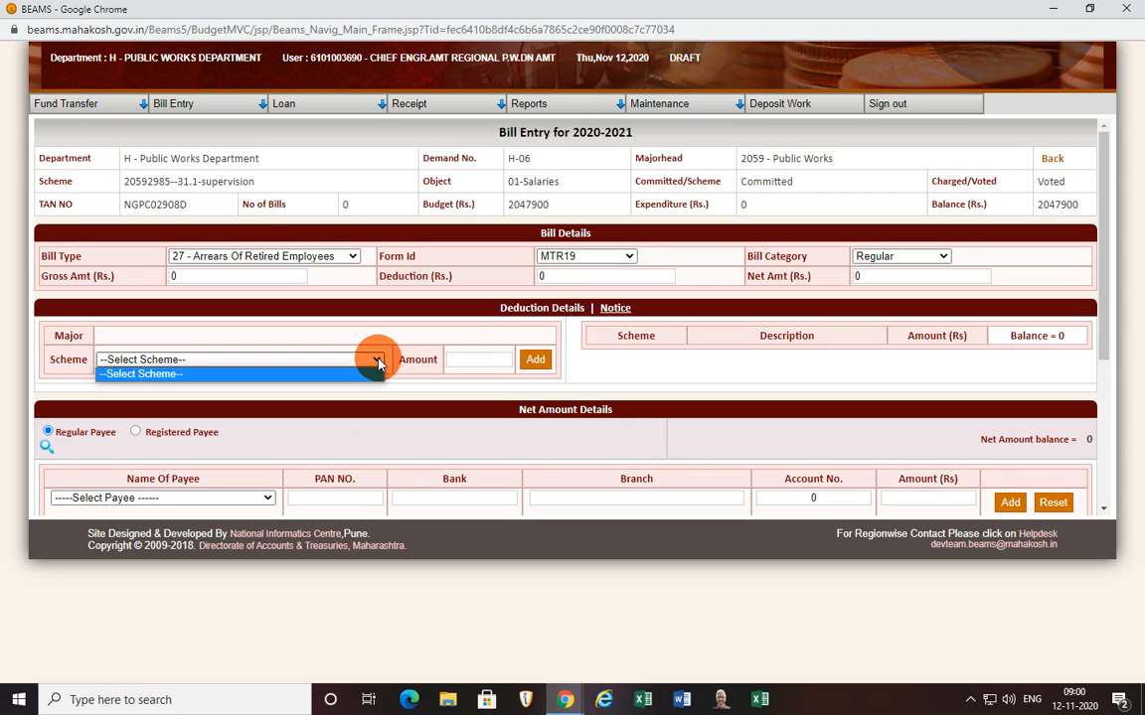
left_click(377, 364)
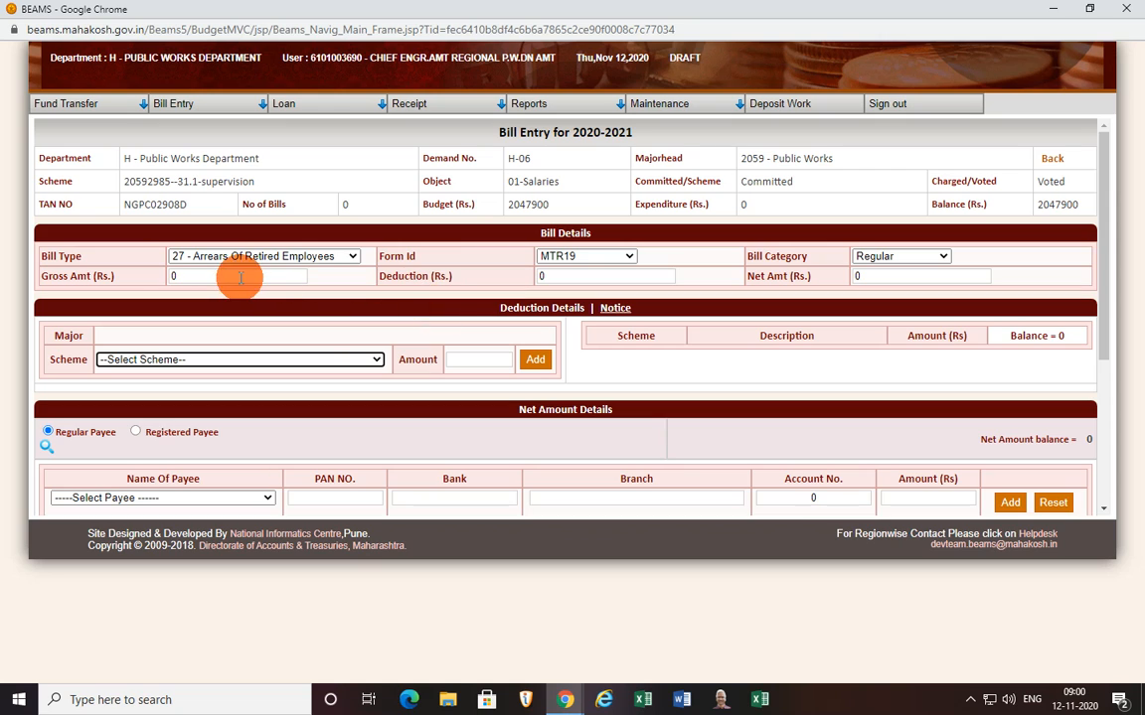
left_click(175, 277)
type("50000")
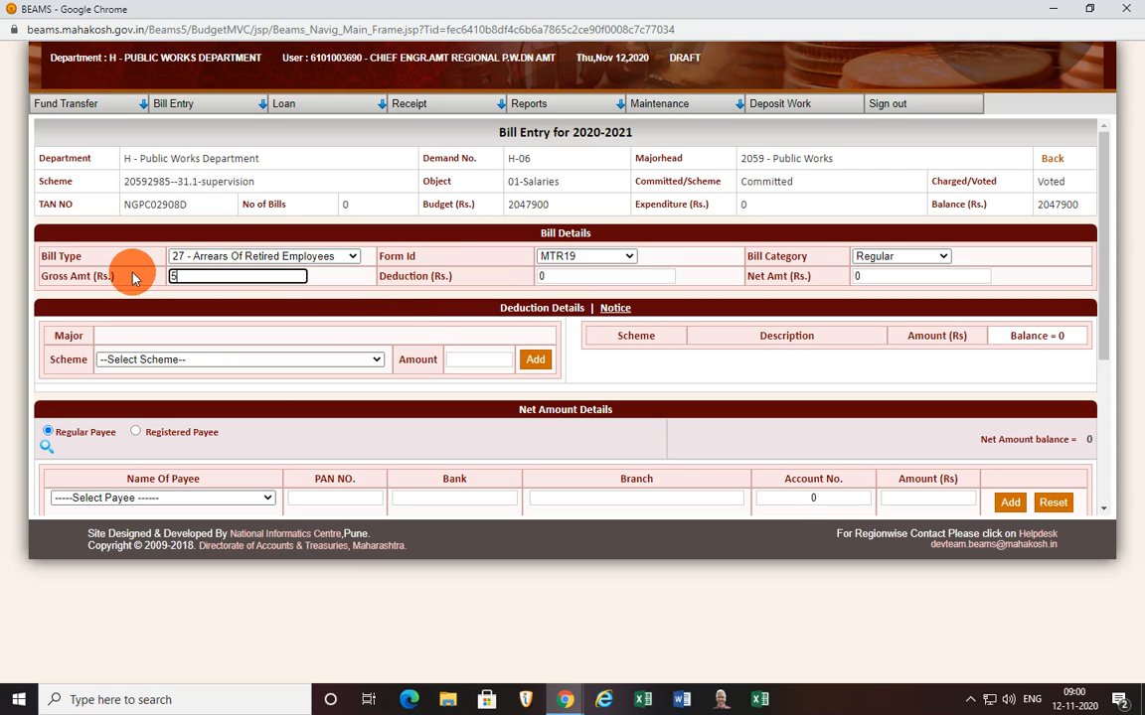
left_click(539, 276)
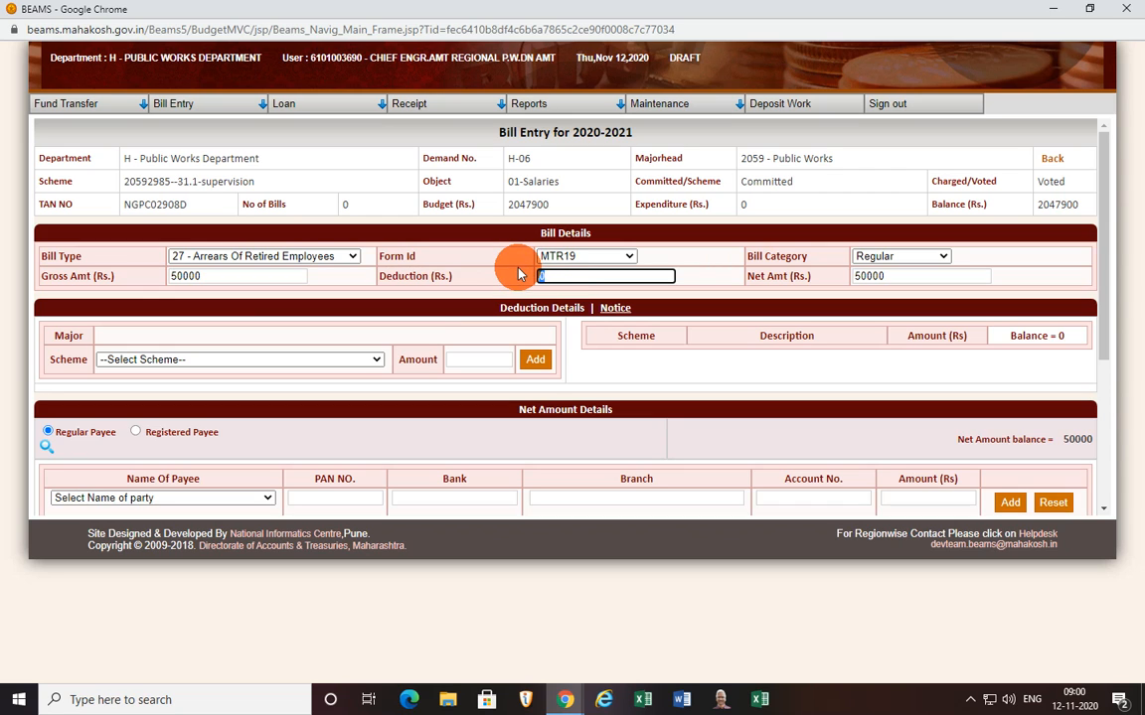
type("5000")
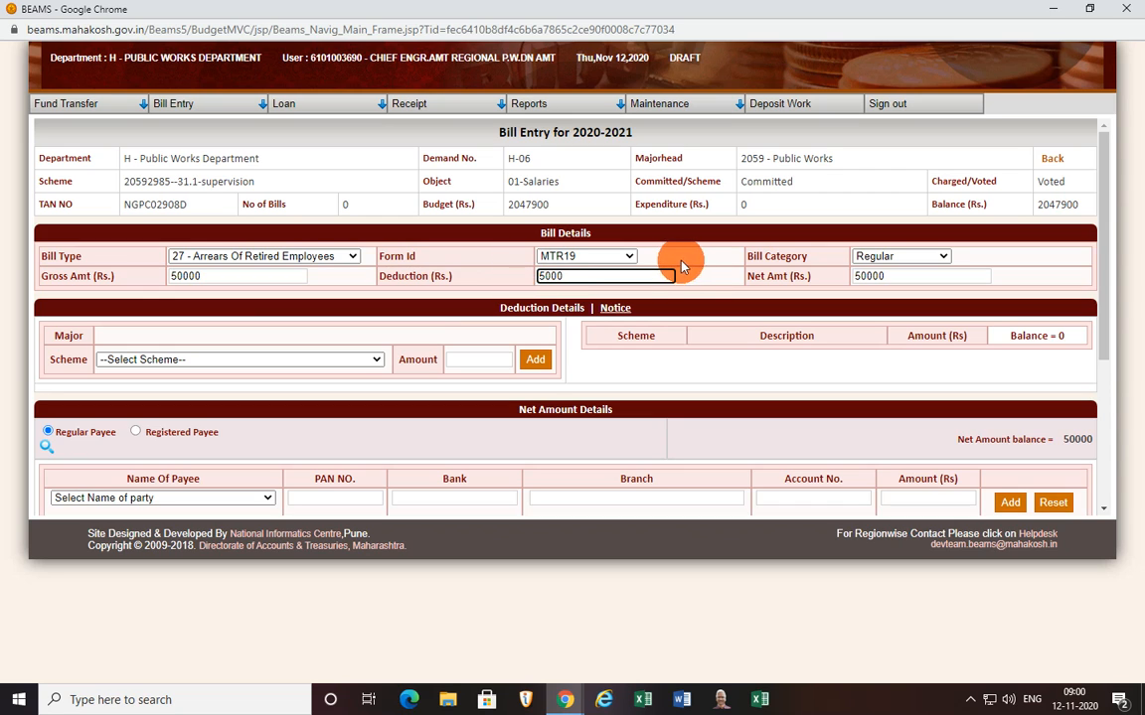
left_click(694, 278)
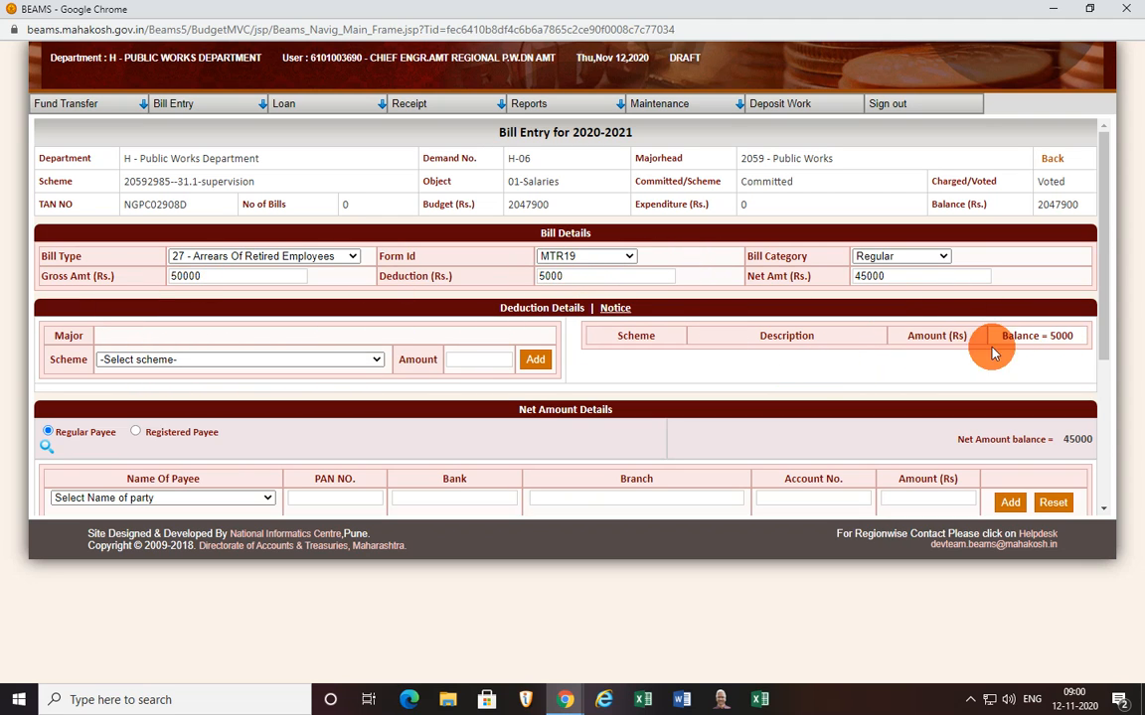
- Look through the available deduction schemes without choosing one
left_click(373, 361)
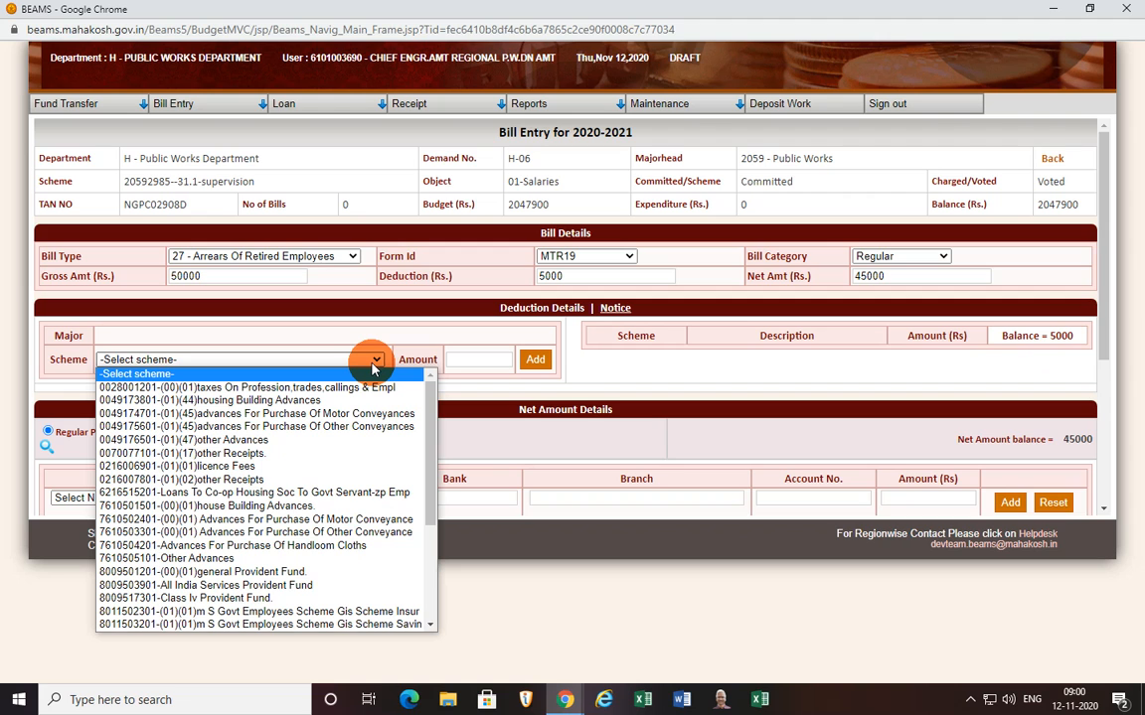
scroll(319, 572, "down", 3)
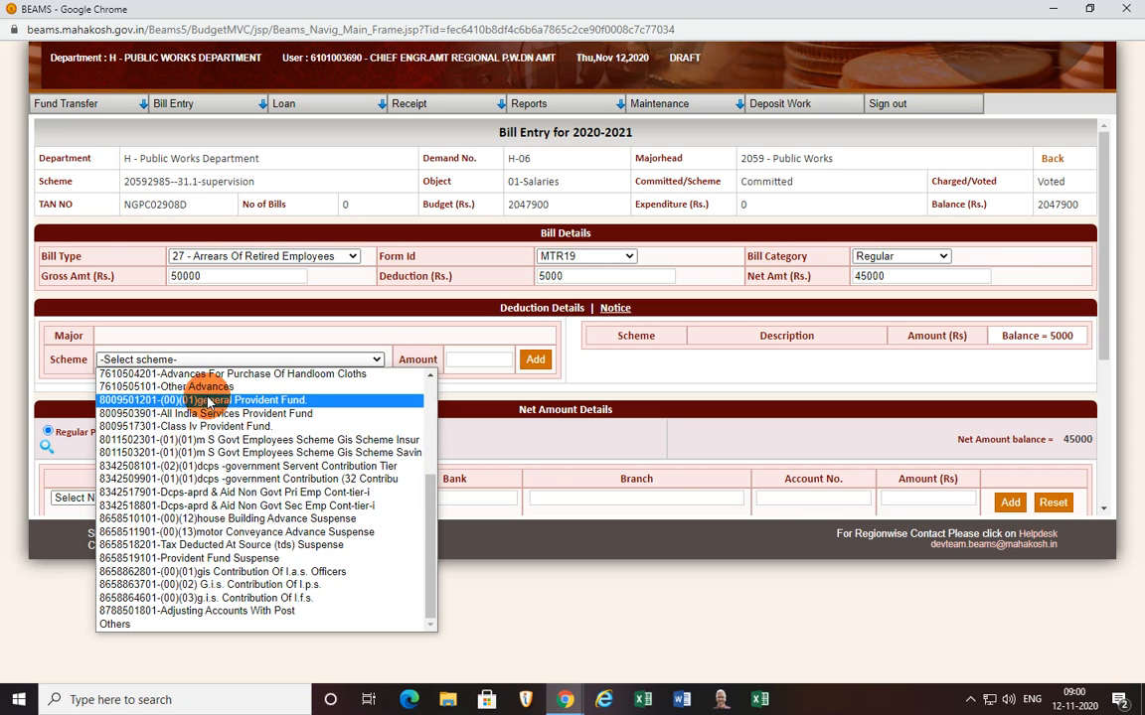
scroll(225, 477, "up", 1)
scroll(225, 477, "up", 5)
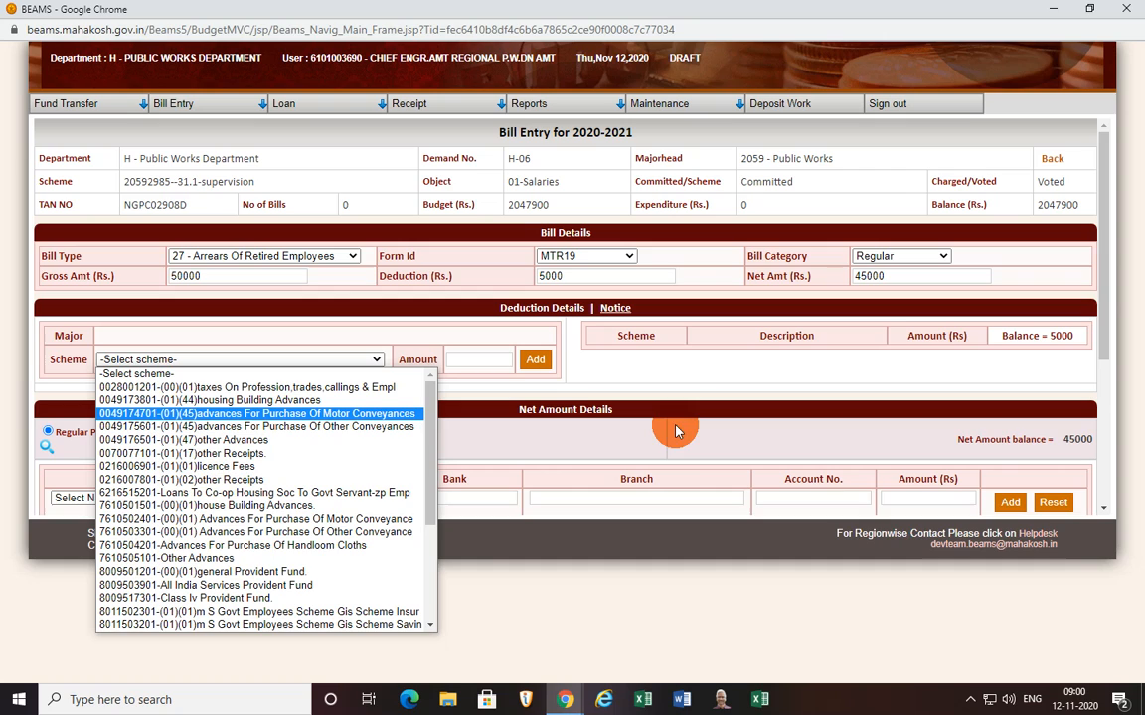
left_click(601, 367)
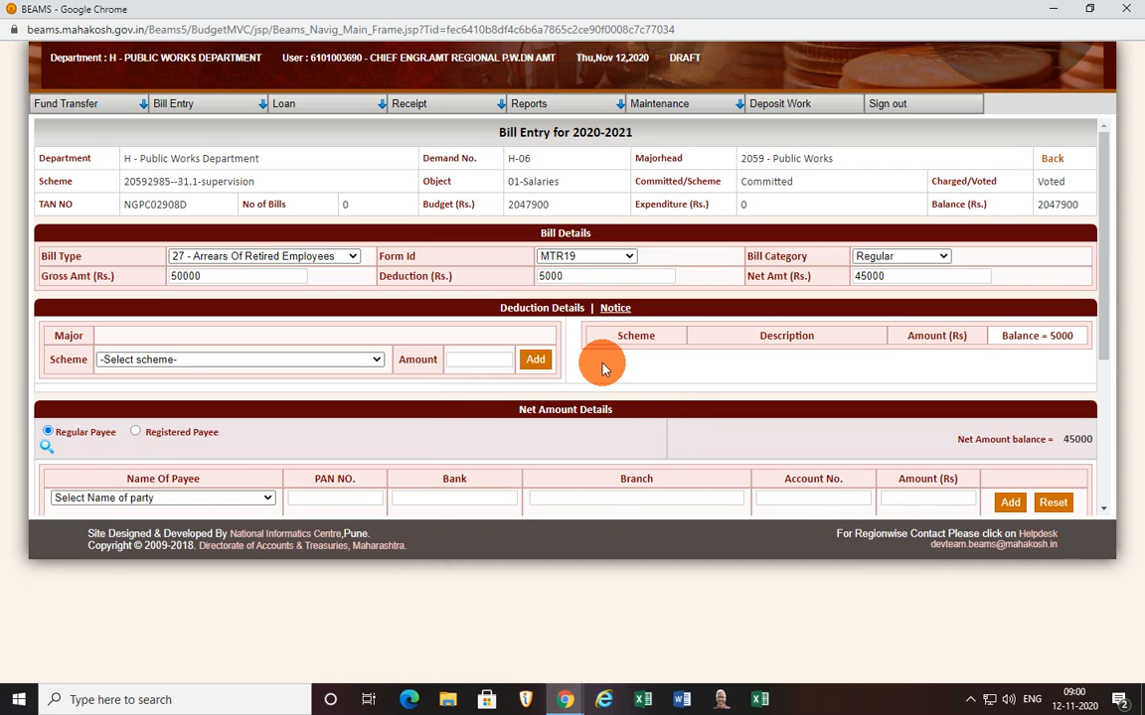
- Choose Registered Payee in the net amount details and open the registered payee search
scroll(352, 447, "down", 3)
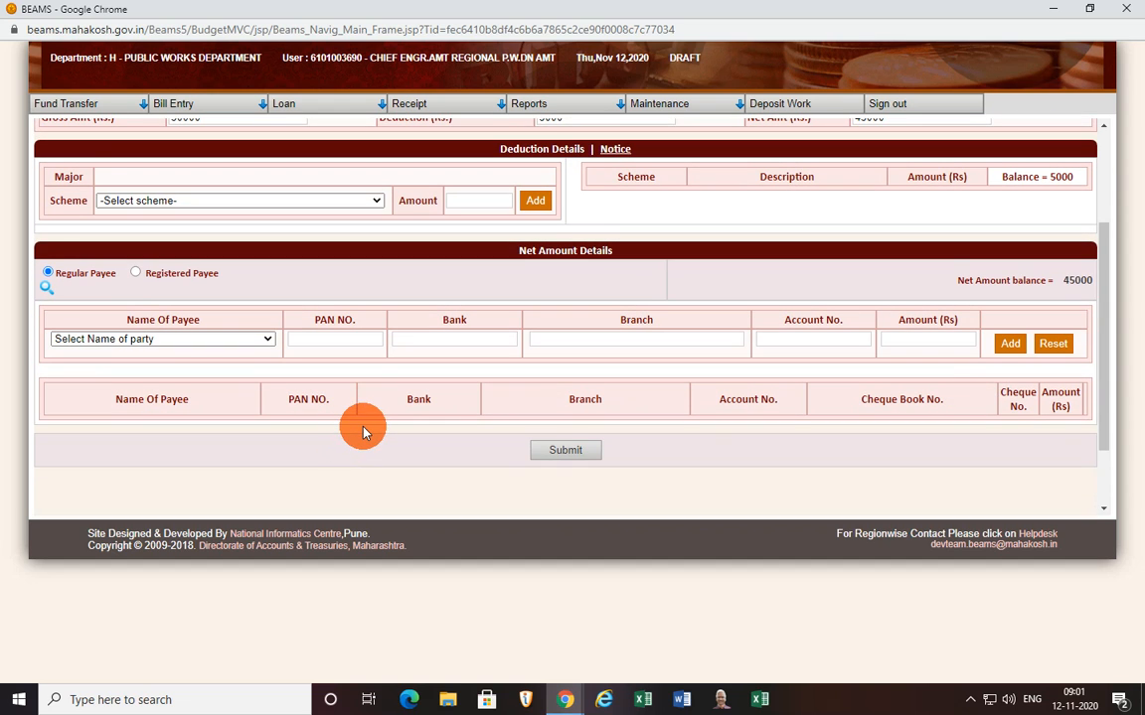
scroll(364, 430, "up", 3)
scroll(364, 432, "down", 2)
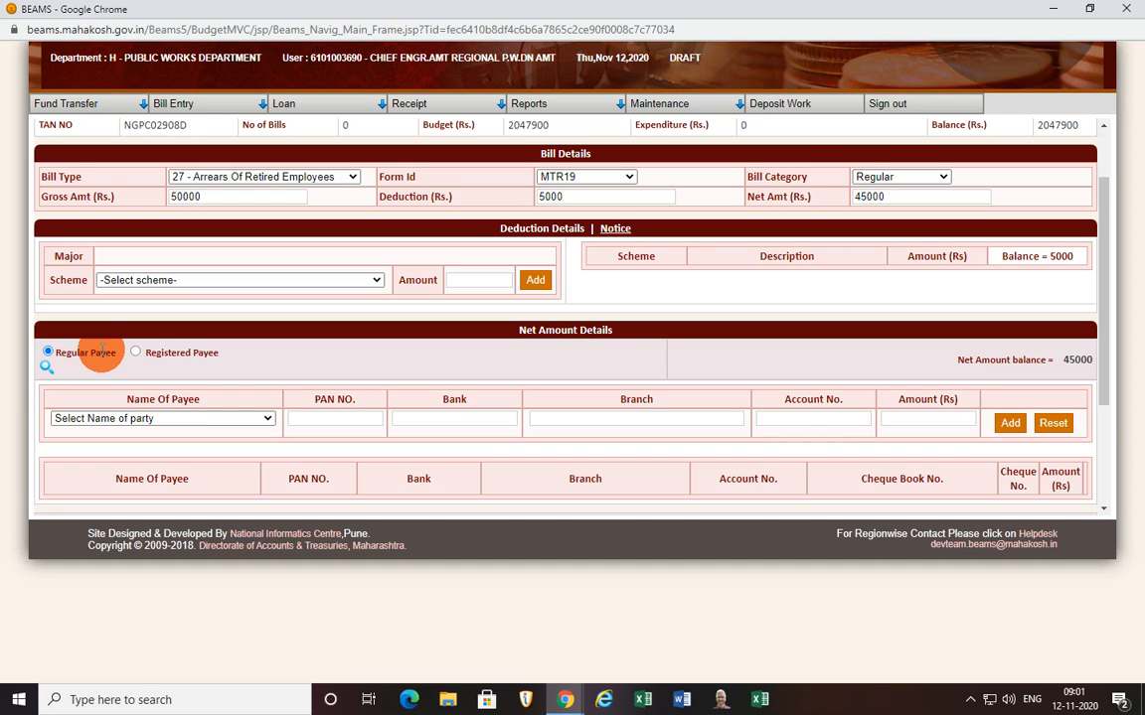
scroll(76, 373, "down", 3)
scroll(80, 374, "up", 4)
scroll(79, 374, "down", 1)
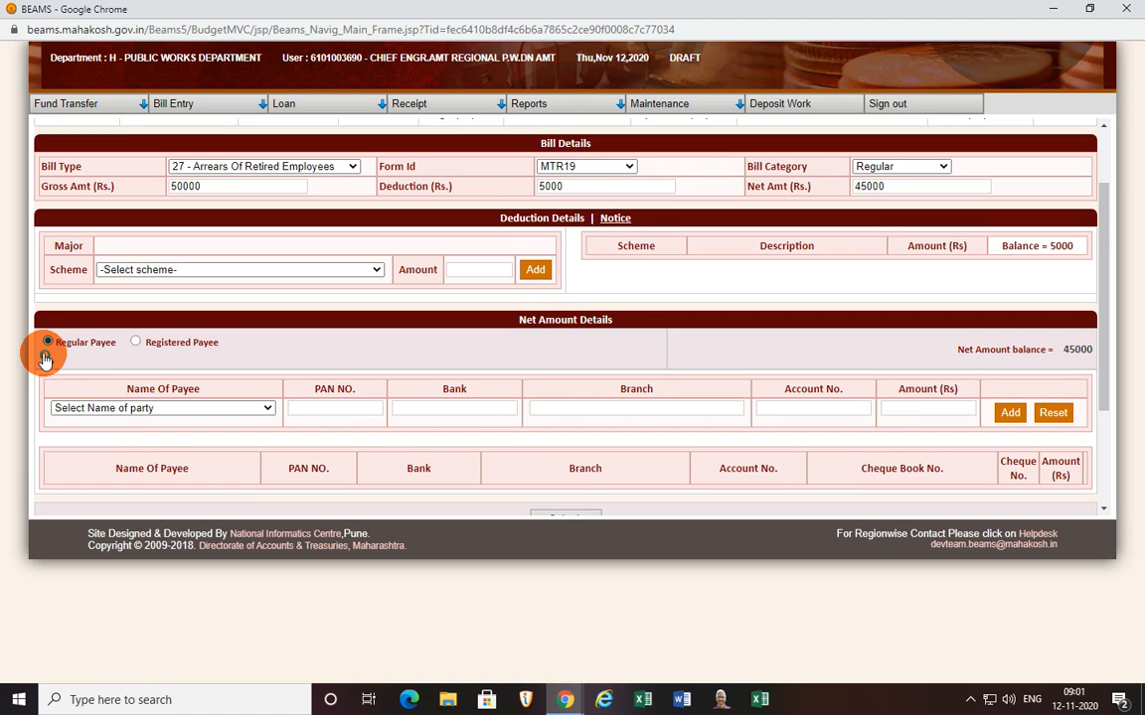
left_click(135, 342)
left_click(45, 358)
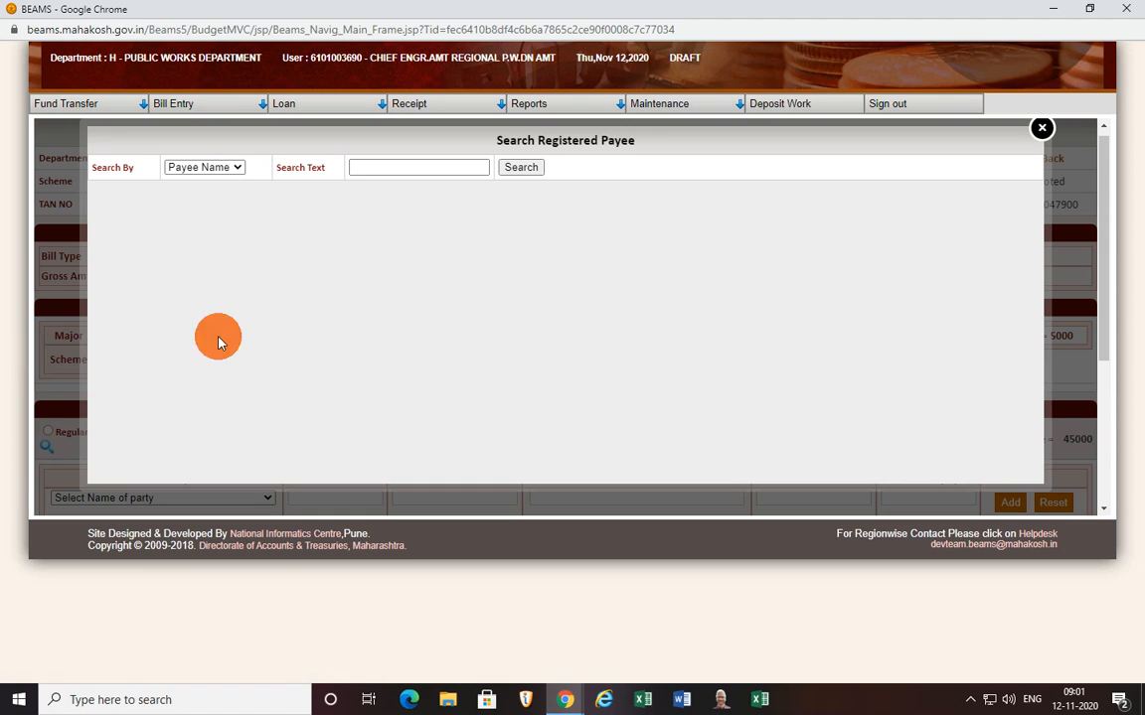
- Look up the registered payee by PAN number and copy the payee code from the matching record
left_click(236, 168)
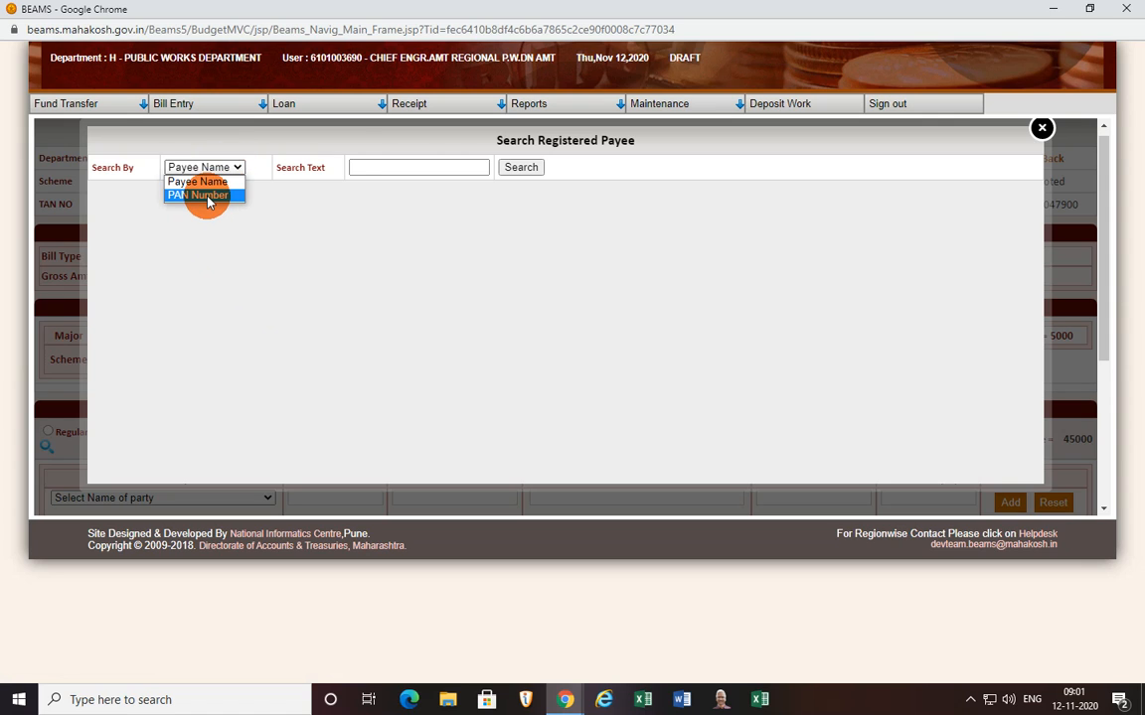
left_click(201, 195)
left_click(368, 167)
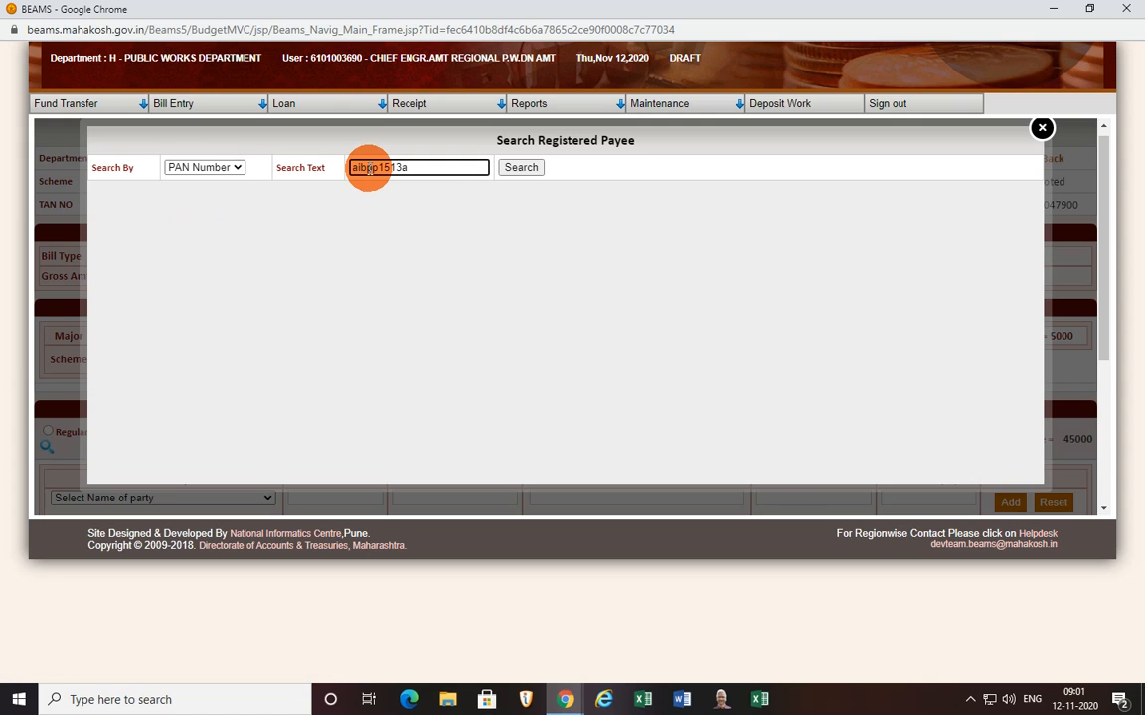
left_click(517, 169)
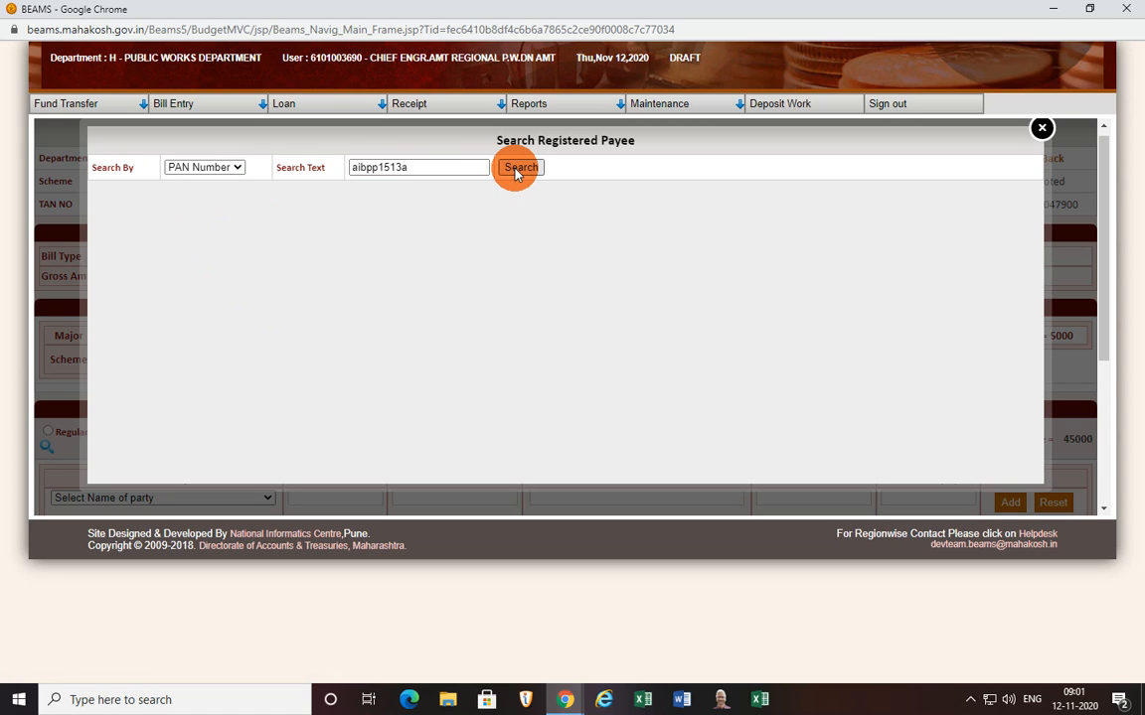
left_click(126, 221)
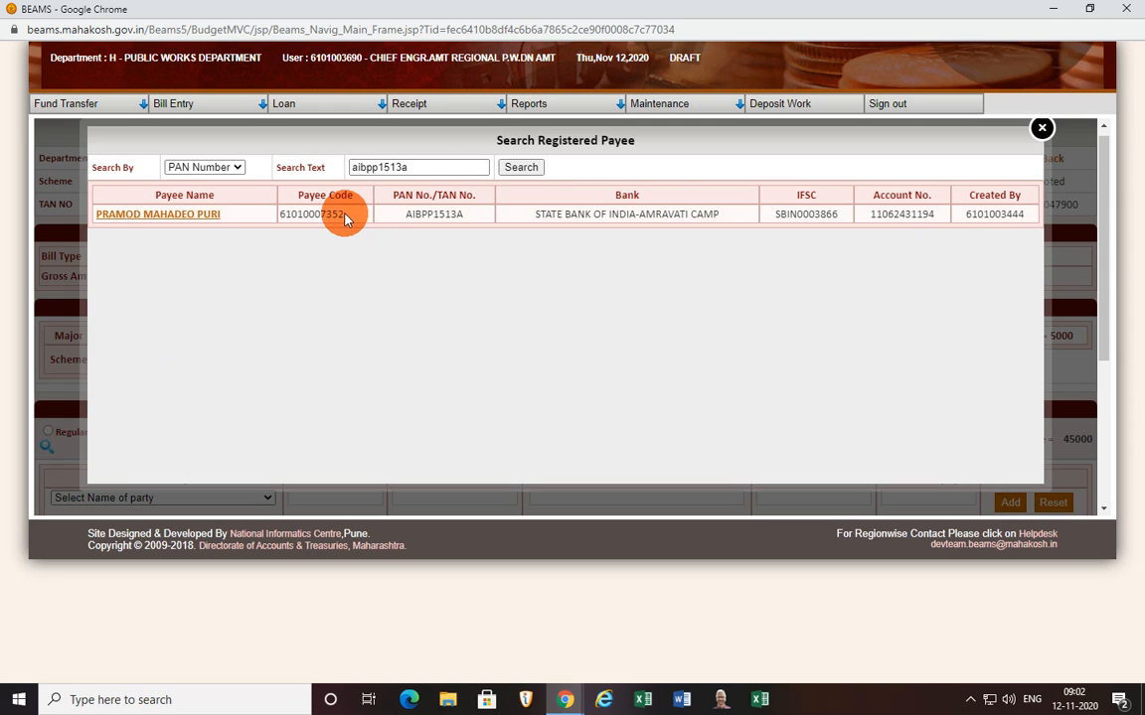
left_click_drag(342, 215, 263, 227)
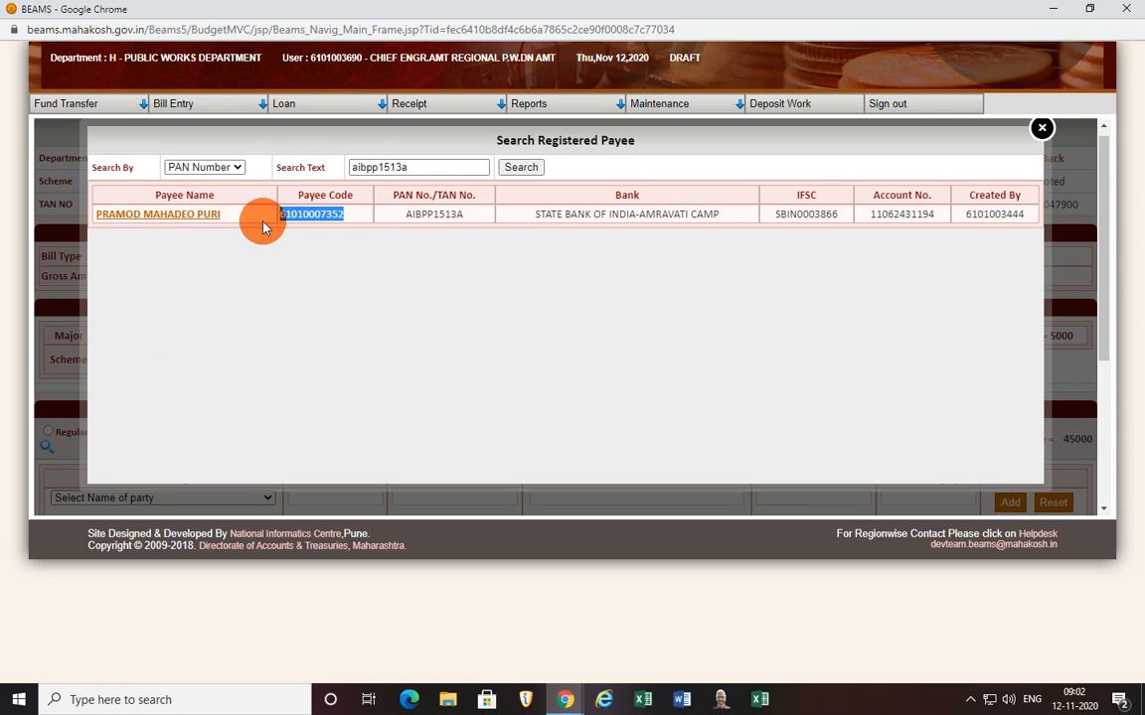
left_click(1042, 127)
- Set the payee to Other Payee and enter the registered payee's code to load the PAN and bank details
scroll(174, 363, "down", 1)
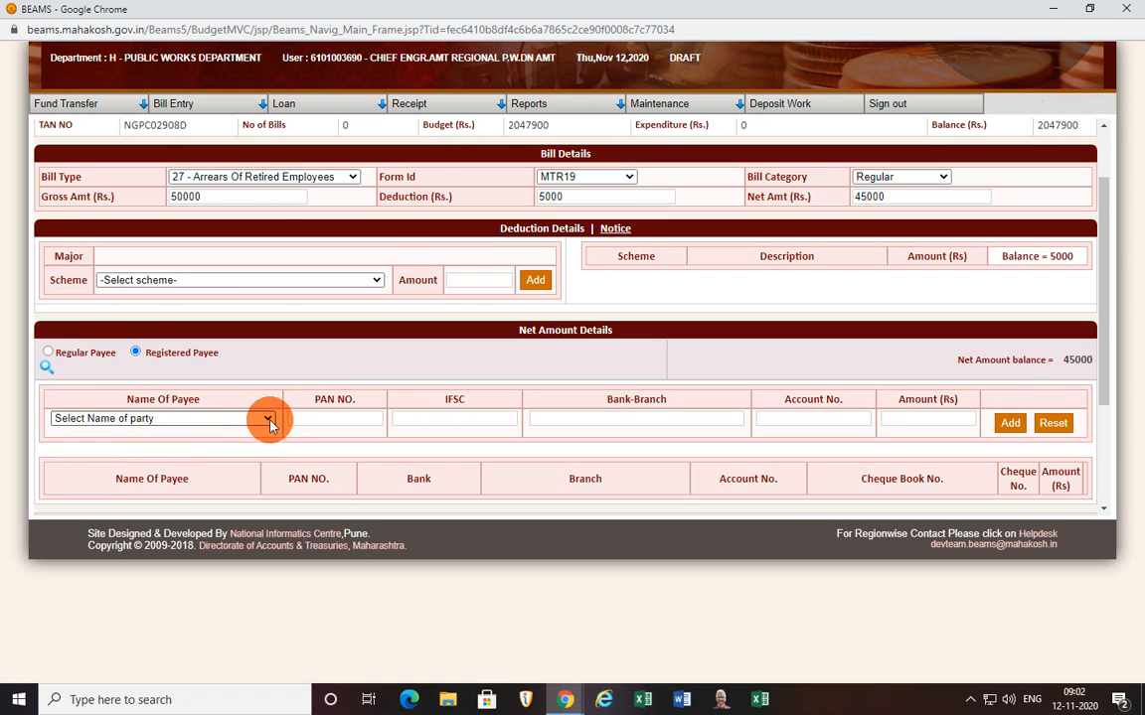
left_click(269, 423)
scroll(271, 402, "down", 1)
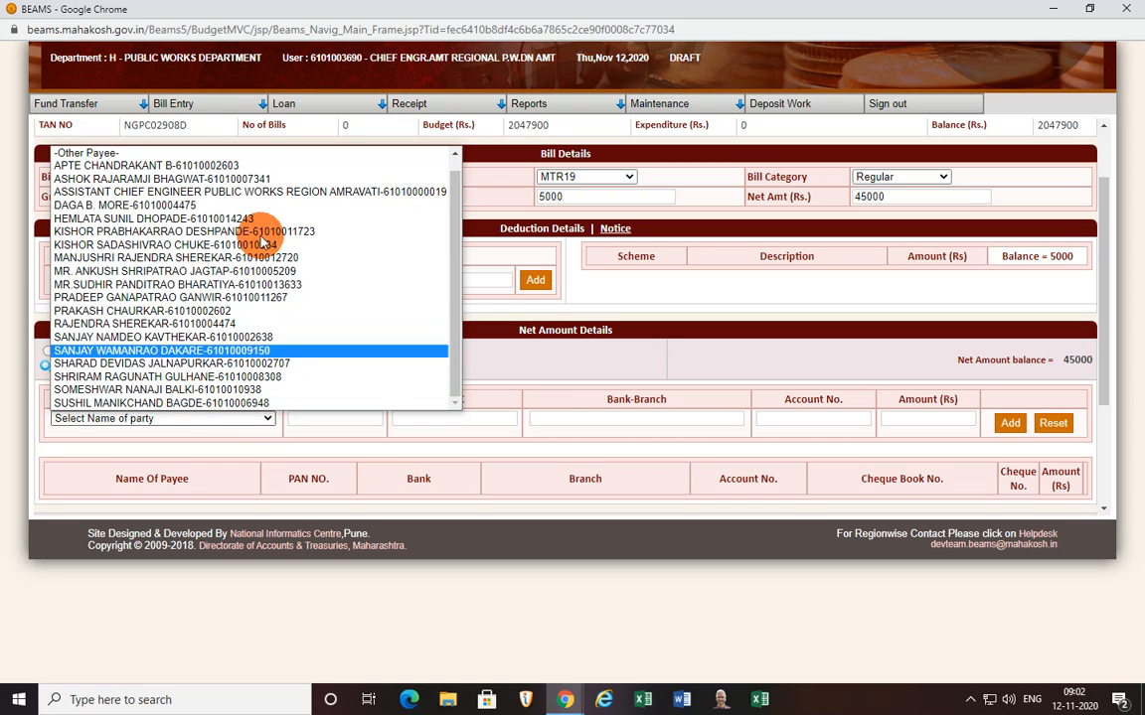
scroll(198, 189, "up", 1)
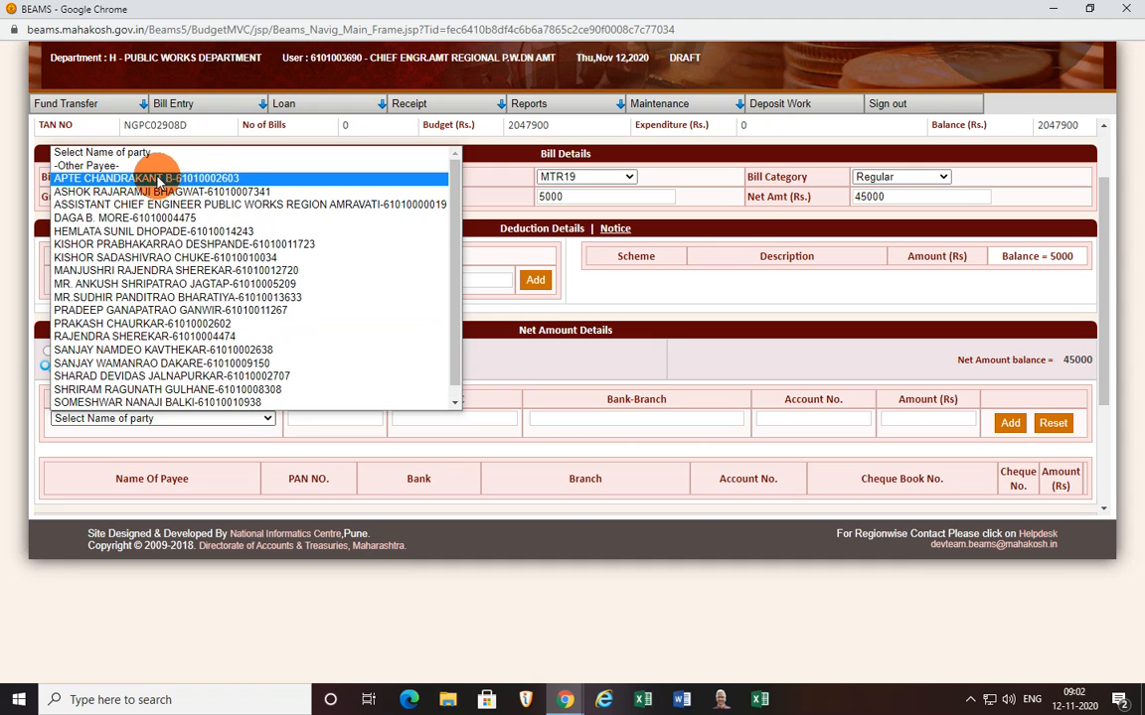
left_click(96, 161)
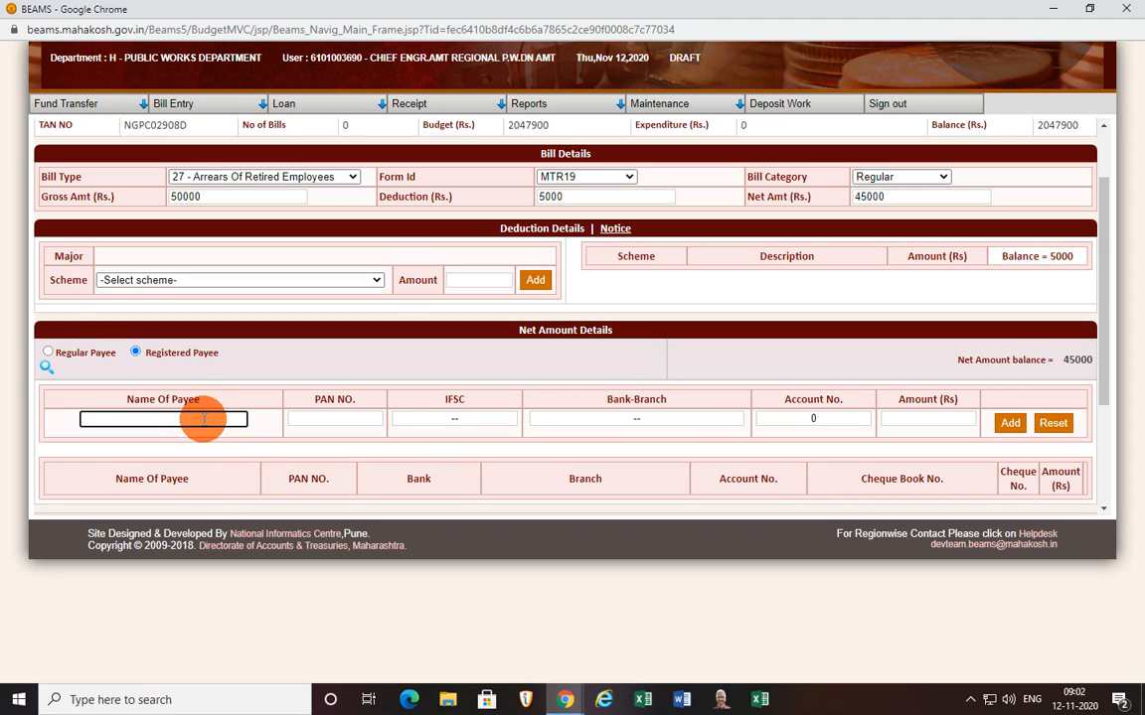
key("Tab")
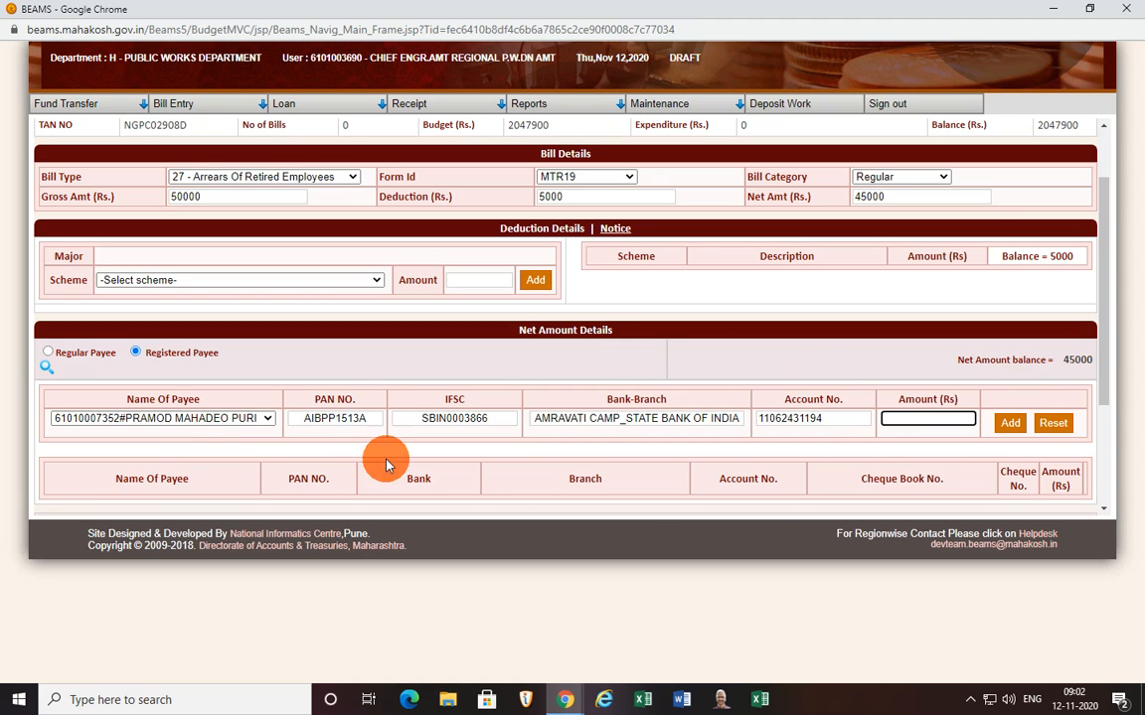
- Reselect Registered Payee and try the Assistant Chief Engineer Public Works Region Amravati payee before switching to Other Payee
left_click(136, 354)
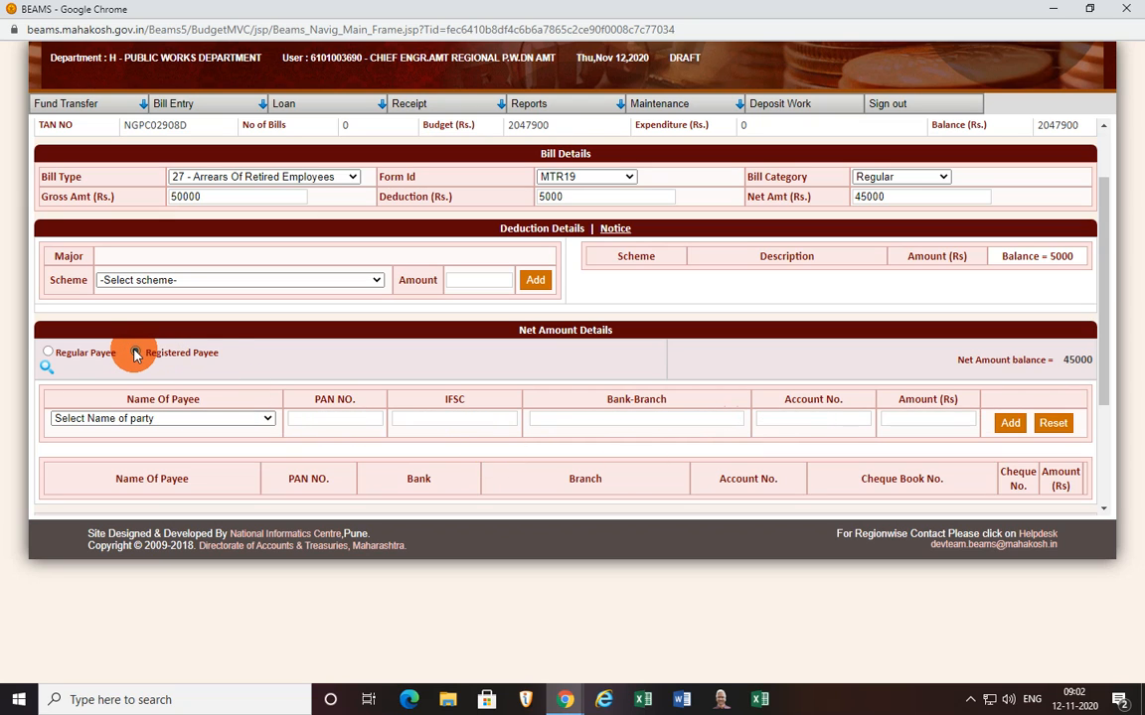
left_click(270, 418)
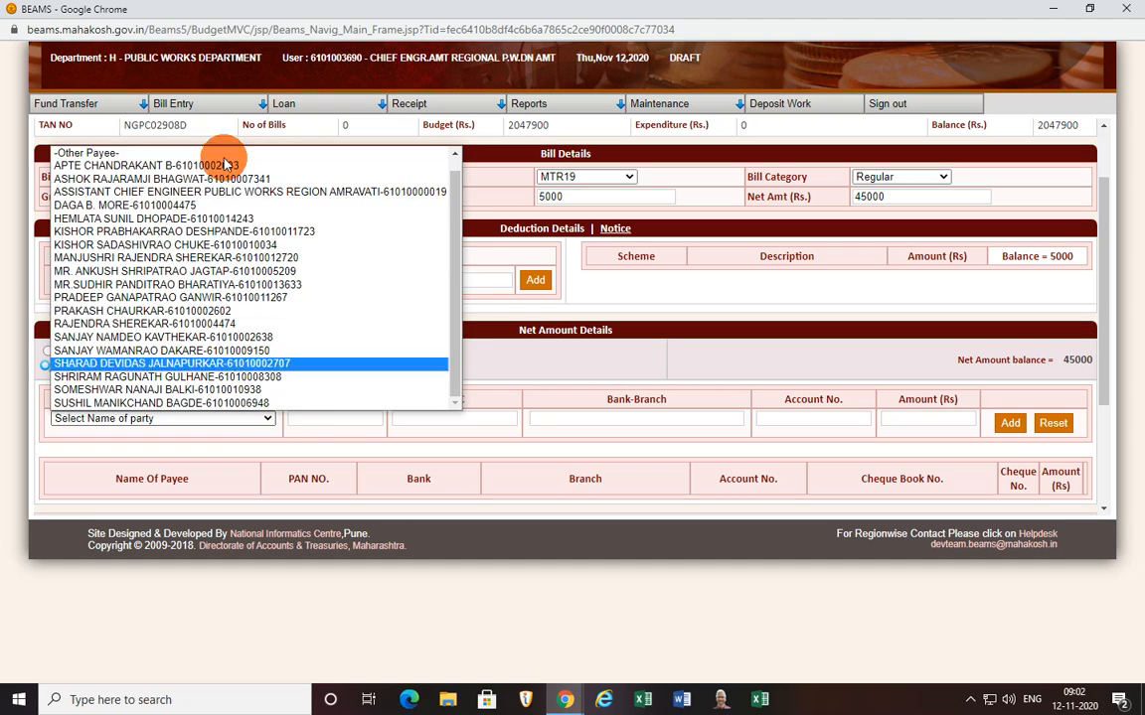
left_click(416, 190)
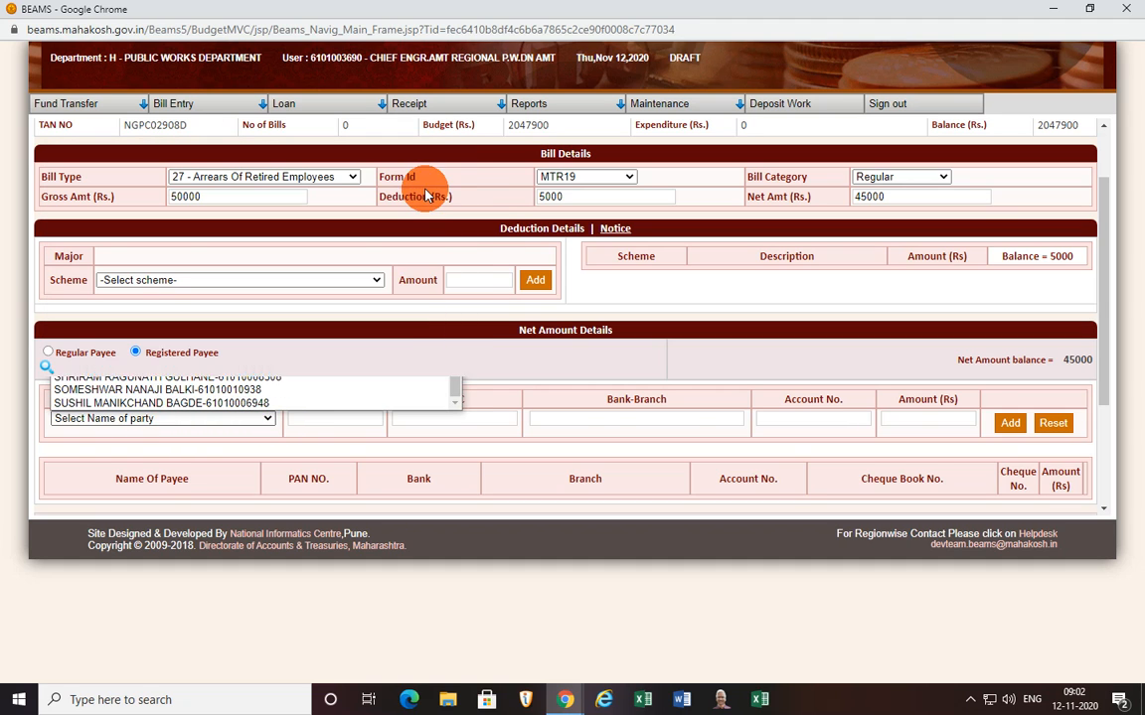
left_click(263, 417)
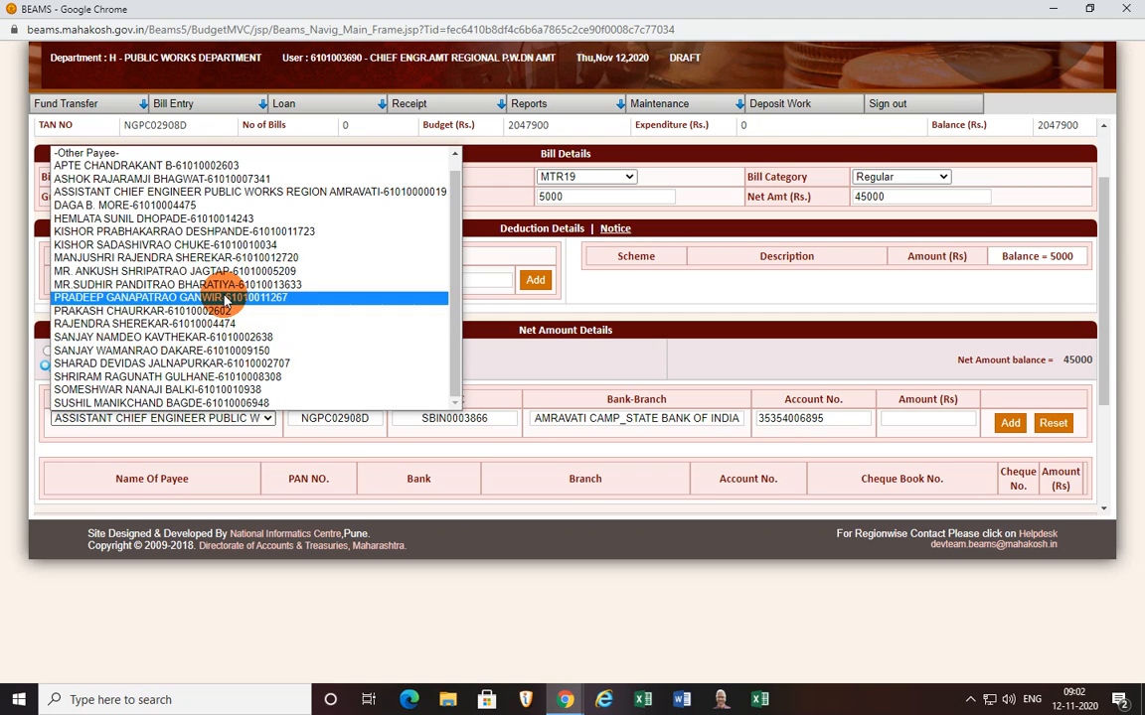
left_click(99, 154)
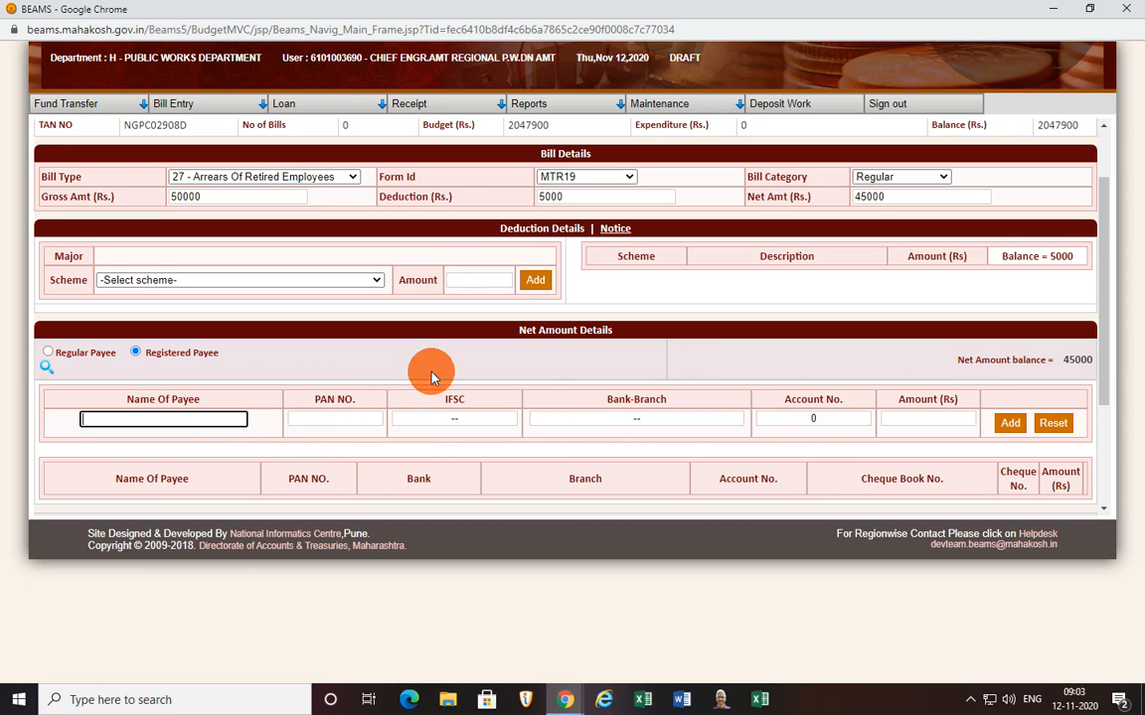
- Review the bill entry form and the full list of bill types, keeping 27 - Arrears Of Retired Employees selected
scroll(833, 397, "down", 1)
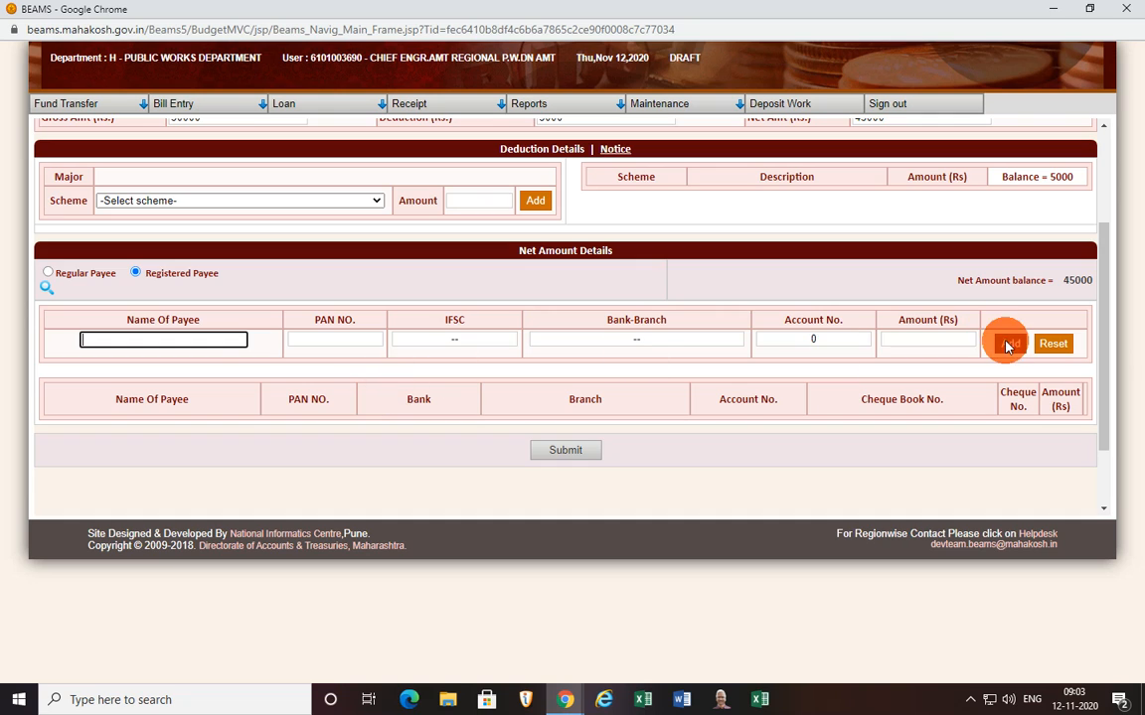
left_click(600, 455)
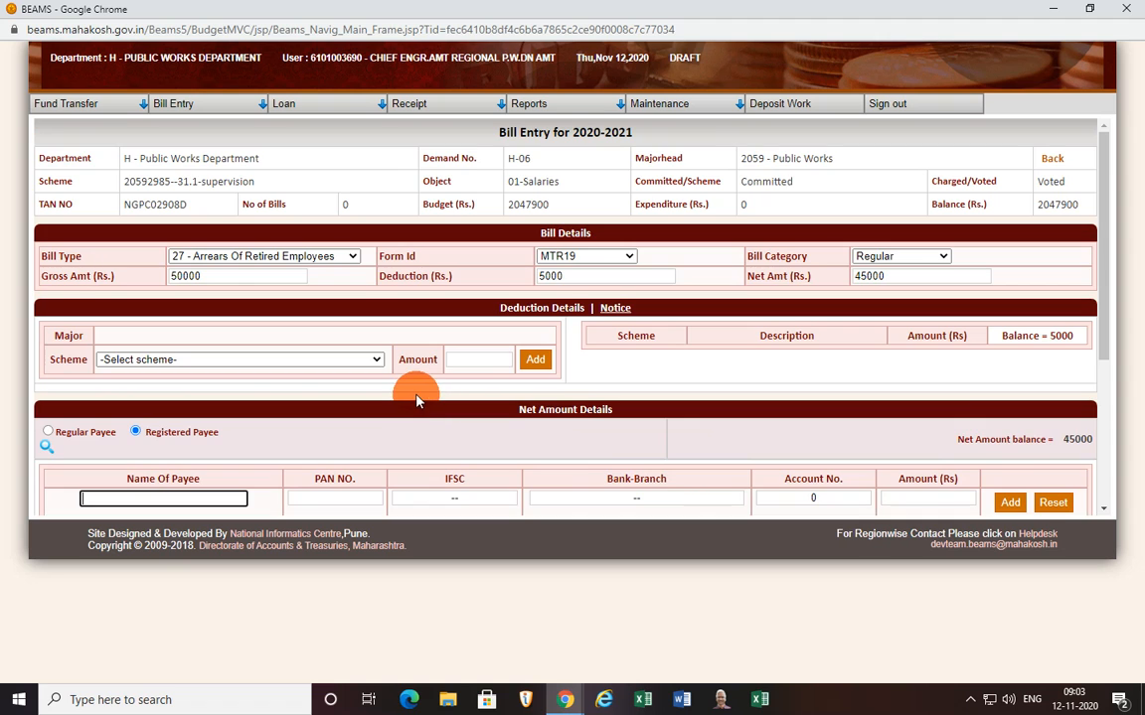
scroll(417, 400, "down", 3)
scroll(416, 397, "up", 3)
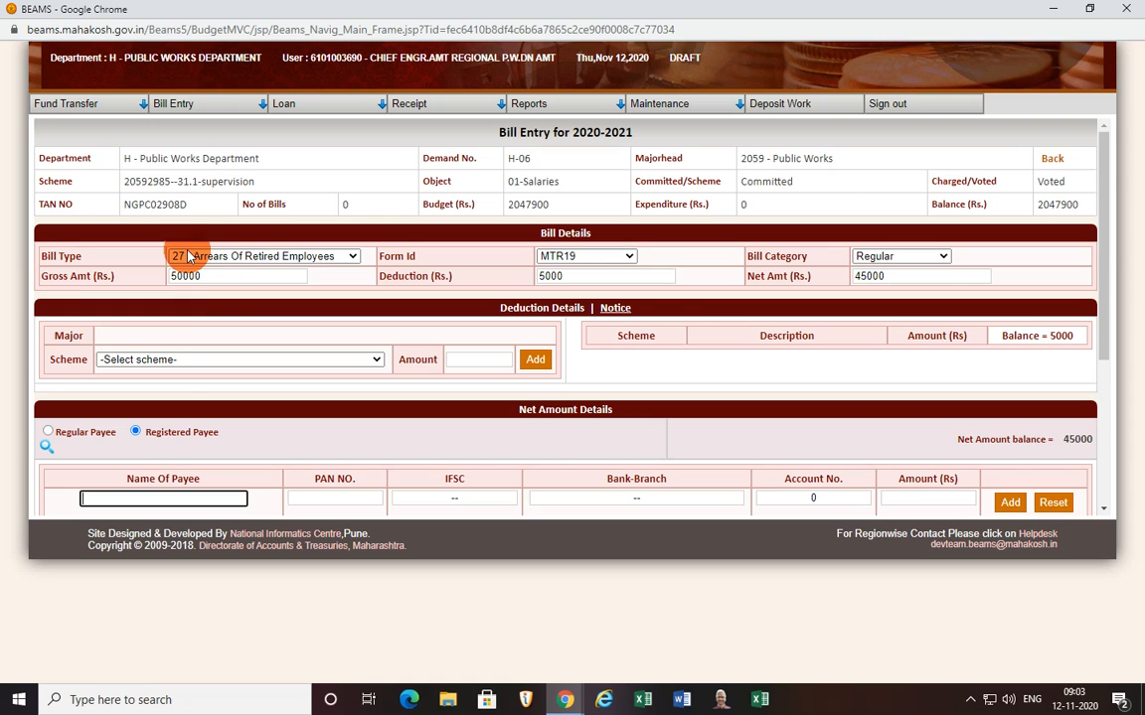
left_click(347, 258)
scroll(268, 504, "down", 2)
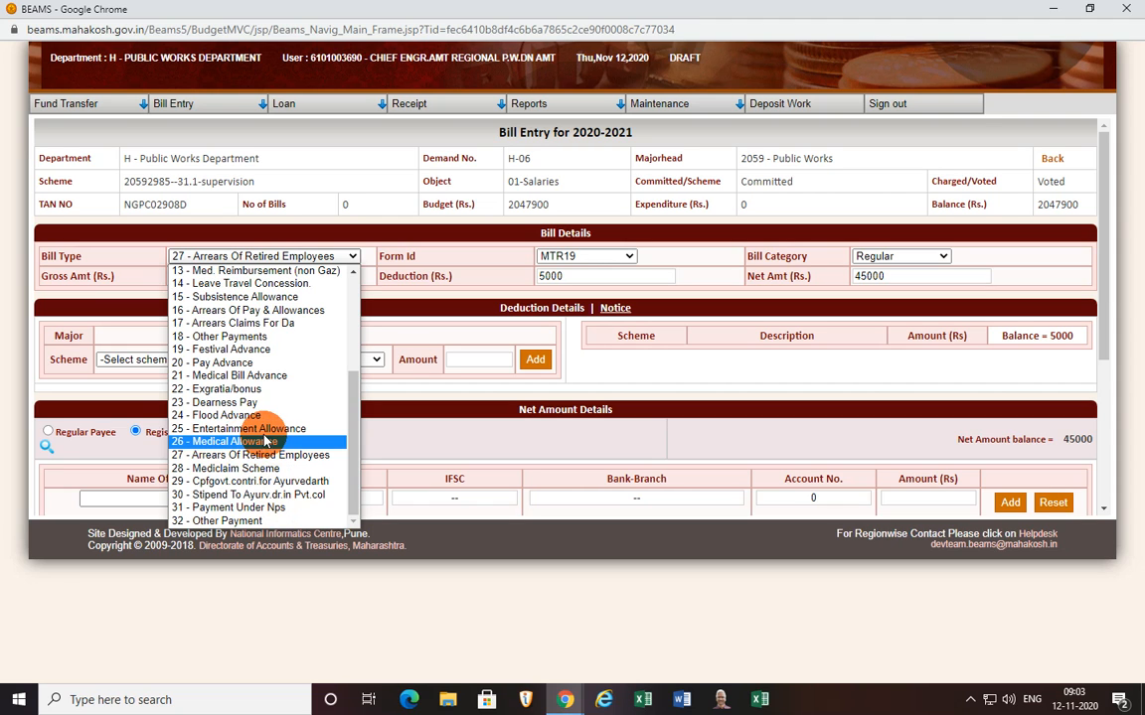
scroll(254, 401, "up", 4)
scroll(254, 401, "up", 1)
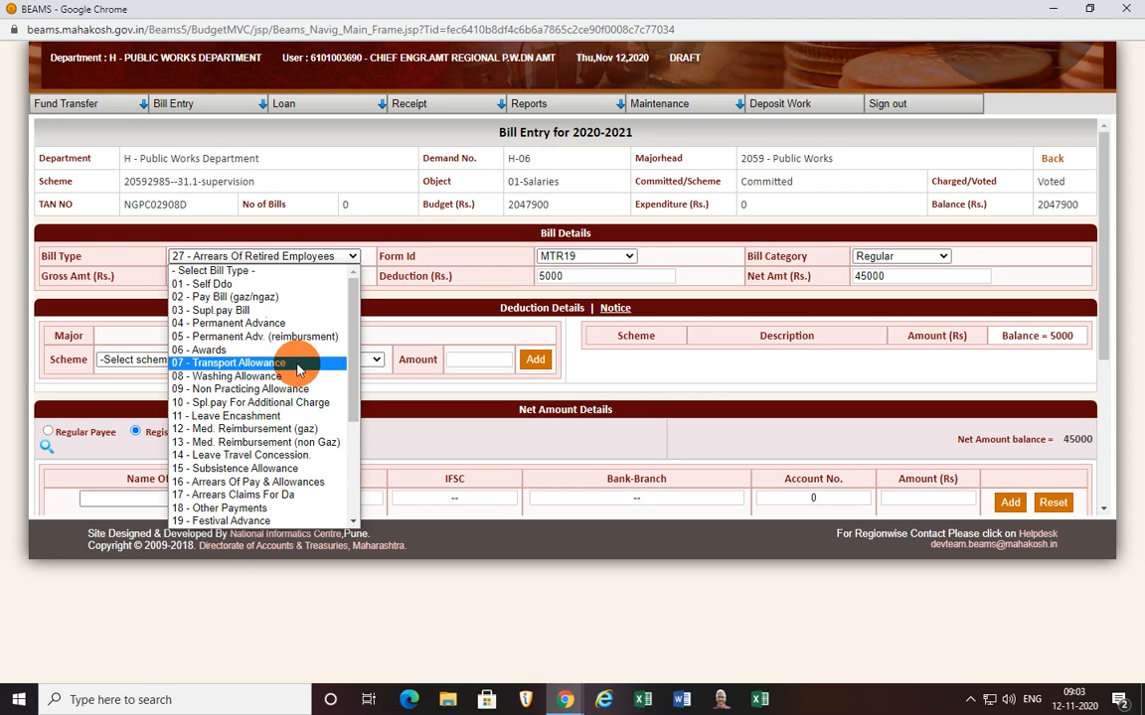
scroll(290, 442, "down", 4)
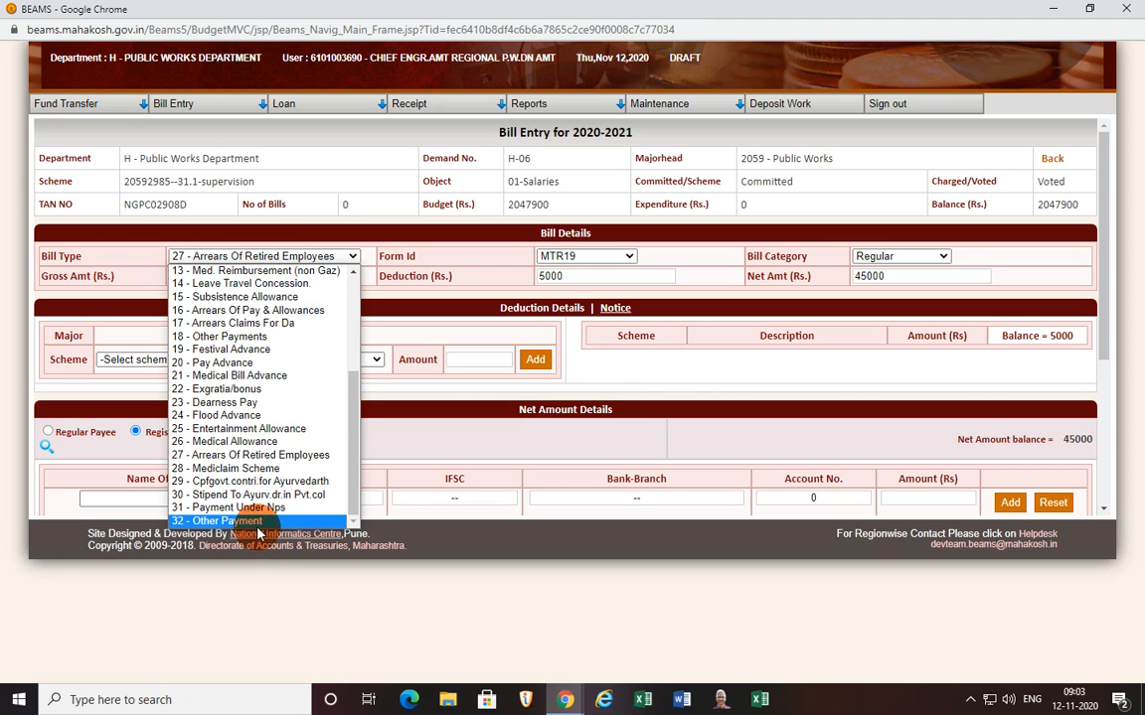
left_click(228, 455)
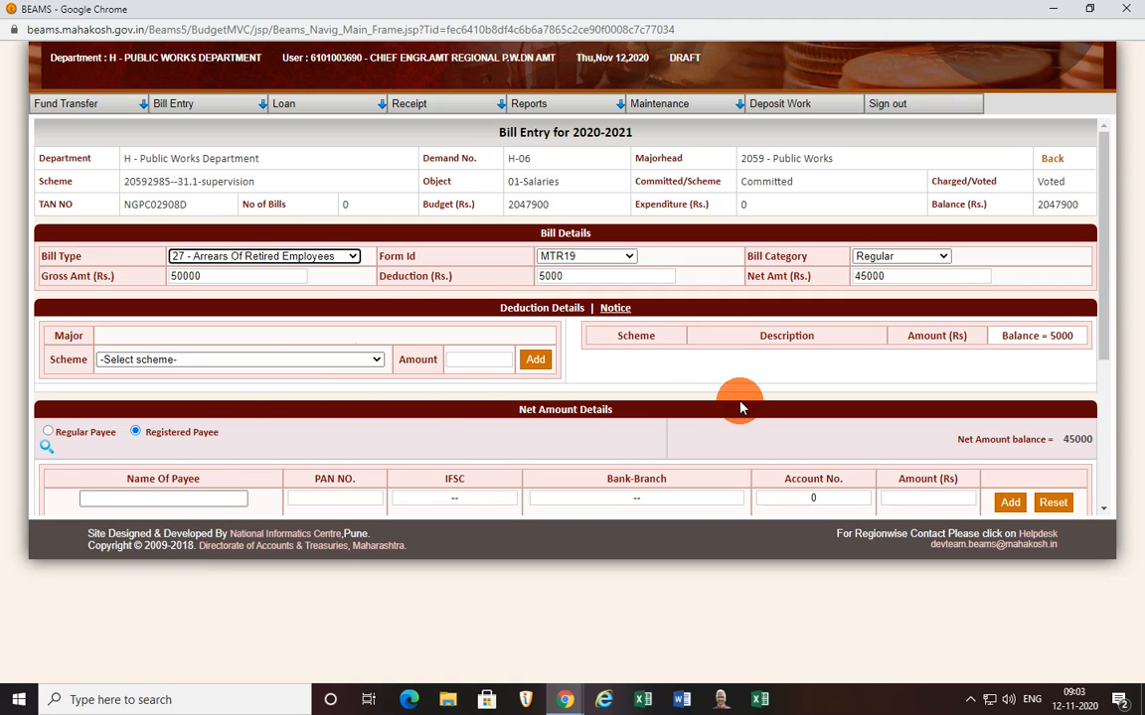
- Open a new bill entry for the undistributed budget and set the major head to 2071-Pensions & Other Retirement Benefits
mouse_move(175, 107)
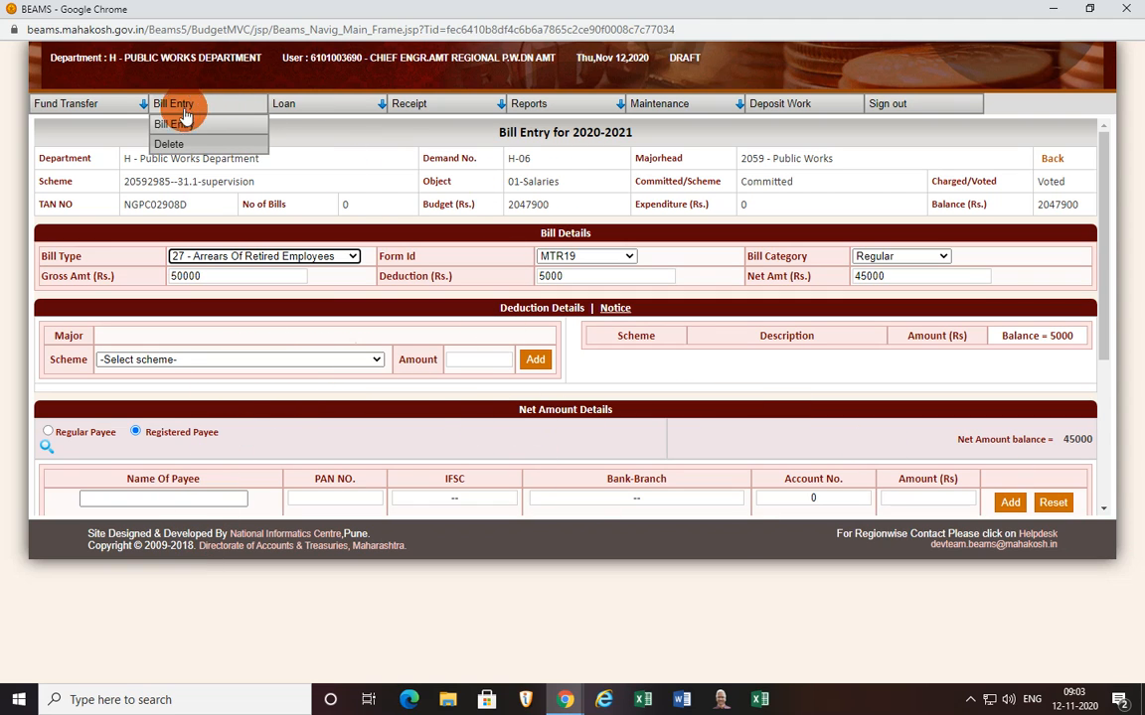
left_click(172, 131)
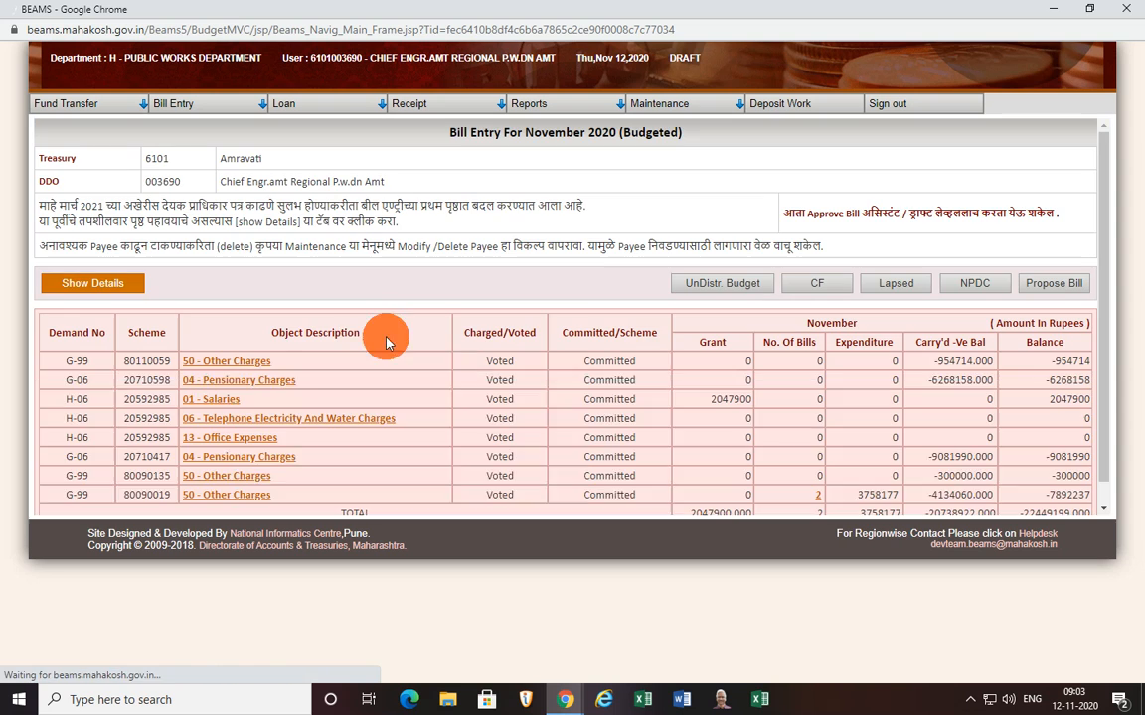
scroll(296, 435, "down", 1)
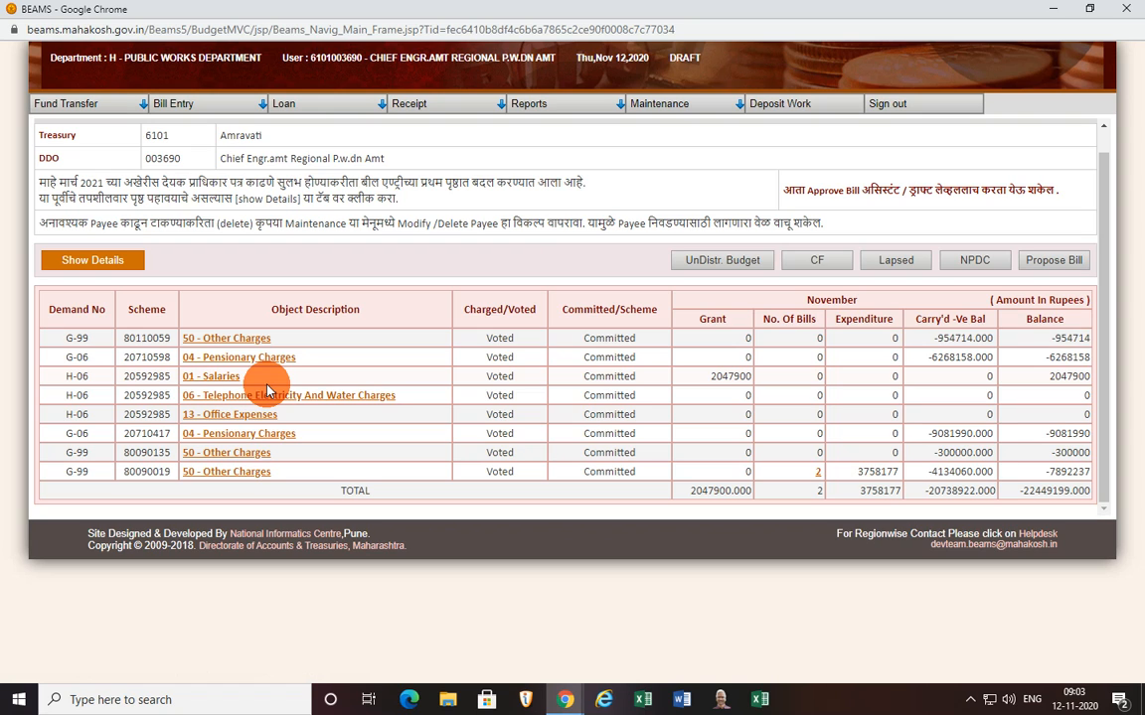
left_click(734, 267)
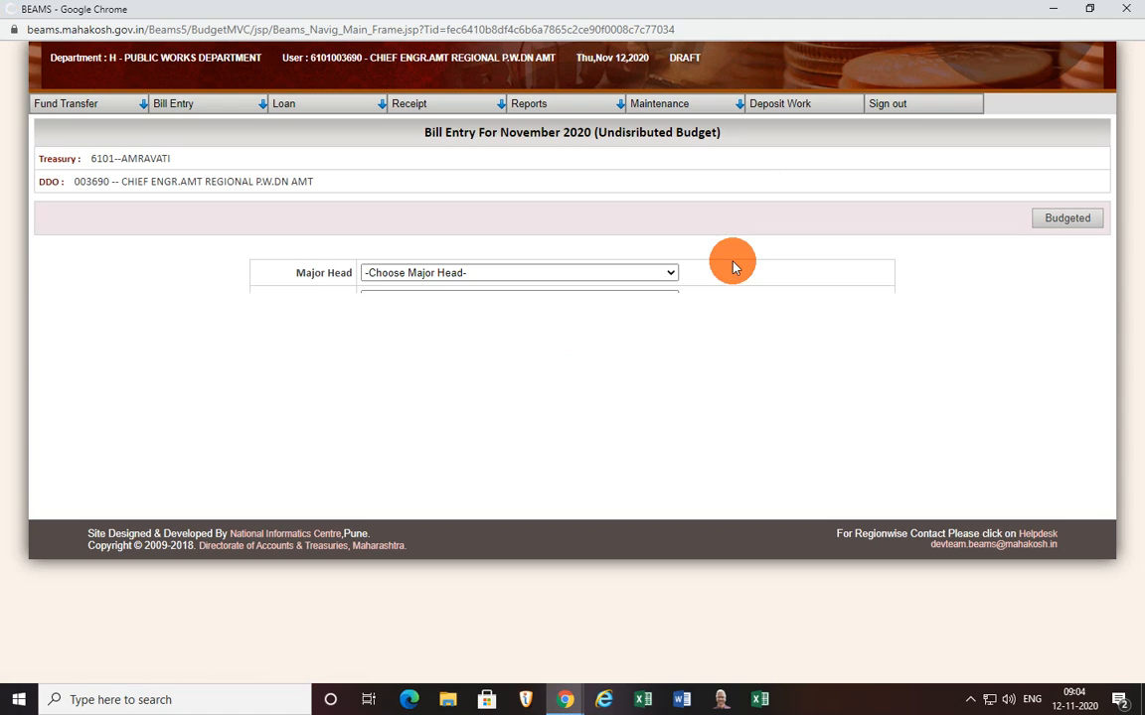
left_click(673, 275)
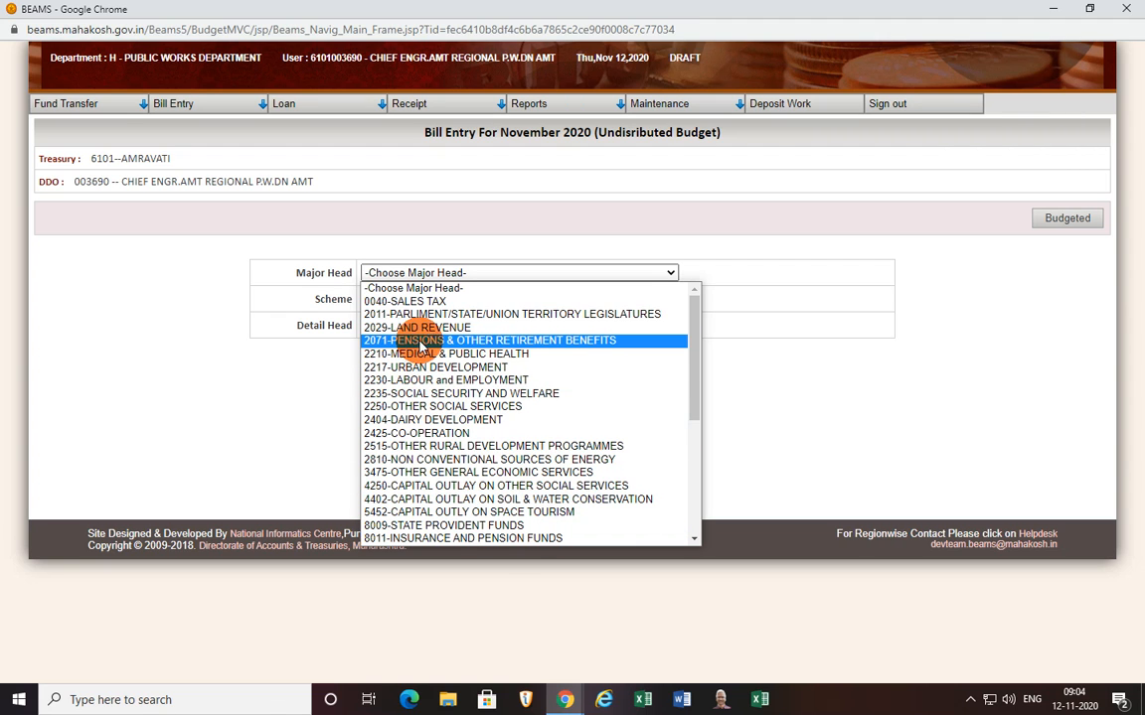
left_click(568, 344)
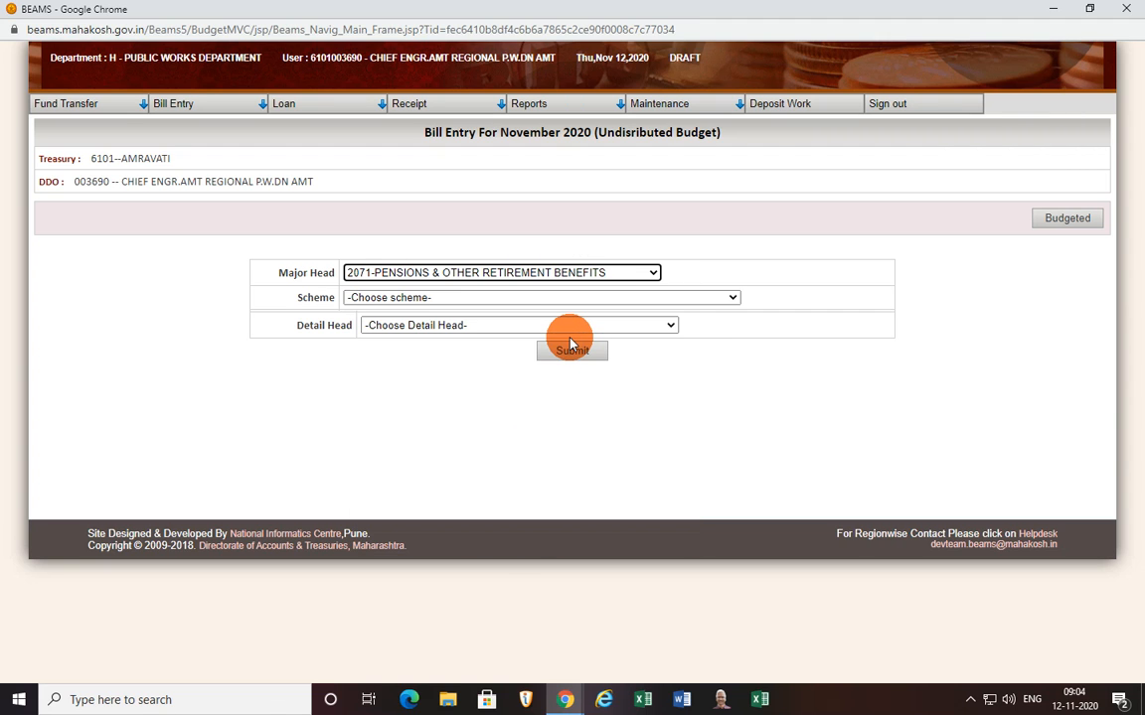
- Look through the schemes available under major head 2071 without choosing one
left_click(729, 297)
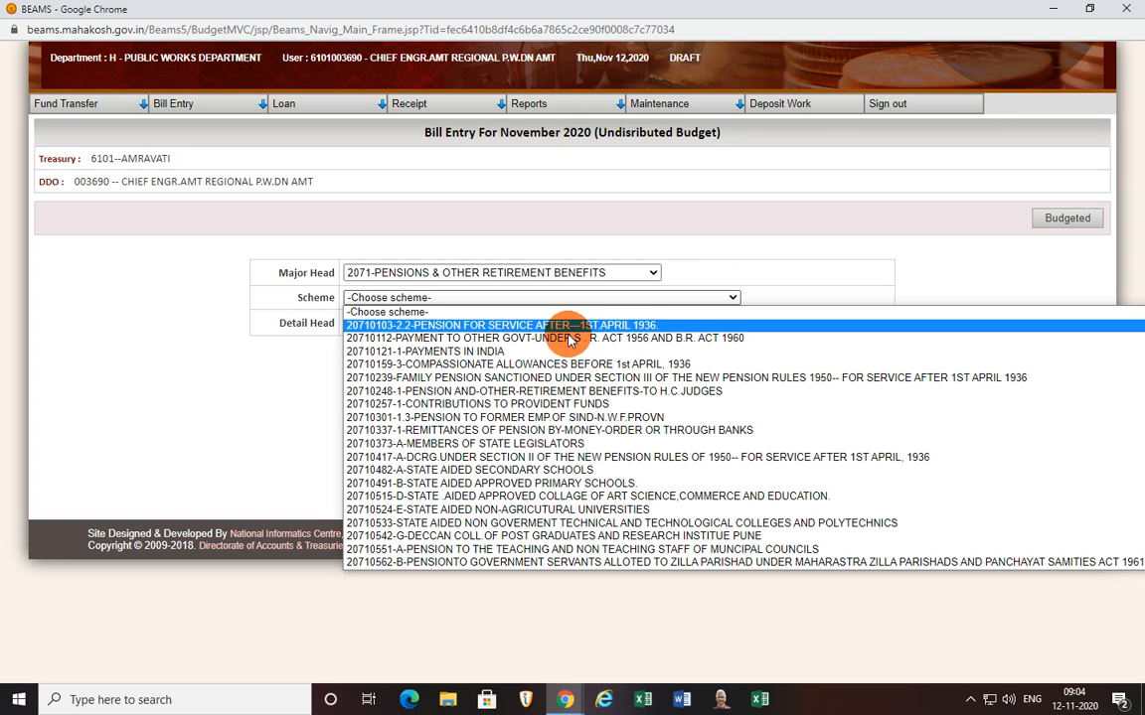
scroll(438, 528, "down", 2)
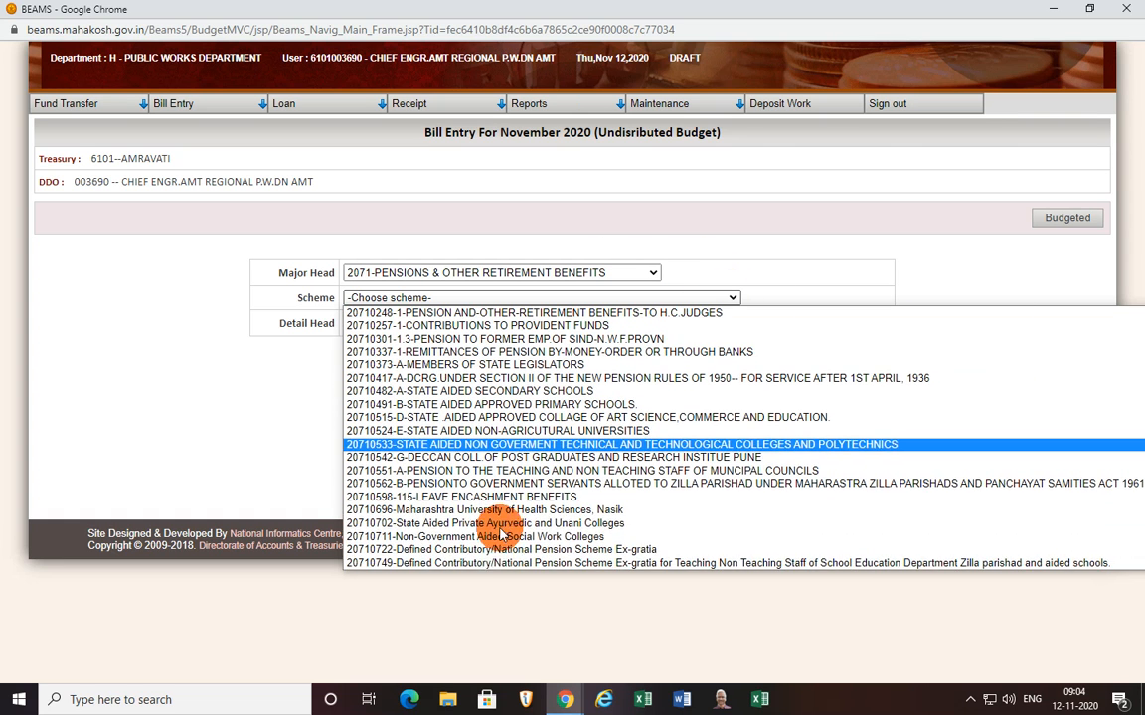
scroll(498, 457, "up", 2)
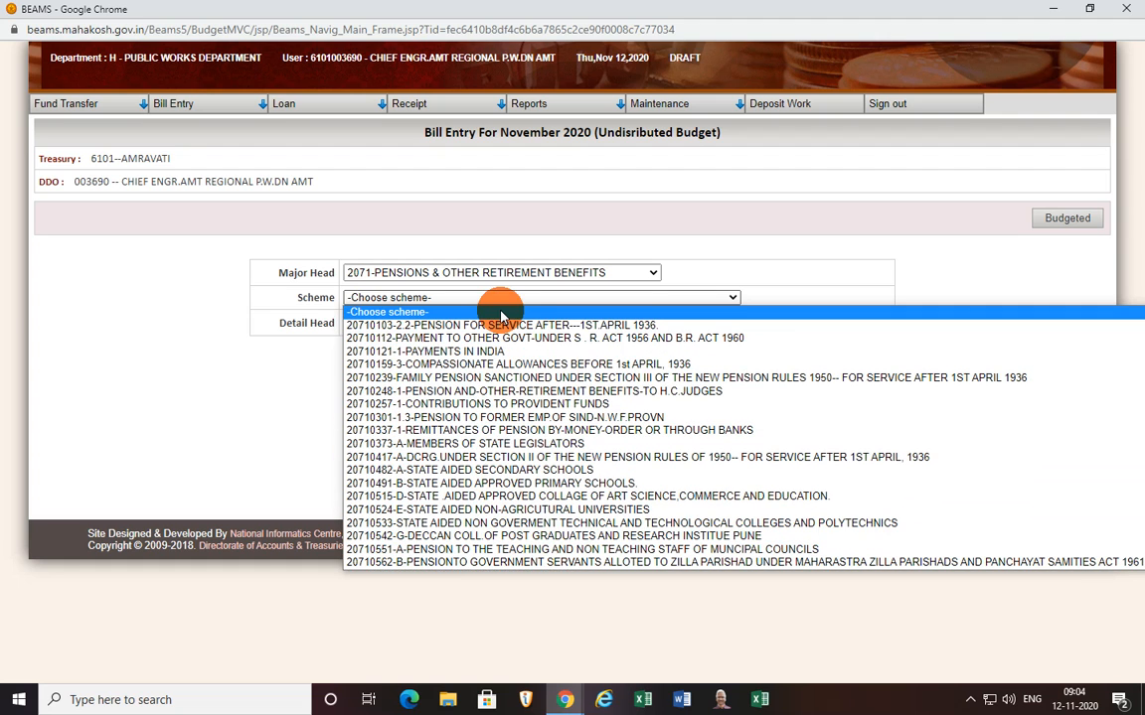
left_click(238, 417)
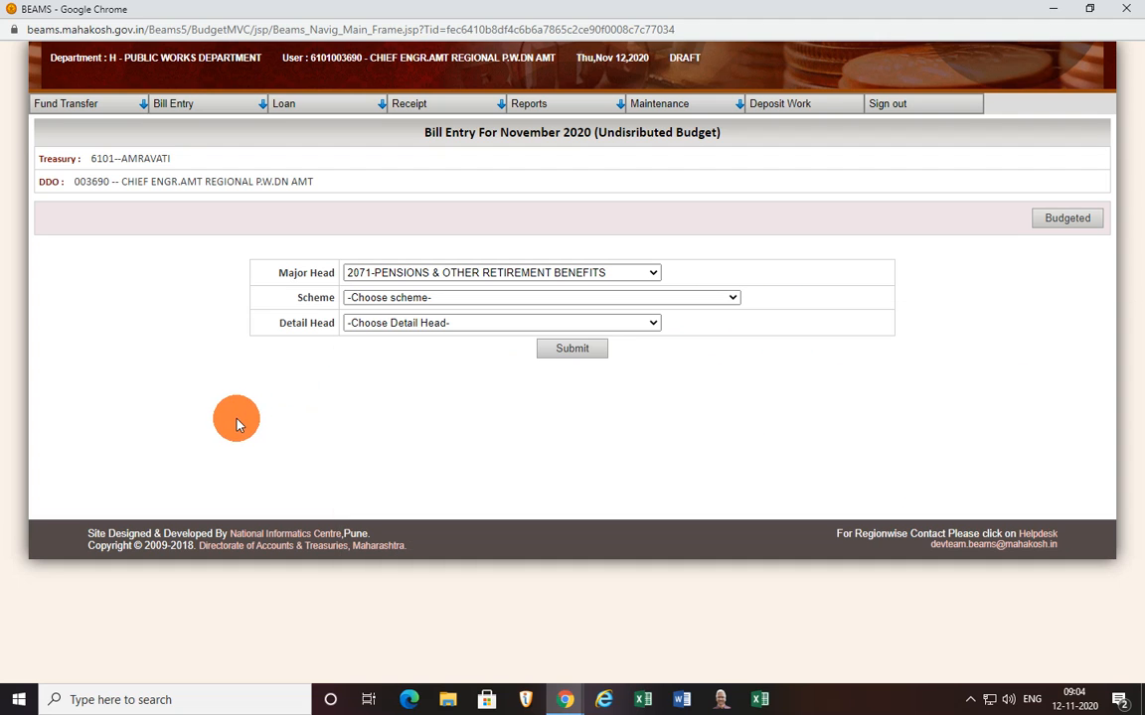
- Switch to the browser window with the B.D.S. page and open the DCRG-Final-2071 sample document
left_click(564, 700)
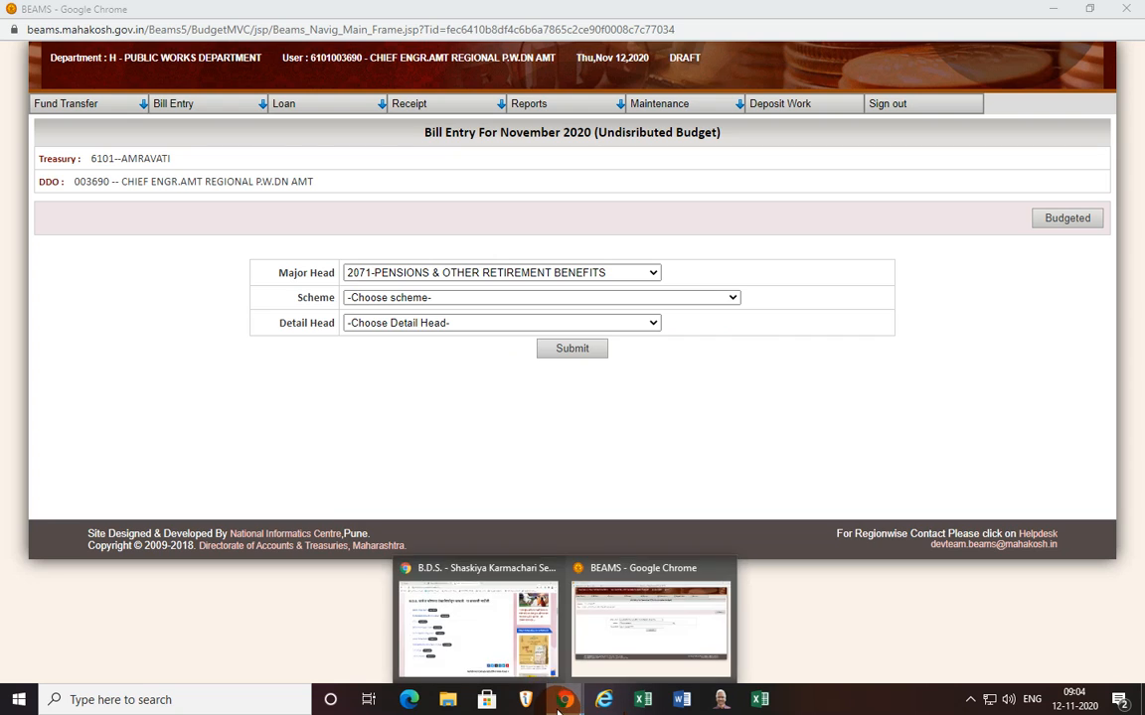
left_click(471, 636)
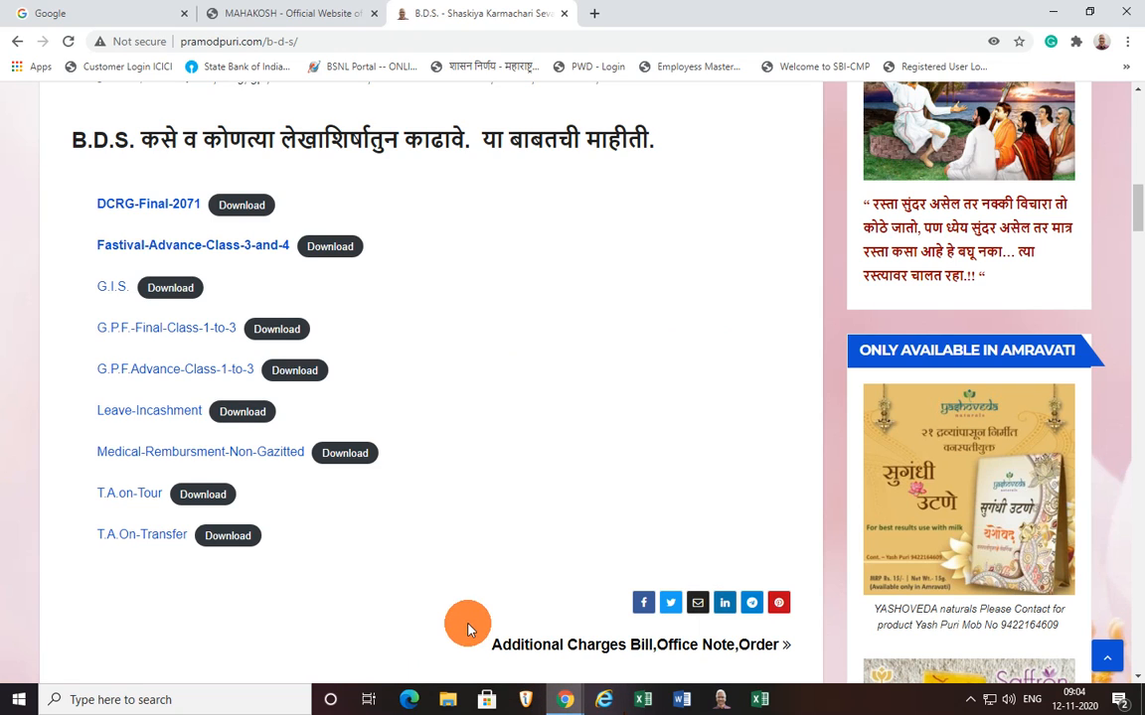
left_click(187, 209)
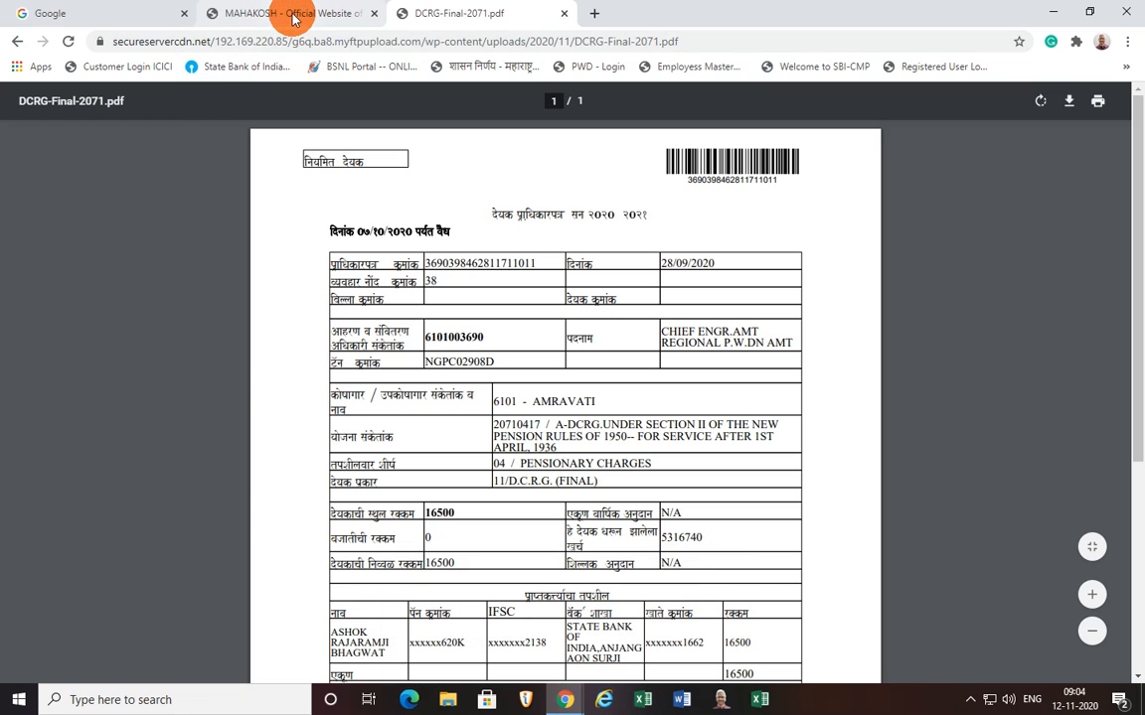
- Compare the schemes available under major head 2071 in BEAMS with the scheme code in the DCRG-Final-2071 sample document
left_click(562, 697)
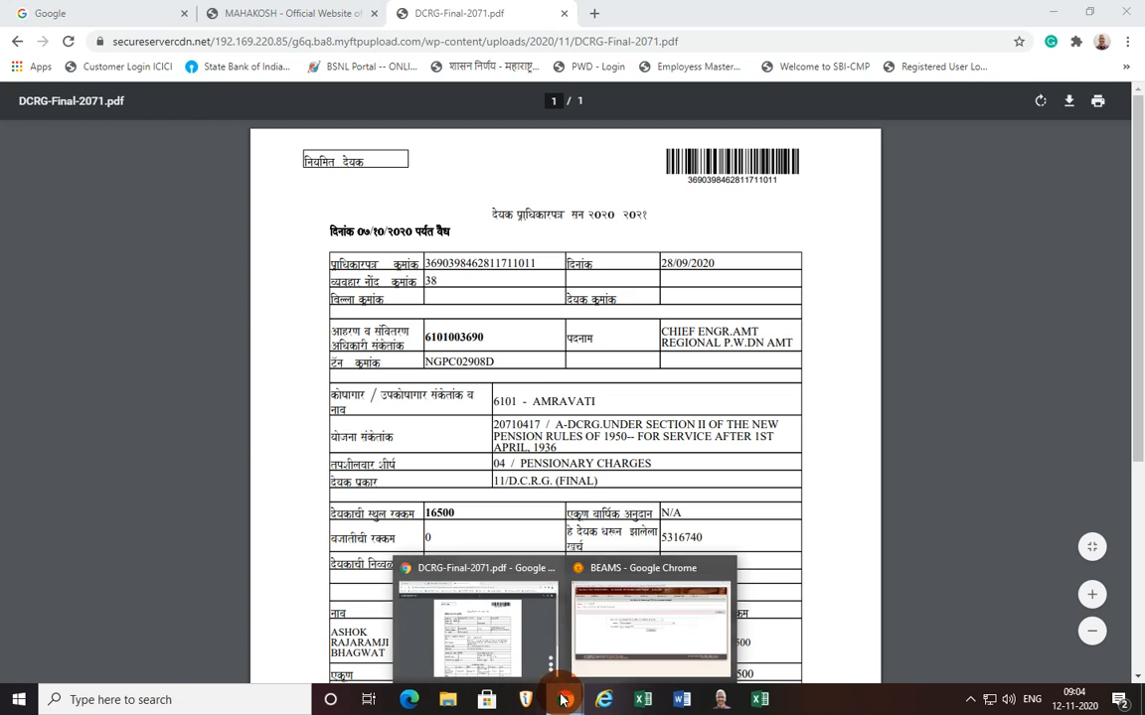
left_click(613, 636)
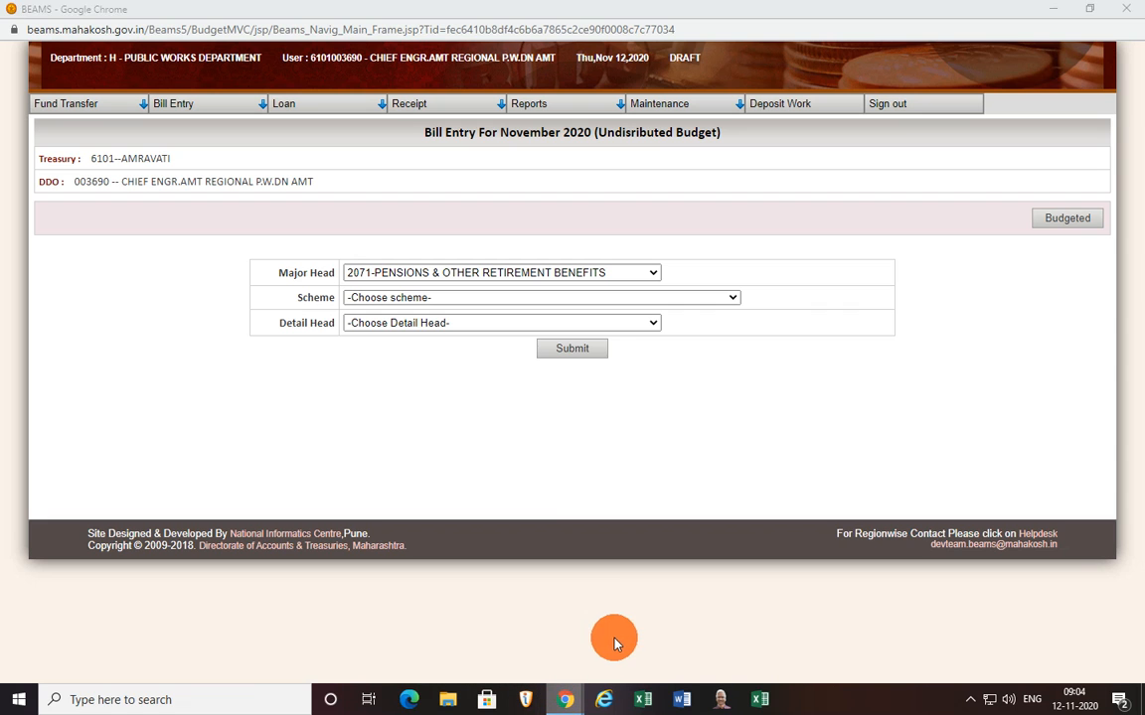
left_click(636, 298)
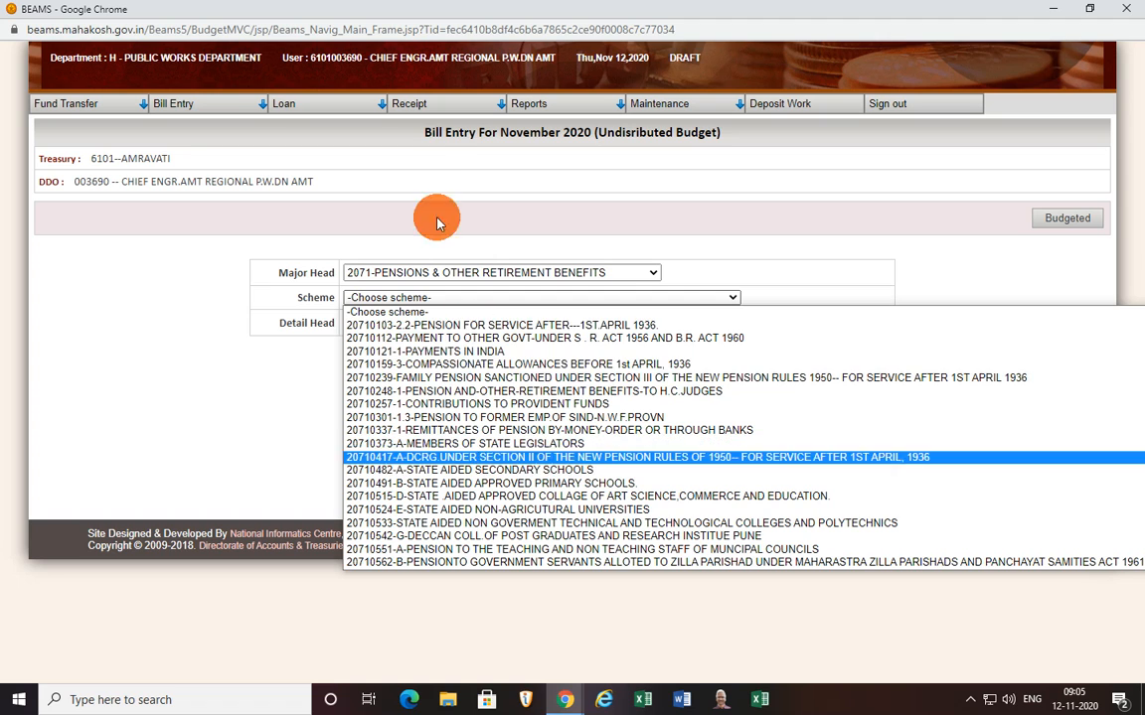
mouse_move(570, 704)
left_click(506, 659)
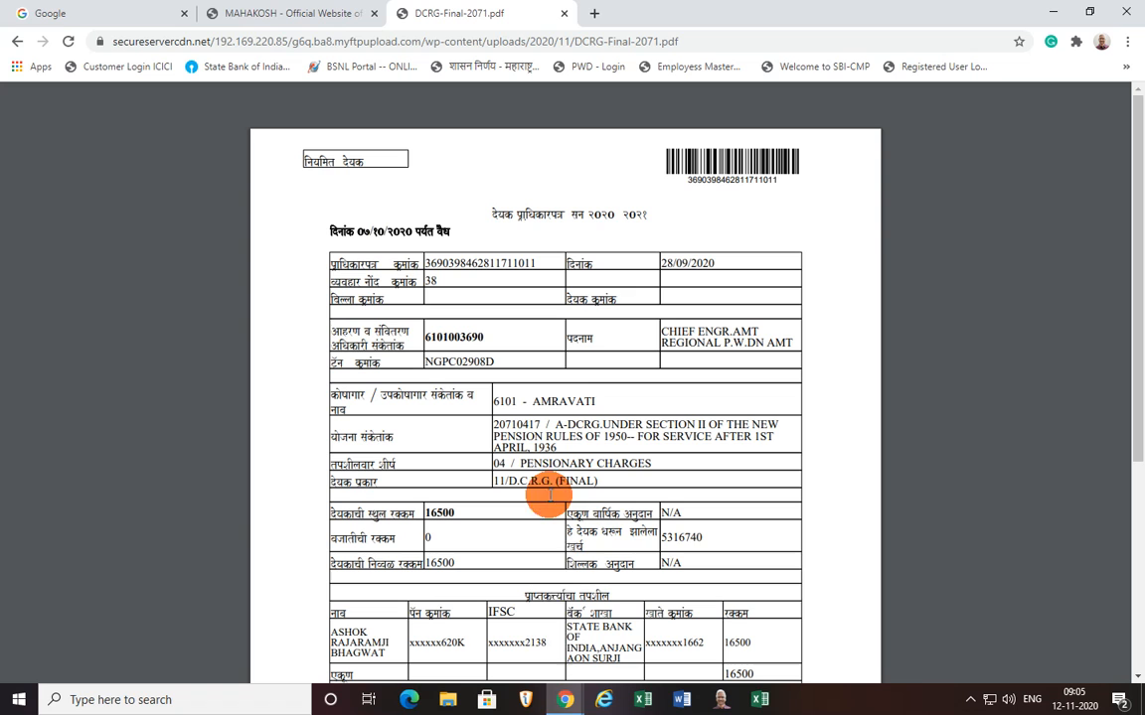
mouse_move(565, 700)
left_click(623, 653)
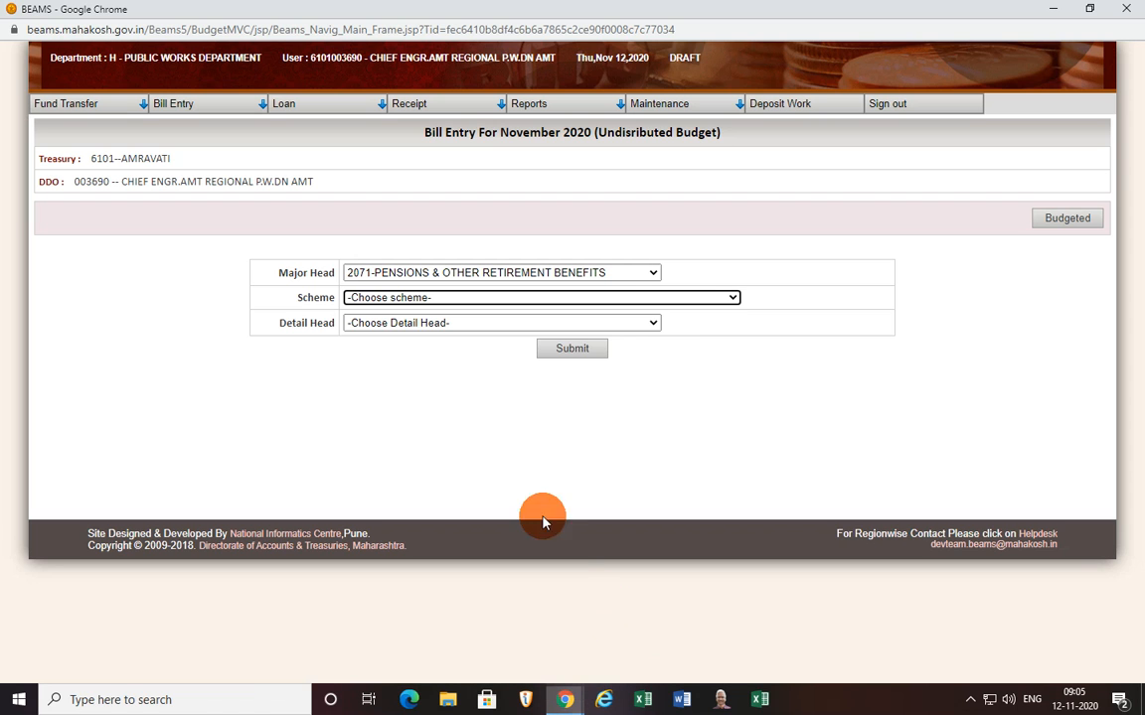
- Try to submit the undistributed-budget entry with scheme 20710417-A-DCRG and detail head 04-Pensionary Charges
left_click(685, 298)
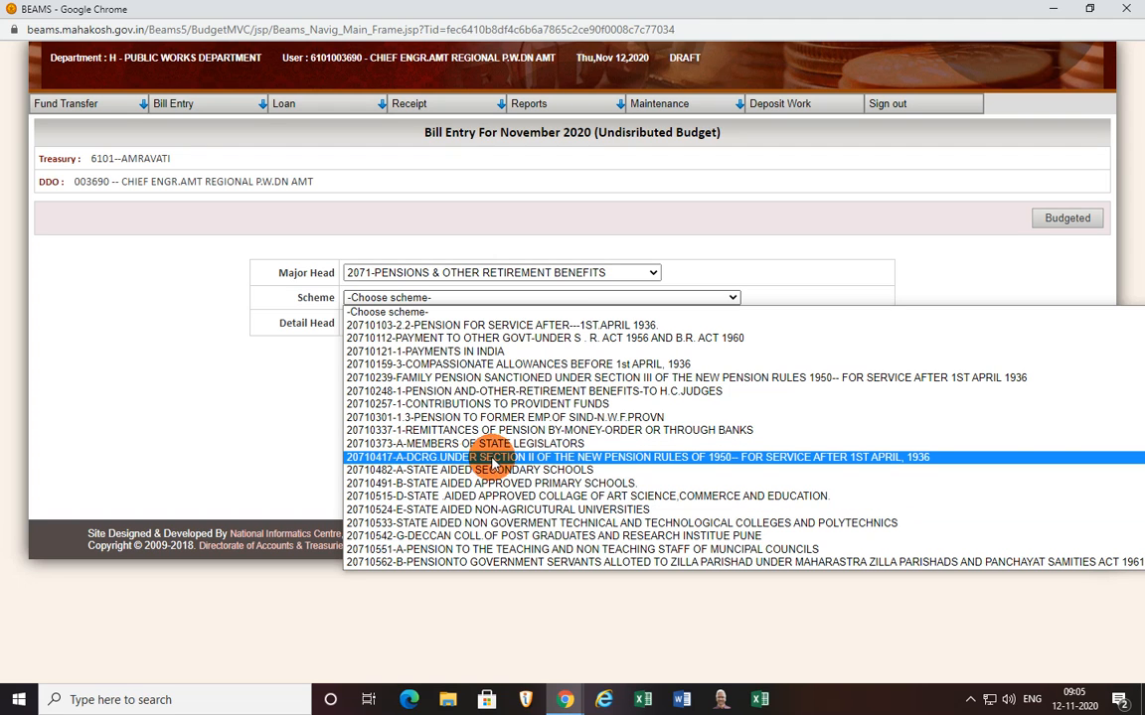
left_click(738, 458)
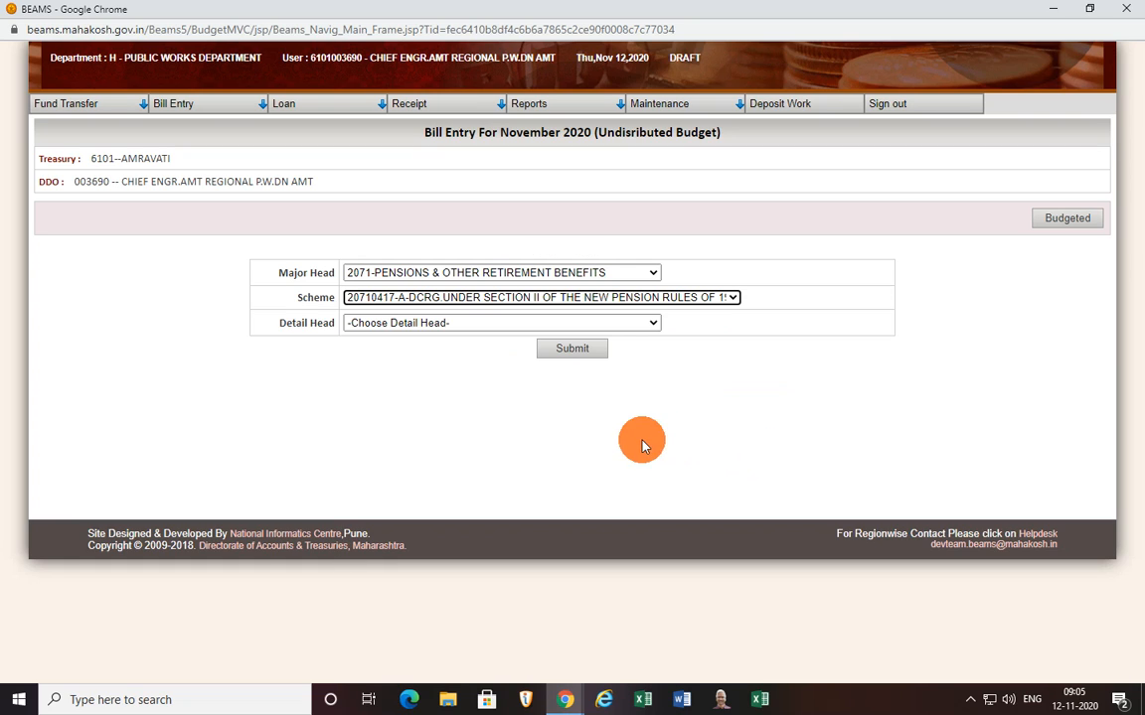
left_click(465, 325)
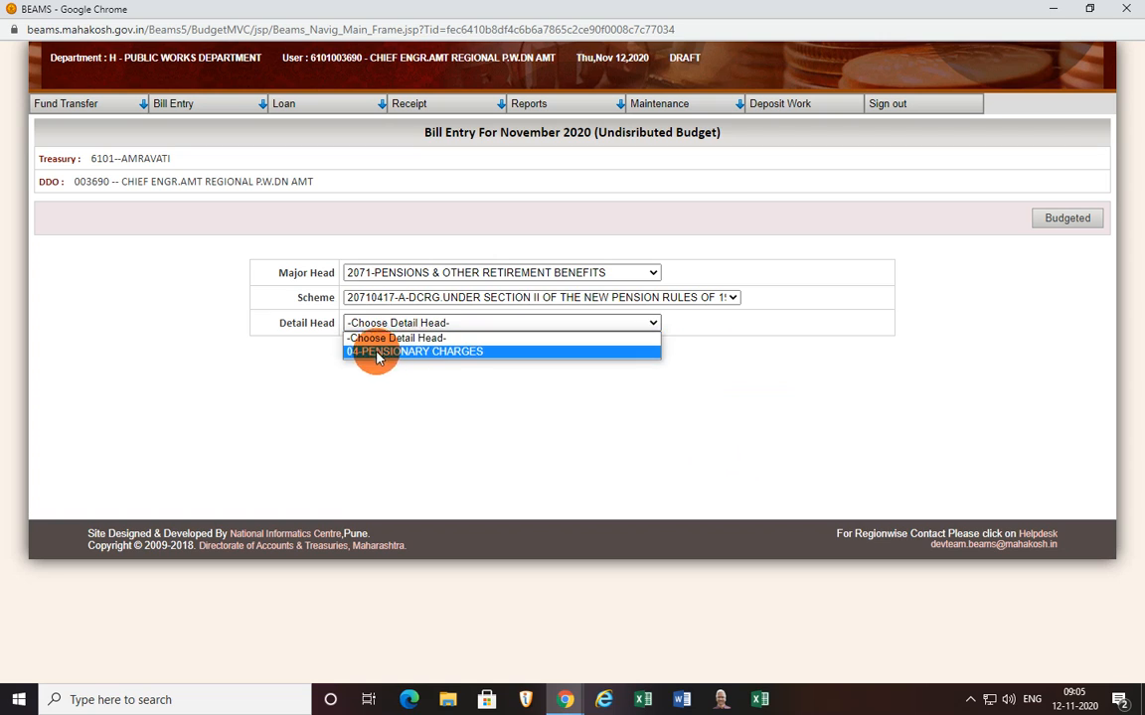
left_click(427, 351)
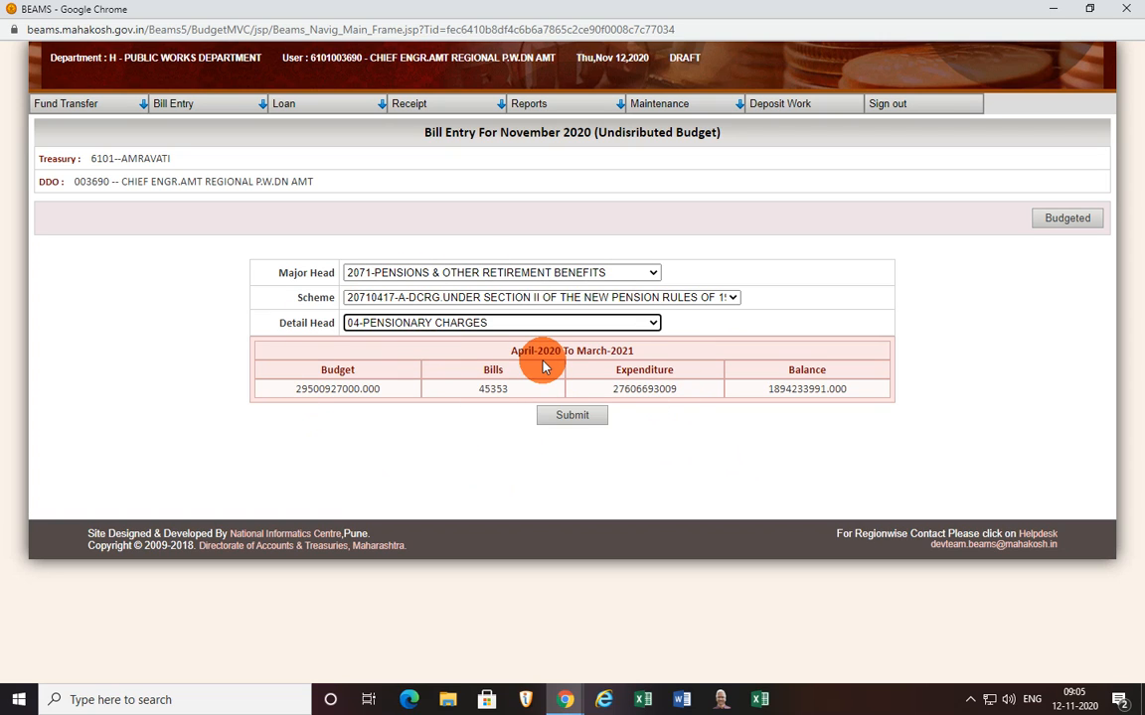
left_click(581, 418)
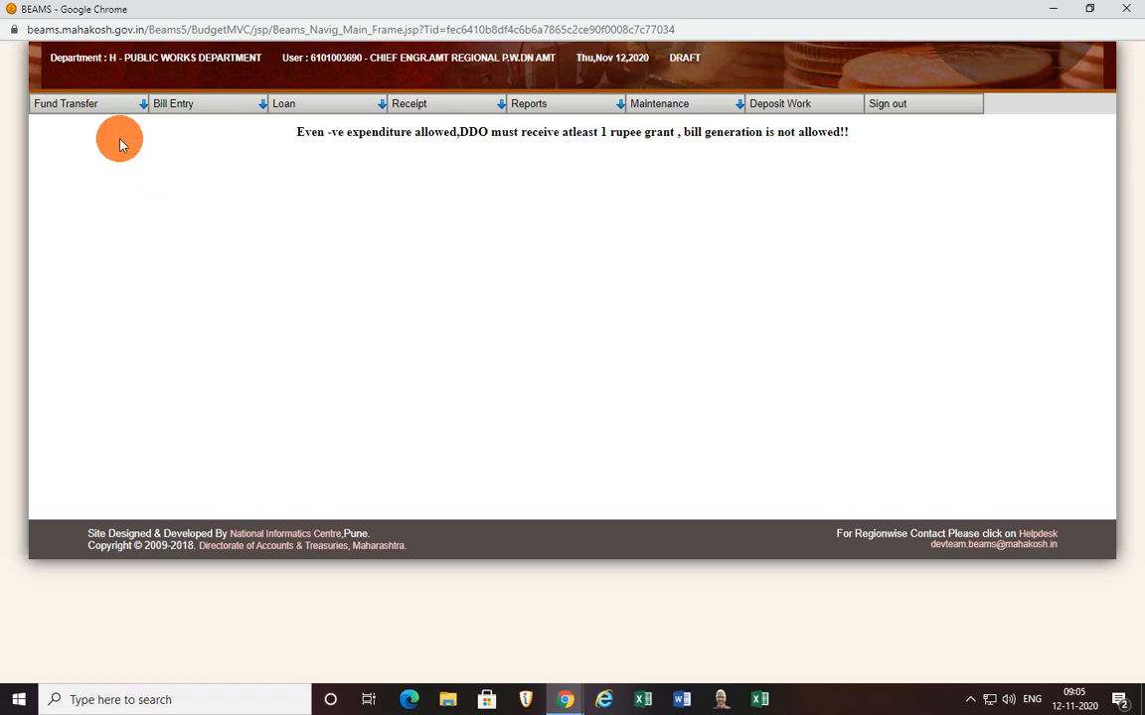
- Reopen the undistributed-budget bill entry and set the major head to 2071-Pensions & Other Retirement Benefits
mouse_move(187, 108)
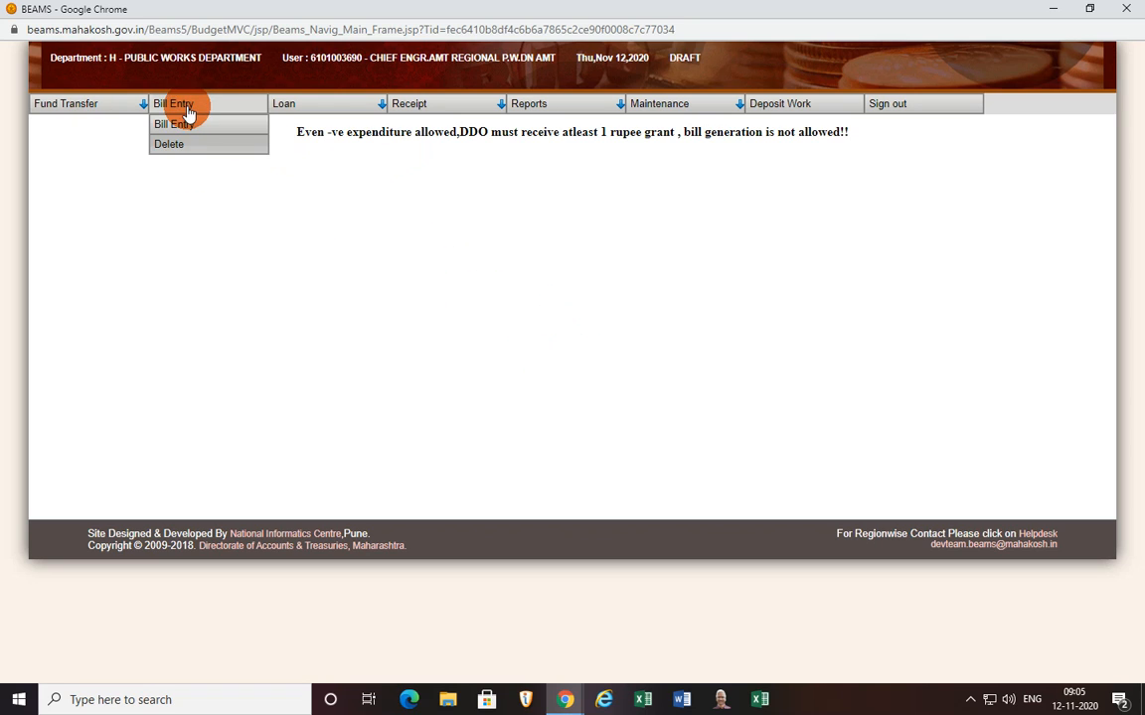
left_click(174, 127)
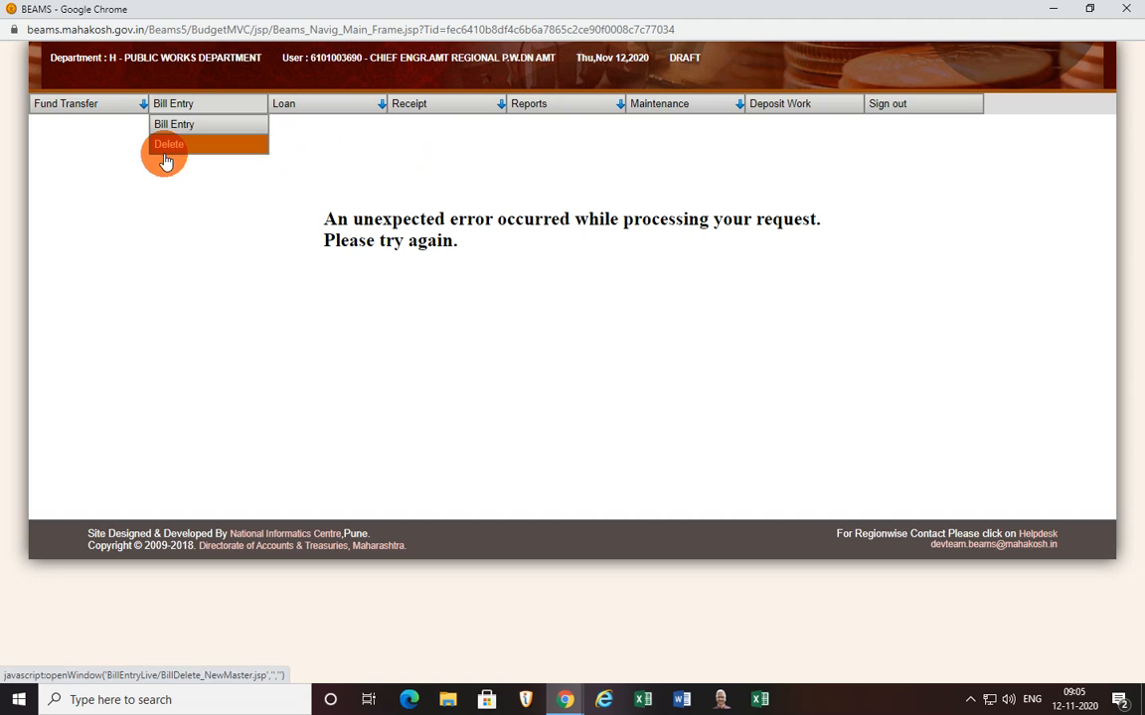
left_click(176, 126)
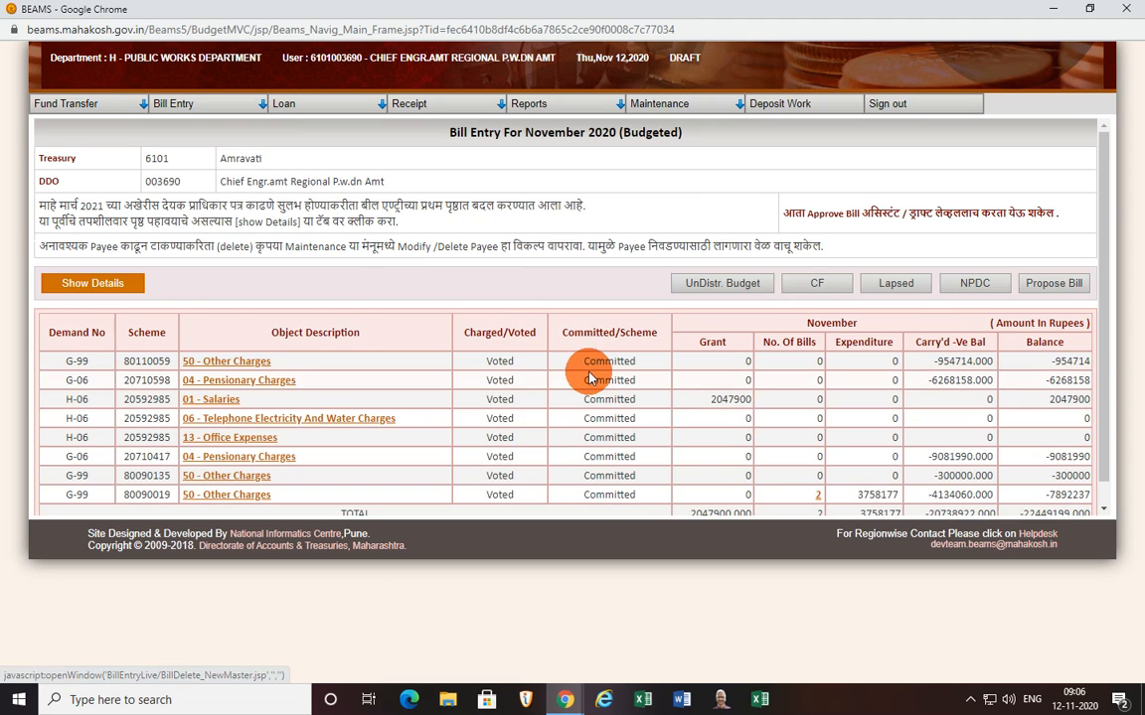
left_click(735, 285)
left_click(537, 273)
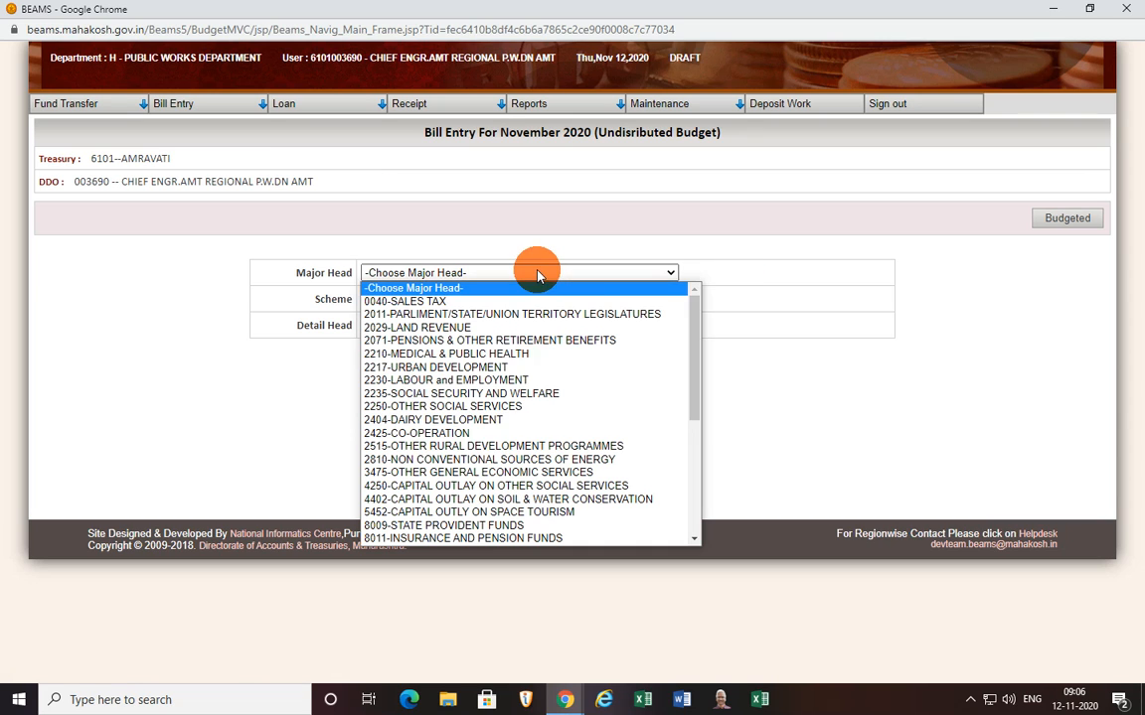
left_click(455, 340)
- Try again to submit the 2071 entry, choosing scheme 20710417-A-DCRG and detail head 04-Pensionary Charges
left_click(478, 298)
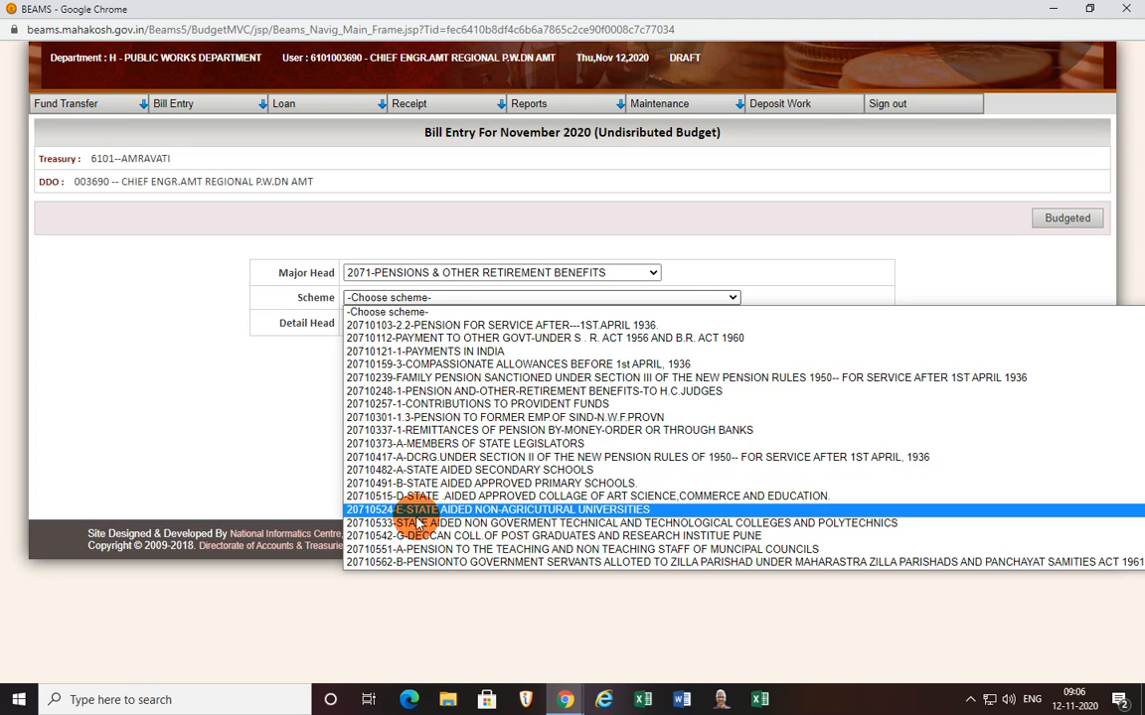
left_click(433, 459)
left_click(460, 328)
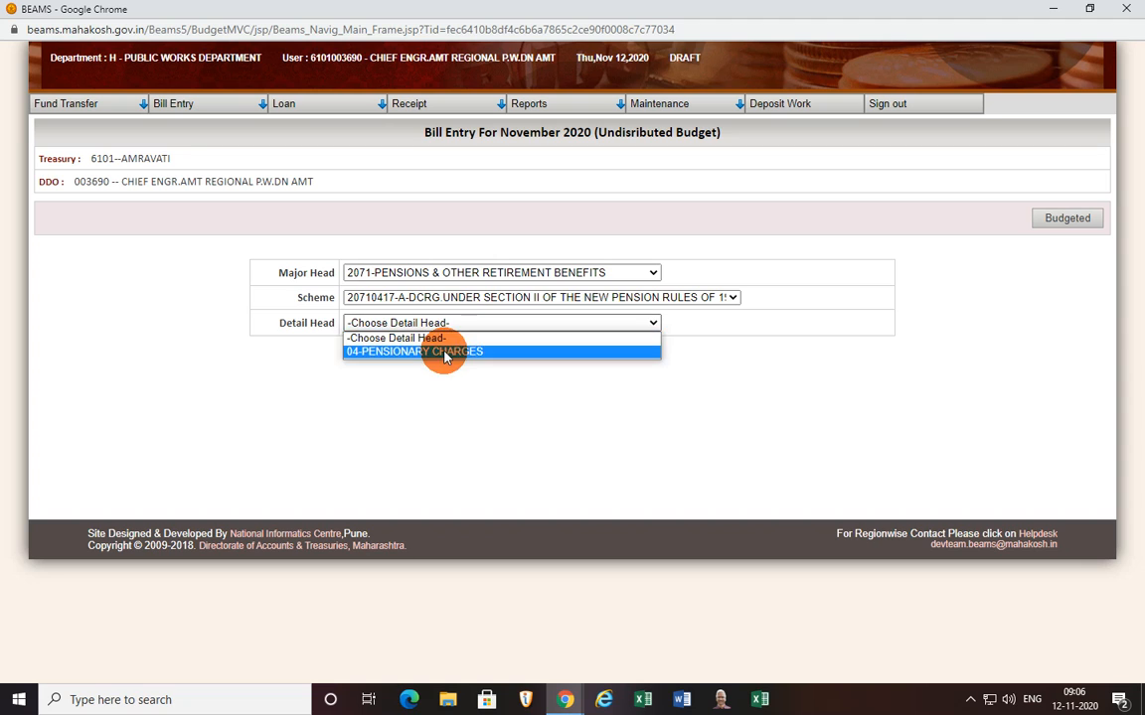
left_click(448, 351)
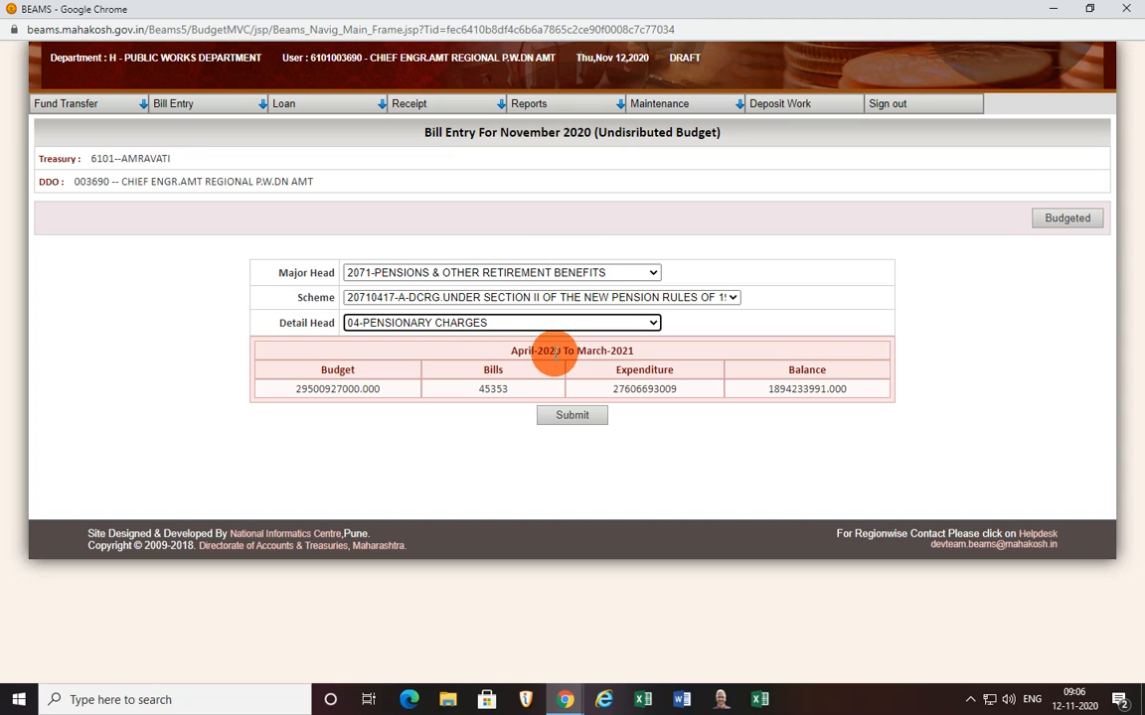
left_click(573, 416)
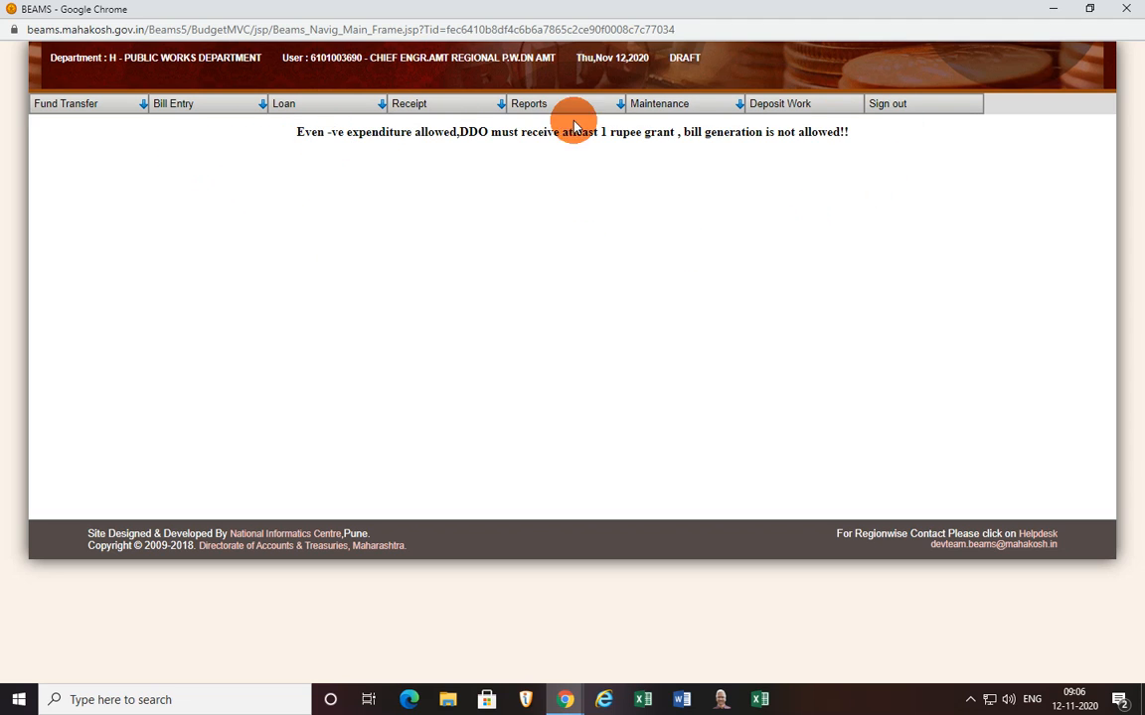
- Start a new undistributed-budget bill entry and set the major head to 8009-State Provident Funds
mouse_move(193, 105)
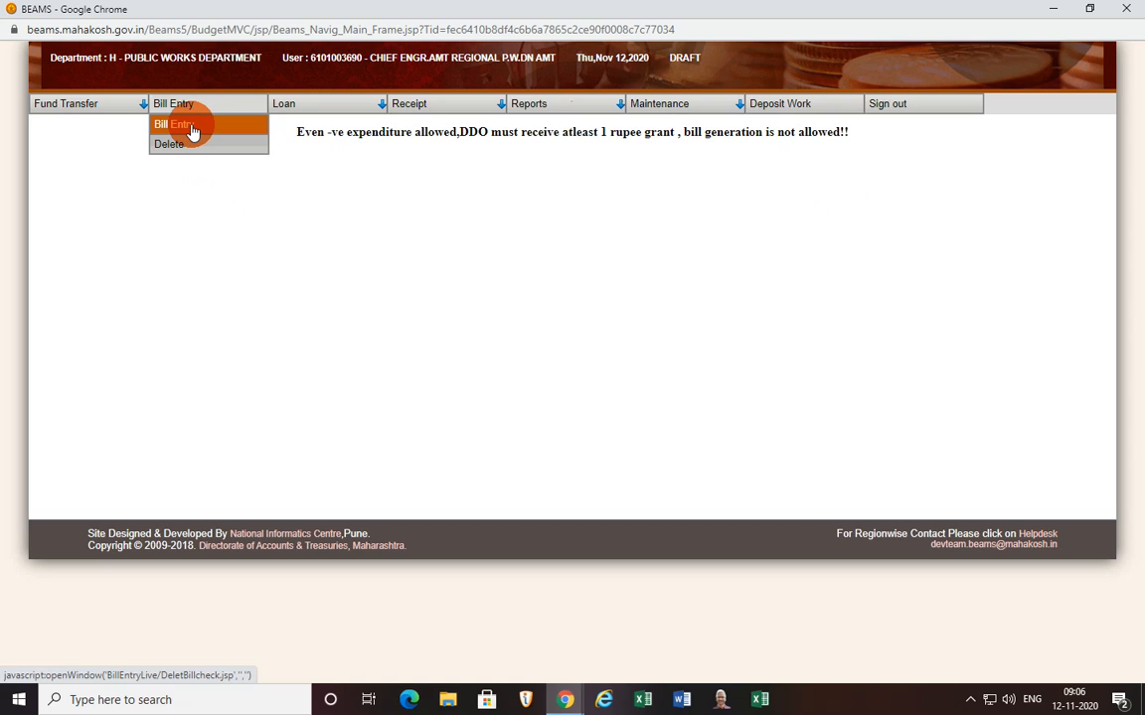
left_click(192, 127)
left_click(189, 129)
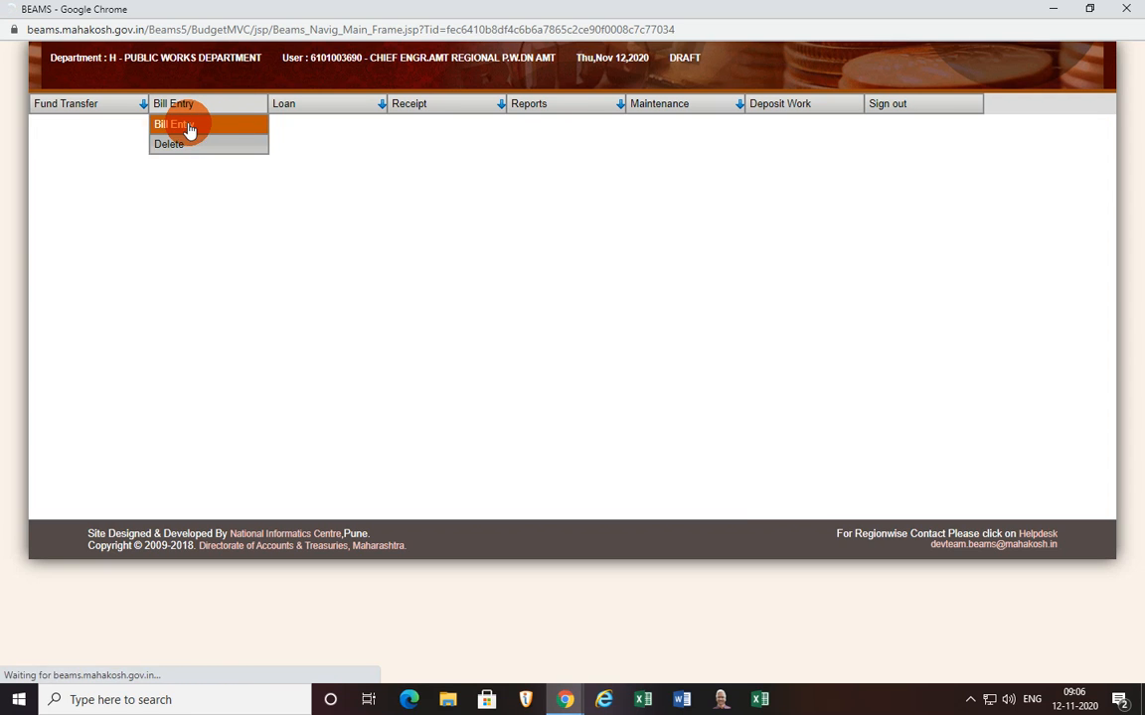
scroll(338, 371, "down", 1)
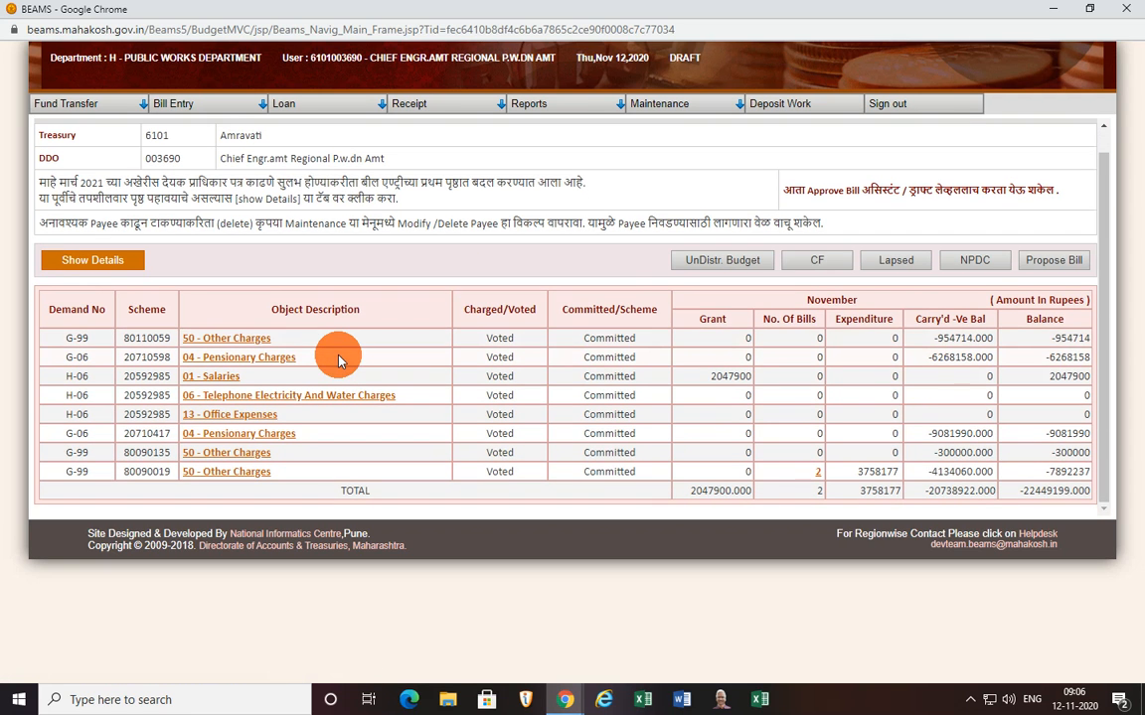
left_click(722, 265)
left_click(487, 275)
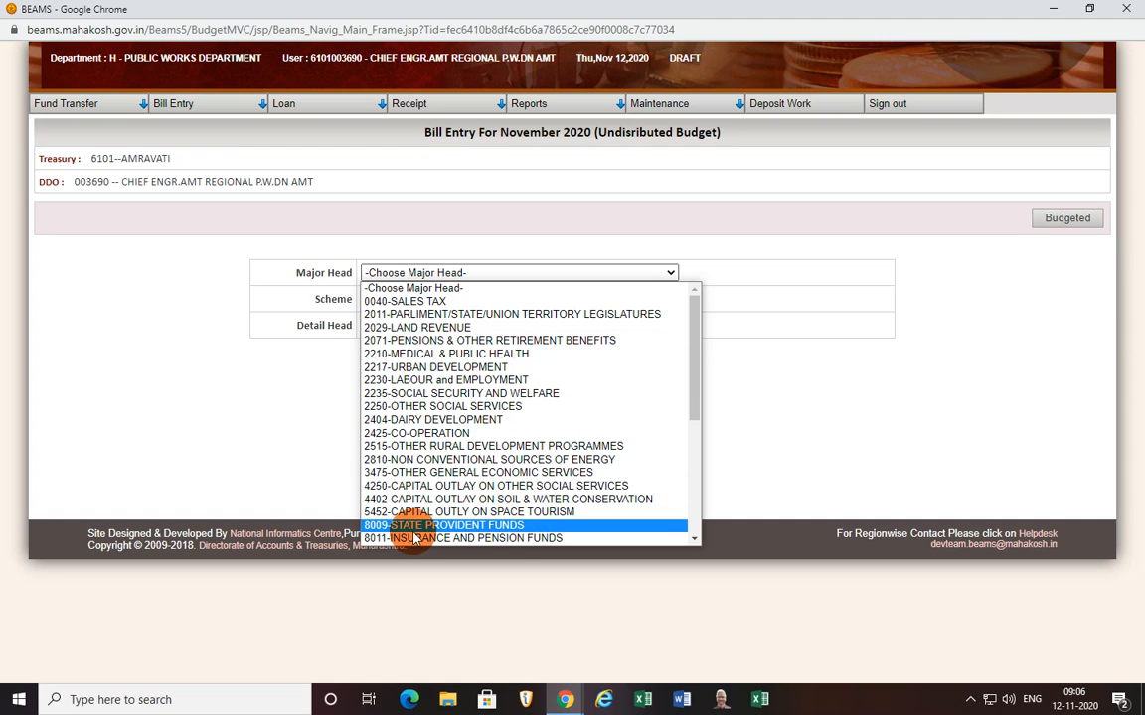
left_click(508, 529)
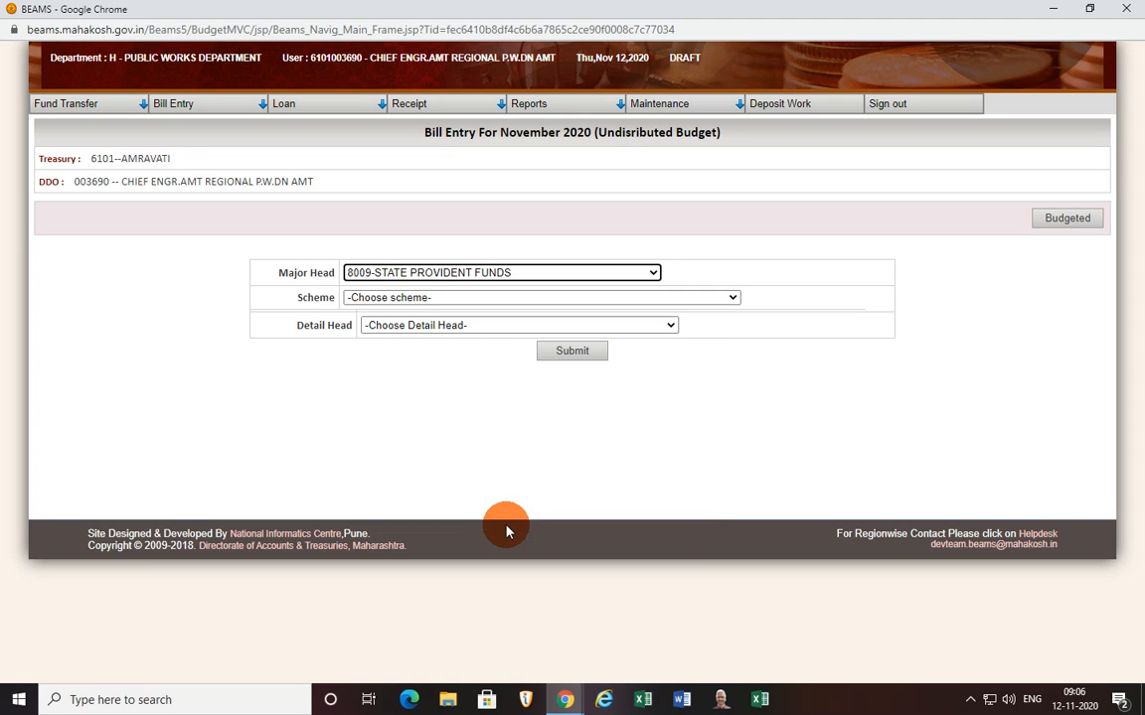
- Check the schemes under major head 8009, then examine the account heads in the G.P.F.-Final-Class-1-to-3 sample on the B.D.S. page
left_click(416, 300)
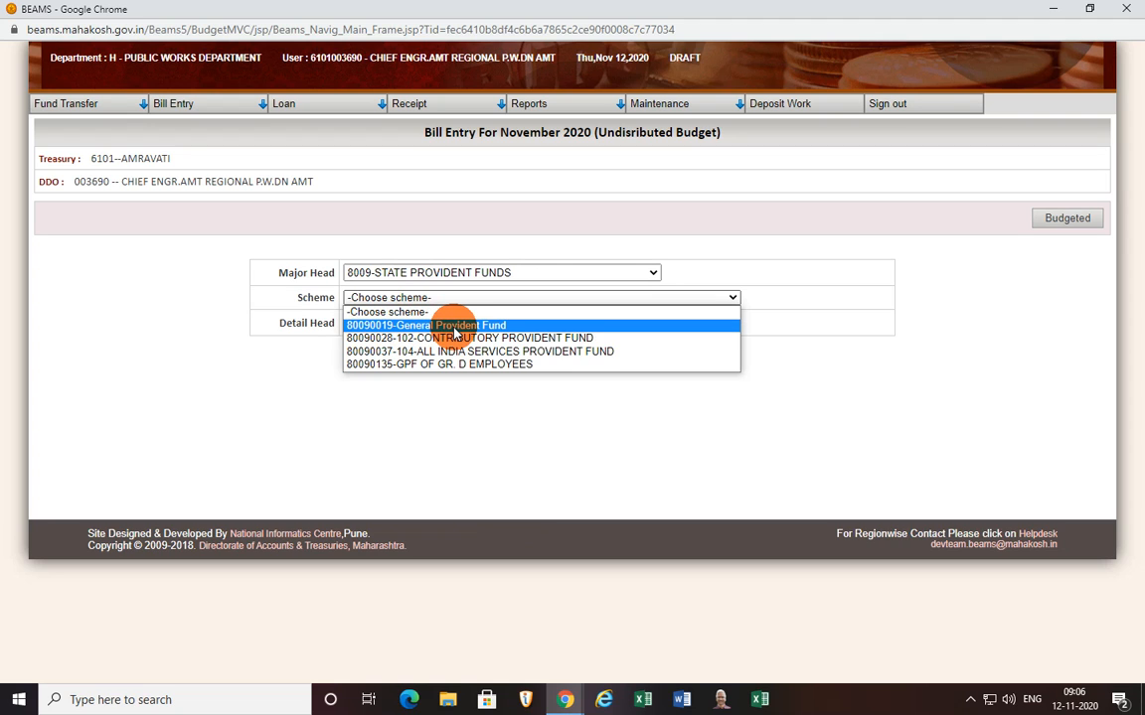
left_click(557, 692)
left_click(469, 578)
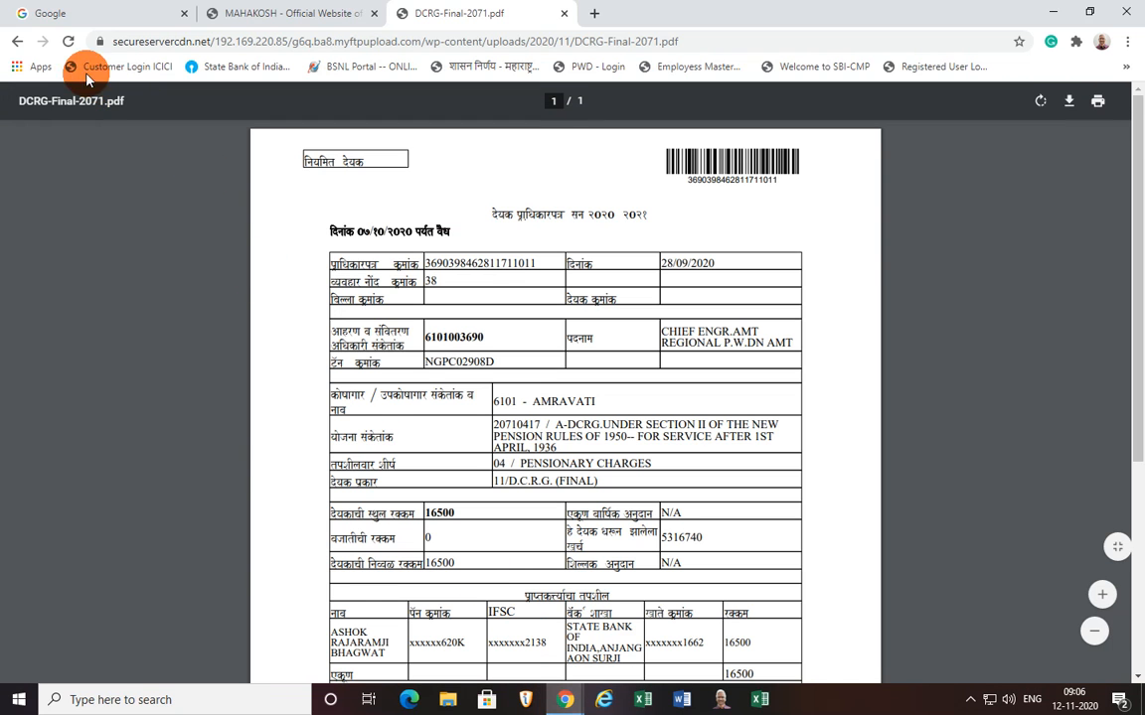
left_click(15, 43)
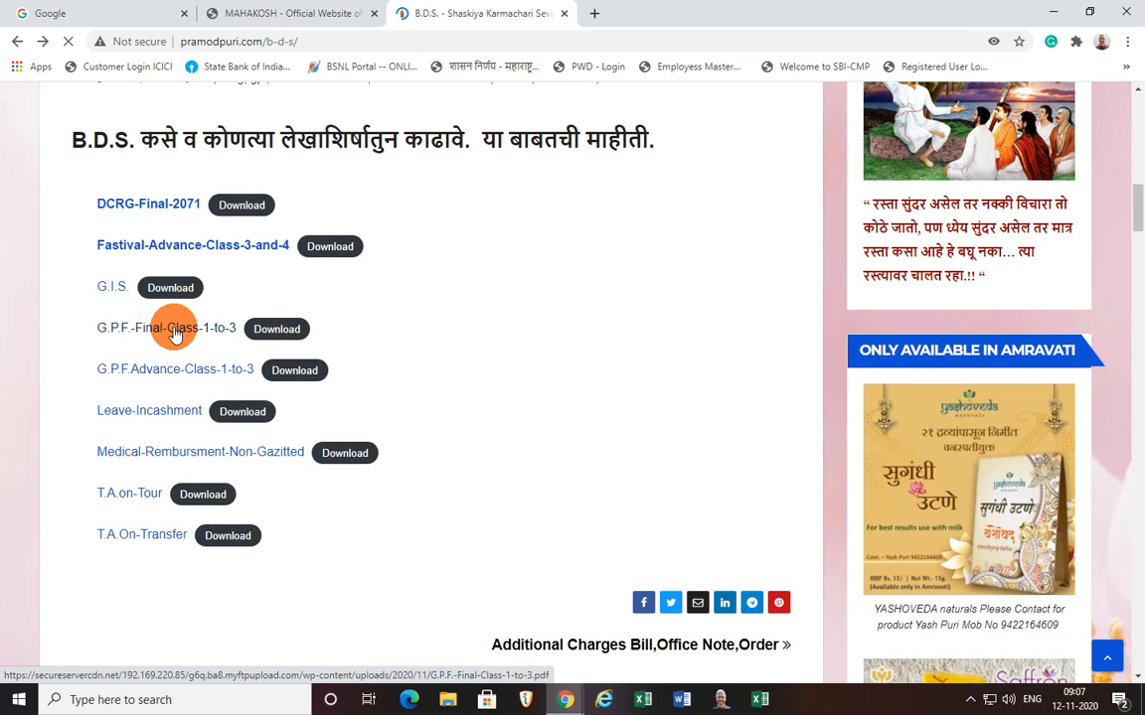
left_click(185, 330)
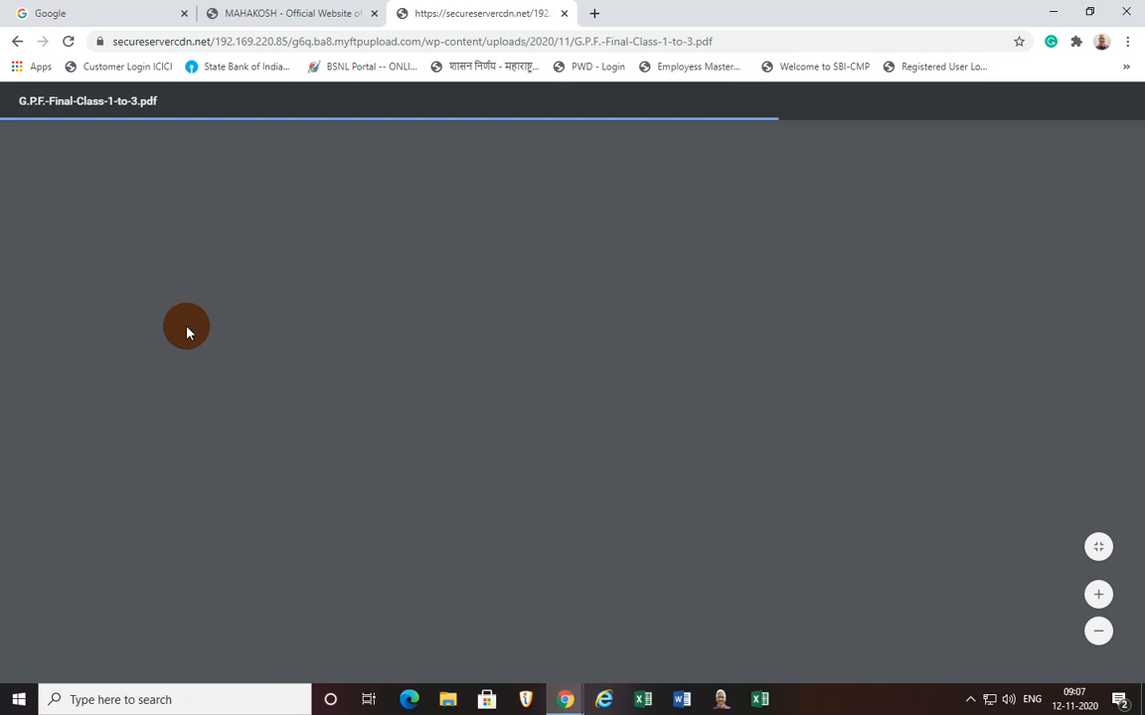
scroll(539, 452, "down", 3)
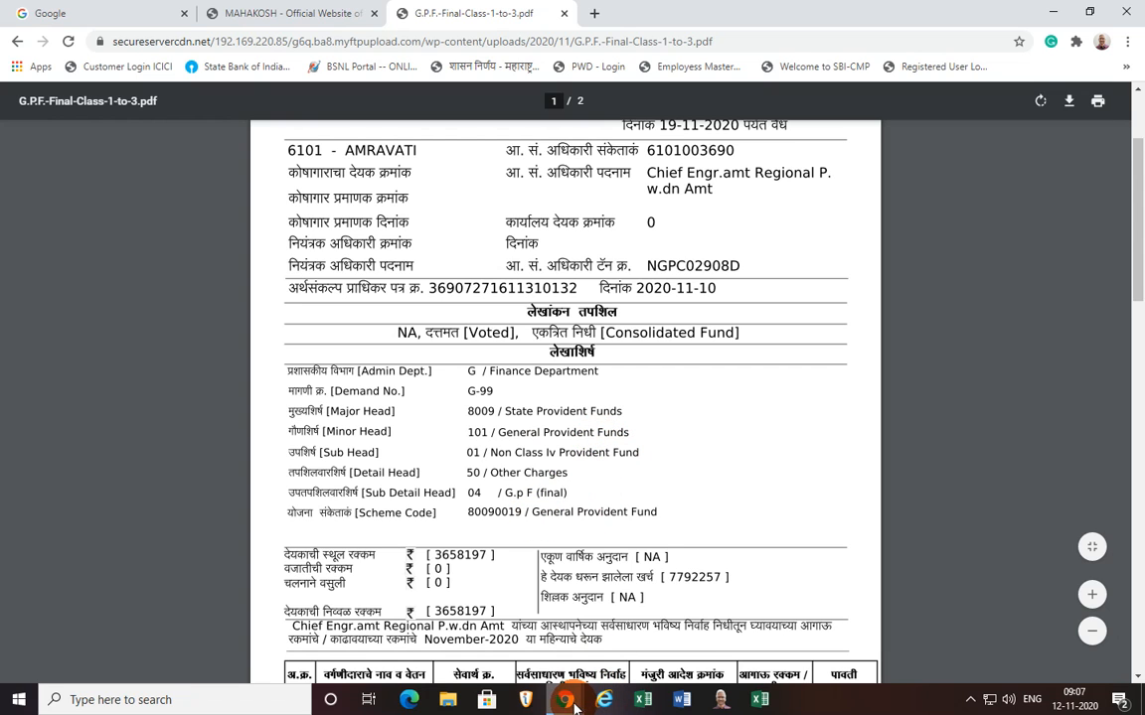
- Return to the BEAMS window and close the ISM V6 language typing program, confirming the exit
mouse_move(562, 703)
left_click(608, 636)
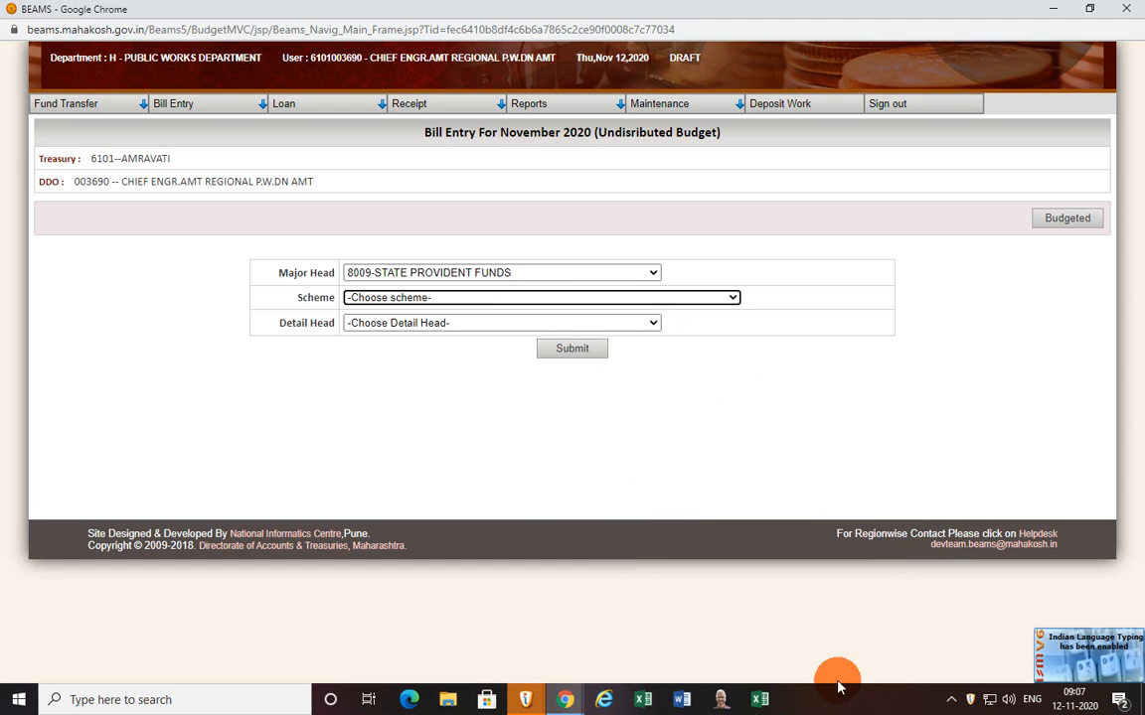
mouse_move(534, 703)
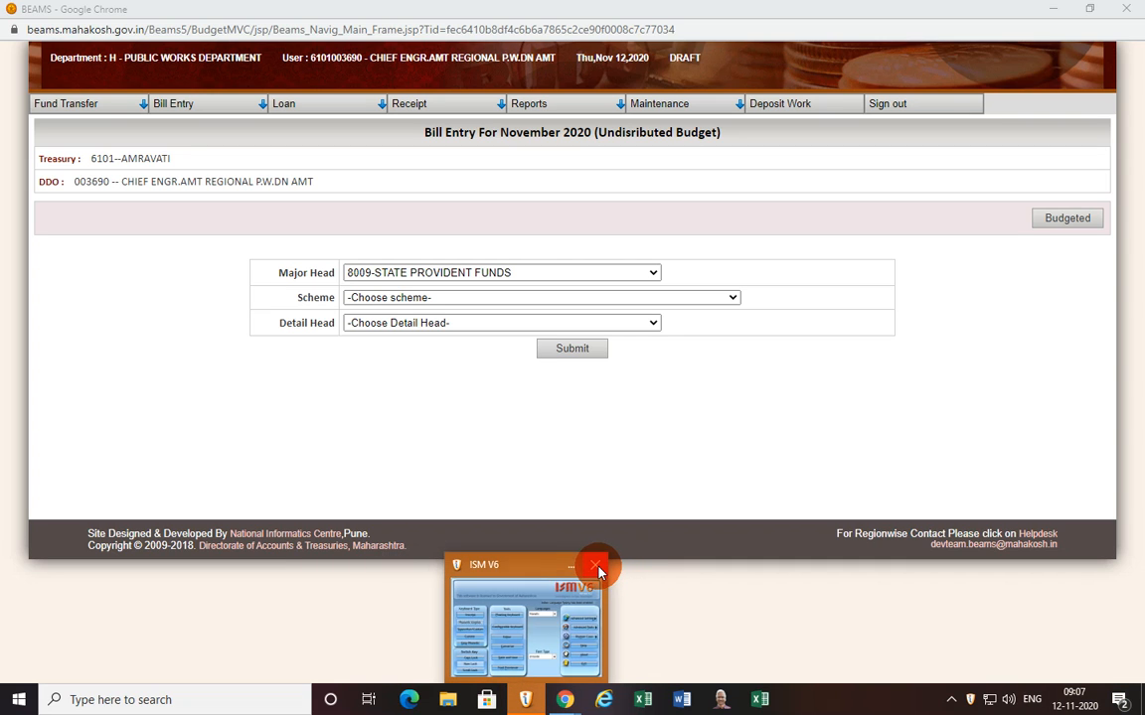
left_click(597, 566)
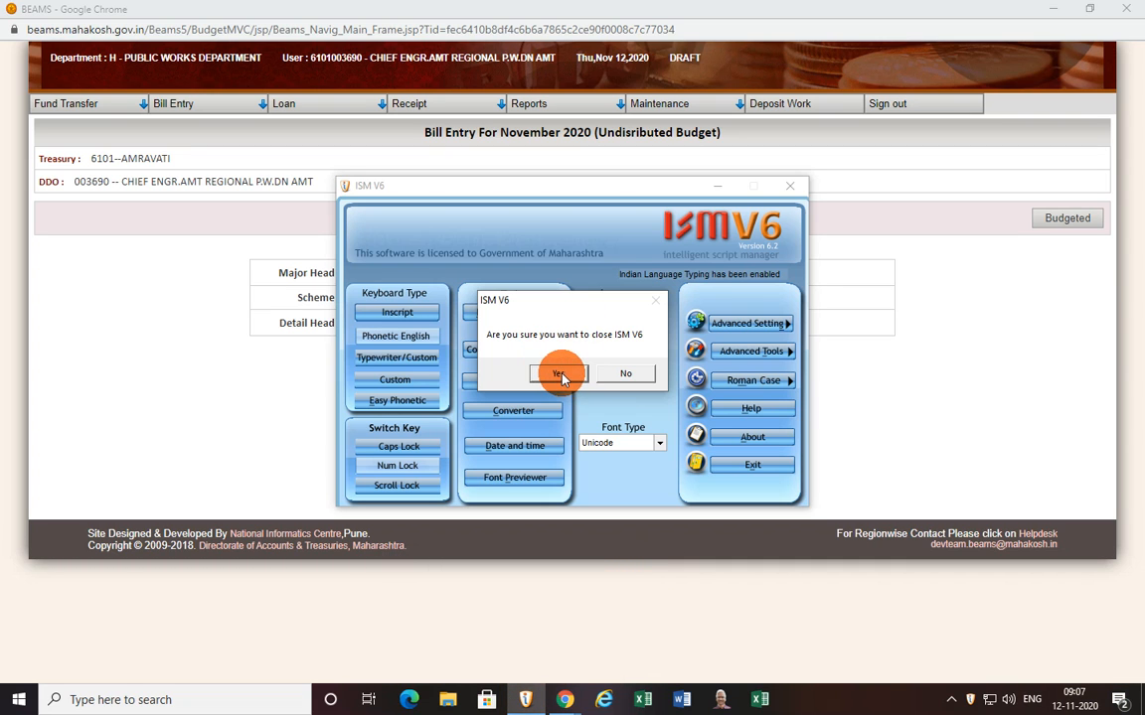
left_click(559, 375)
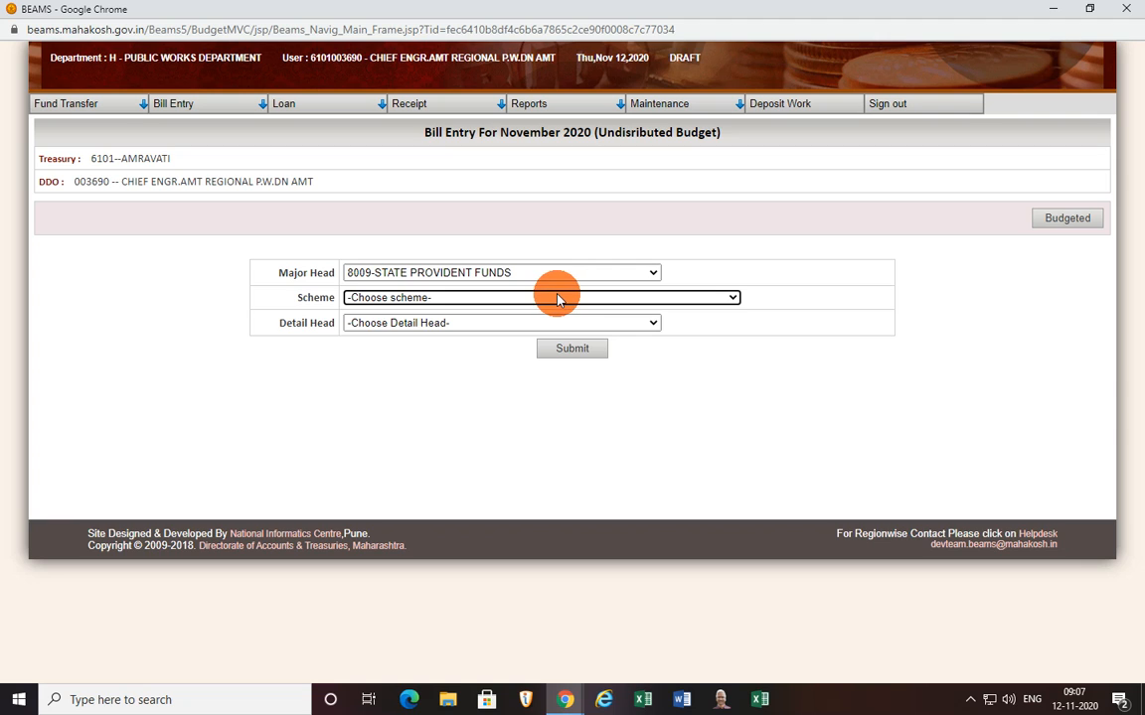
- Set the scheme to 80090019-General Provident Fund and the detail head to 50-Other Charges
left_click(559, 298)
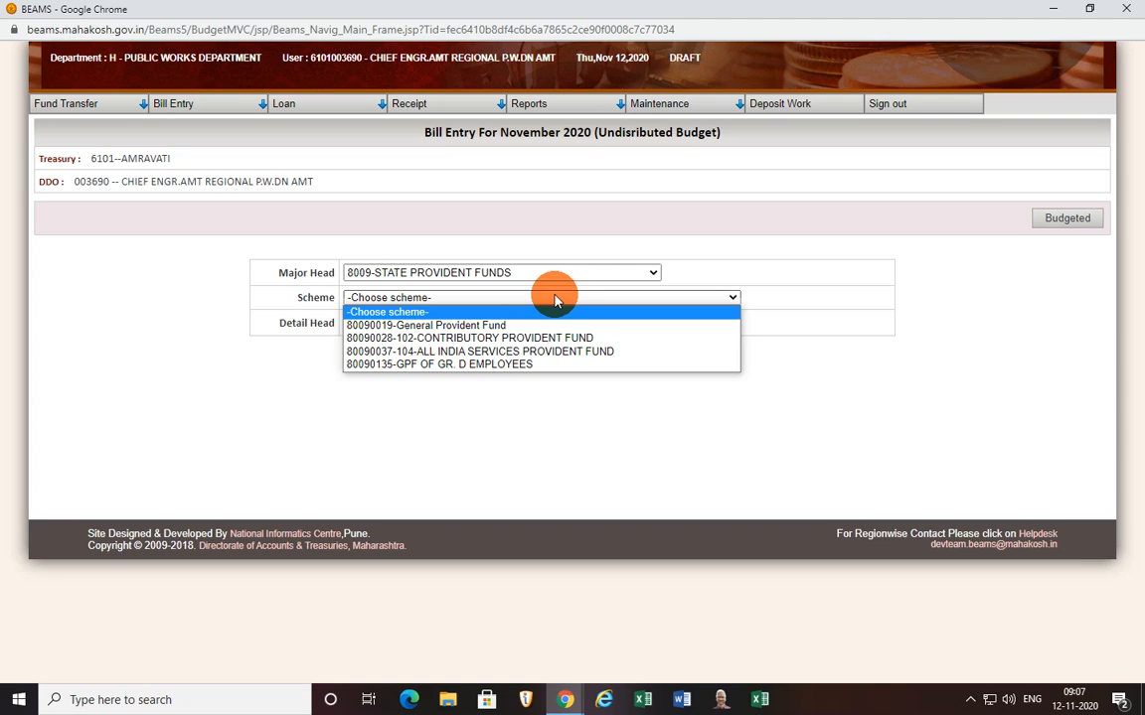
left_click(450, 324)
left_click(455, 325)
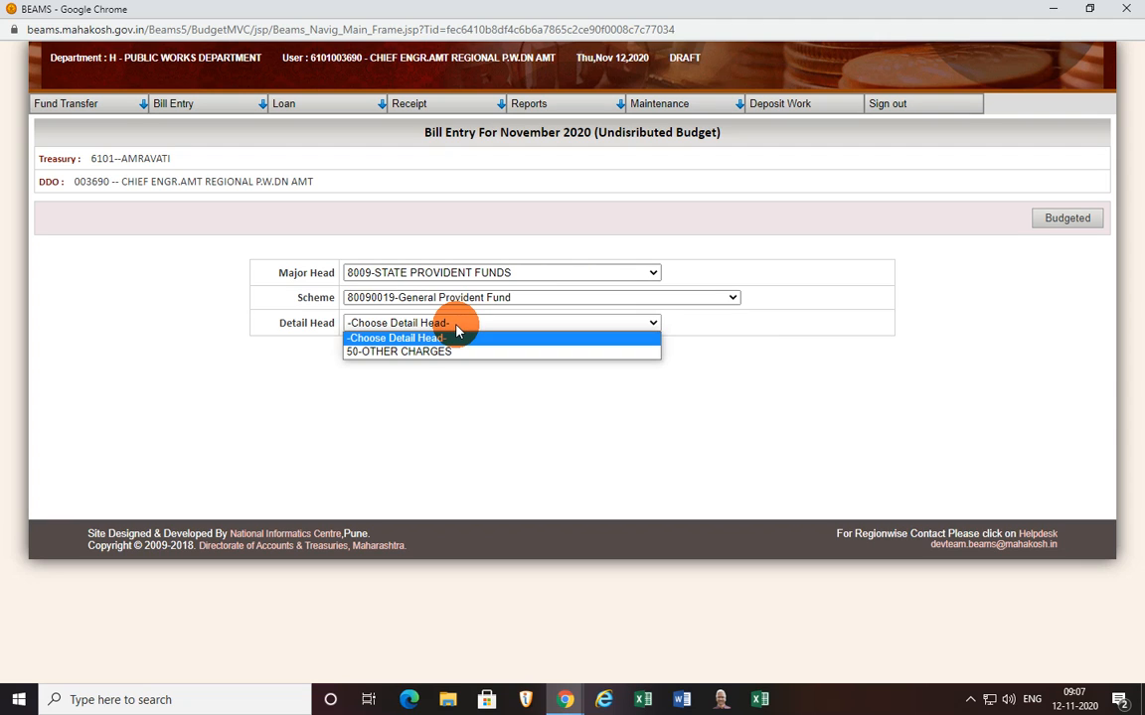
left_click(422, 352)
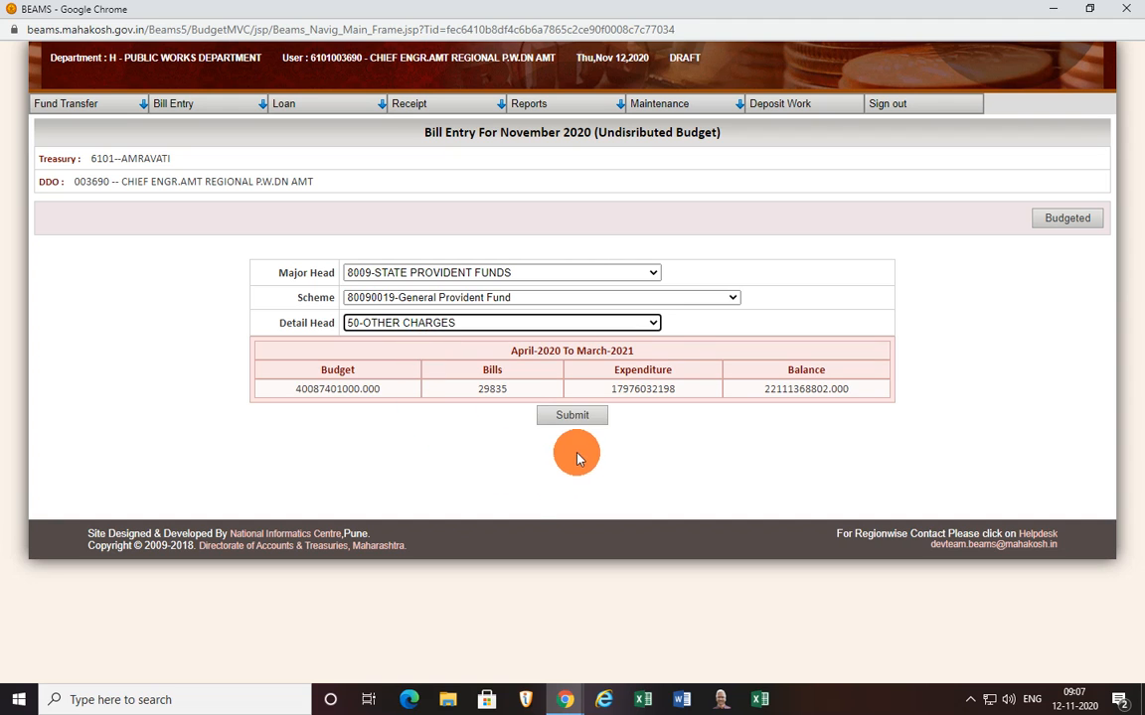
- Submit the selected General Provident Fund heads, then set the bill type to 03 - G.p.f.(advances) and the form ID to MTR52
left_click(574, 417)
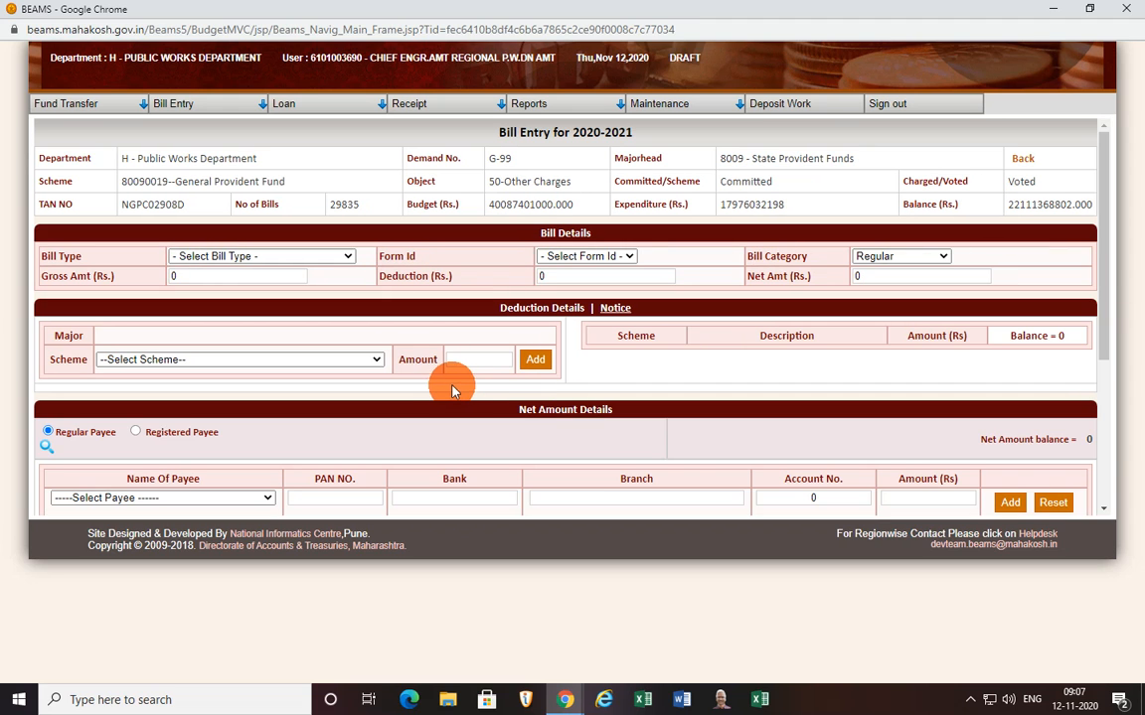
left_click(348, 256)
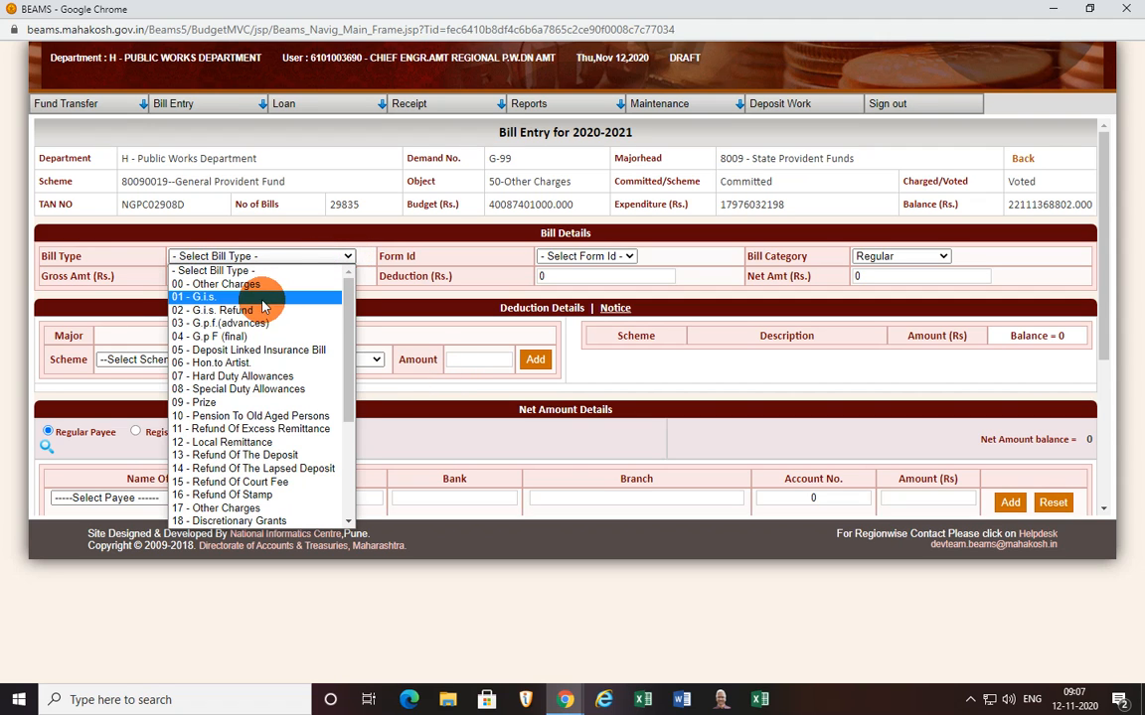
scroll(238, 449, "down", 4)
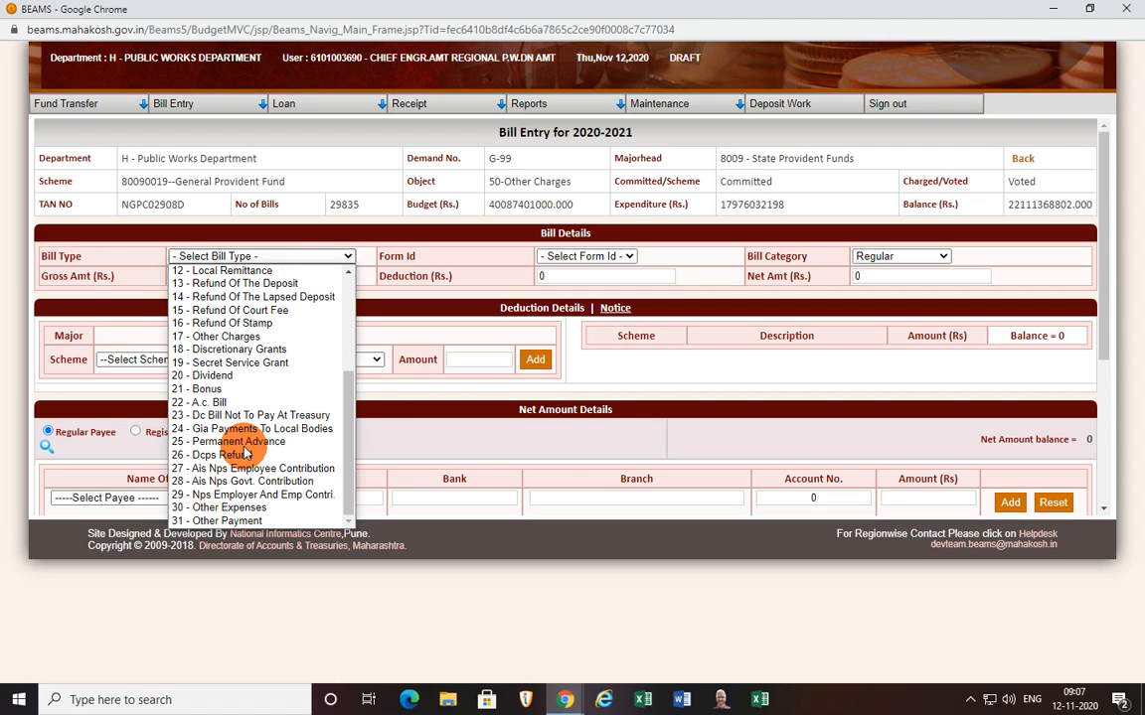
scroll(242, 439, "up", 4)
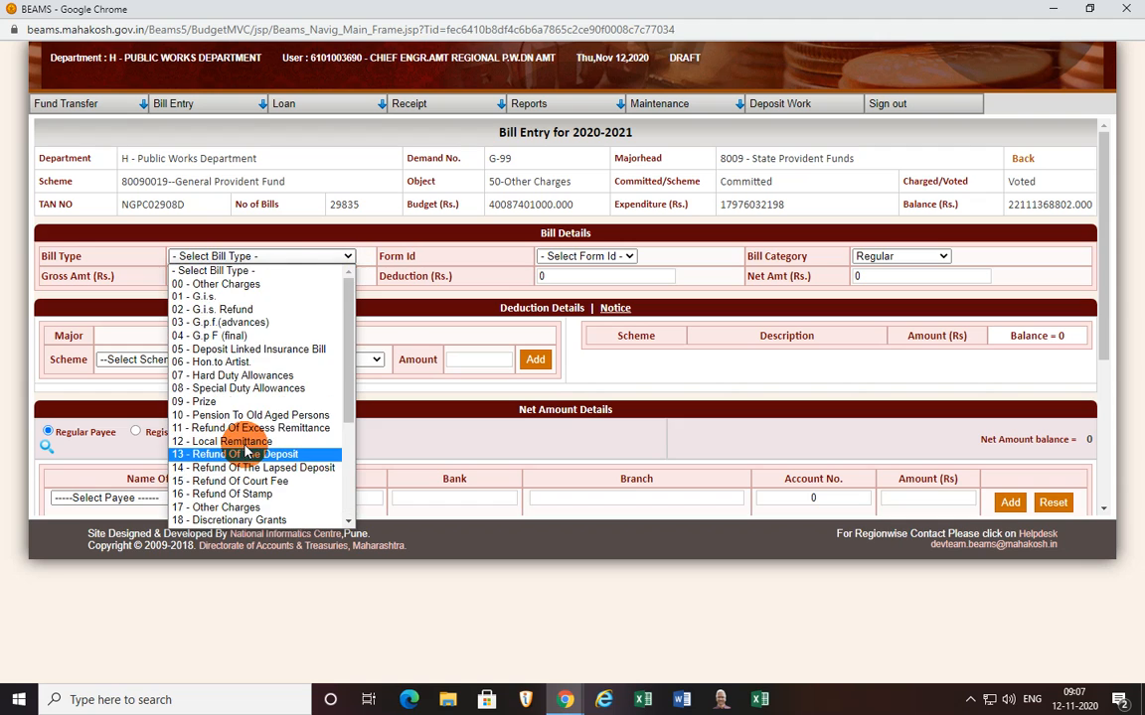
left_click(287, 324)
left_click(639, 256)
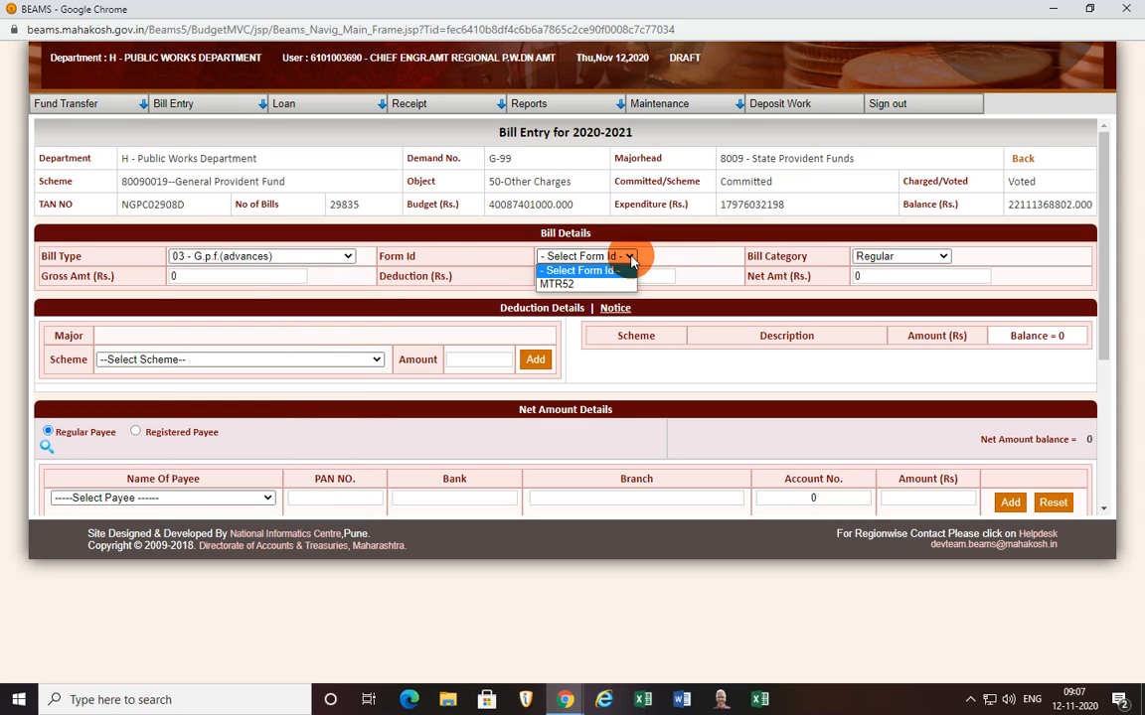
left_click(572, 287)
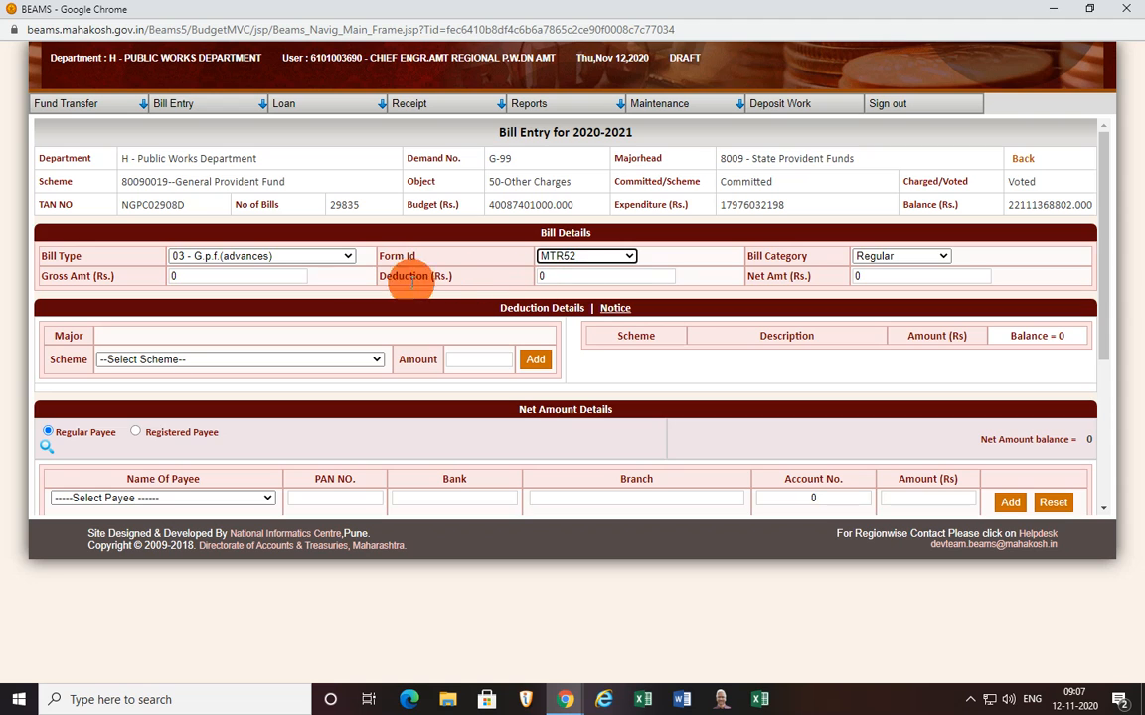
- Set the bill type to 04 - G.p F (final) with form ID MTR52, and review the deduction and payee sections
left_click(342, 256)
left_click(303, 336)
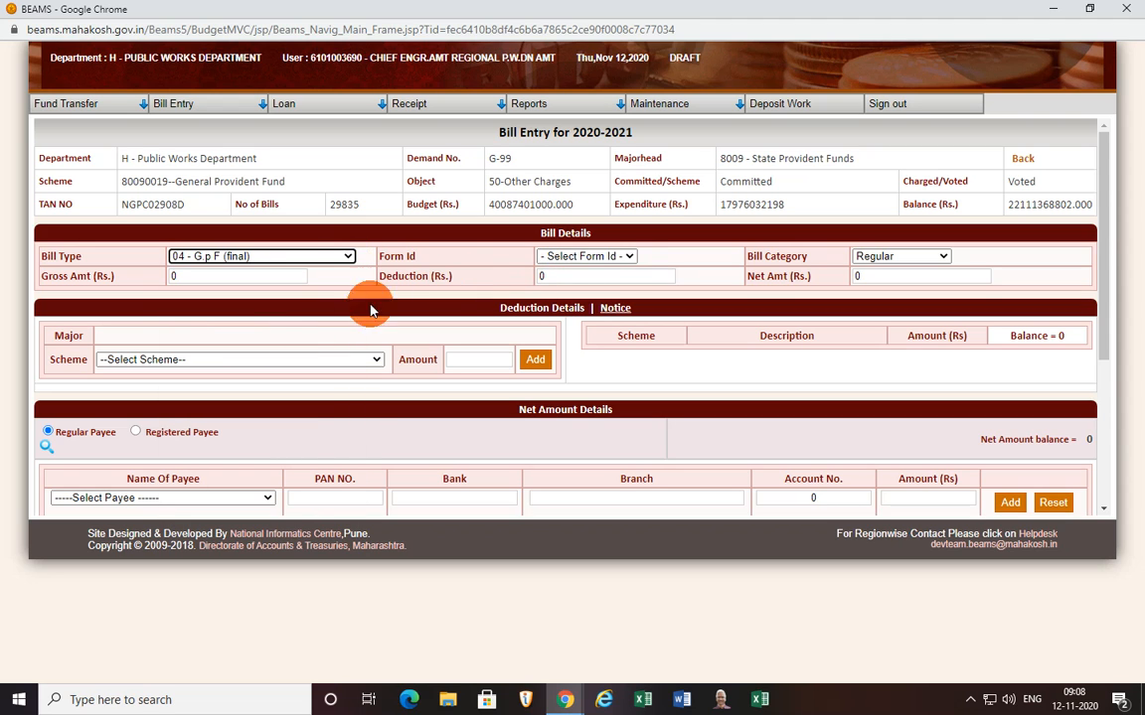
left_click(628, 257)
left_click(585, 285)
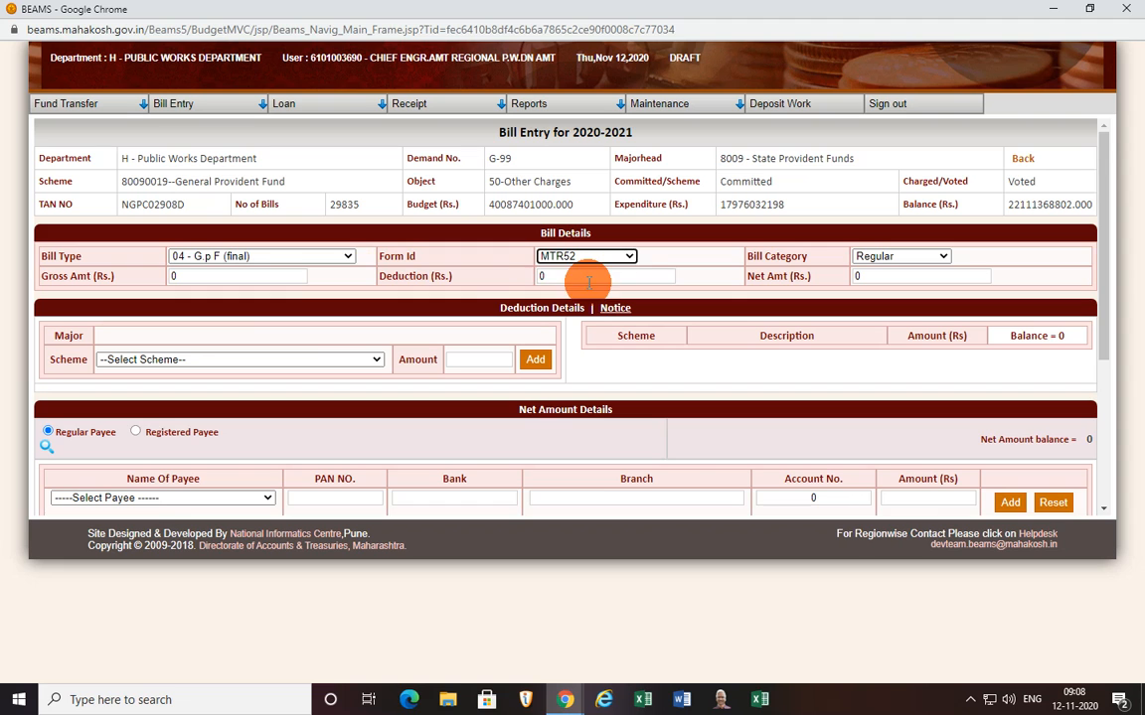
scroll(350, 340, "down", 4)
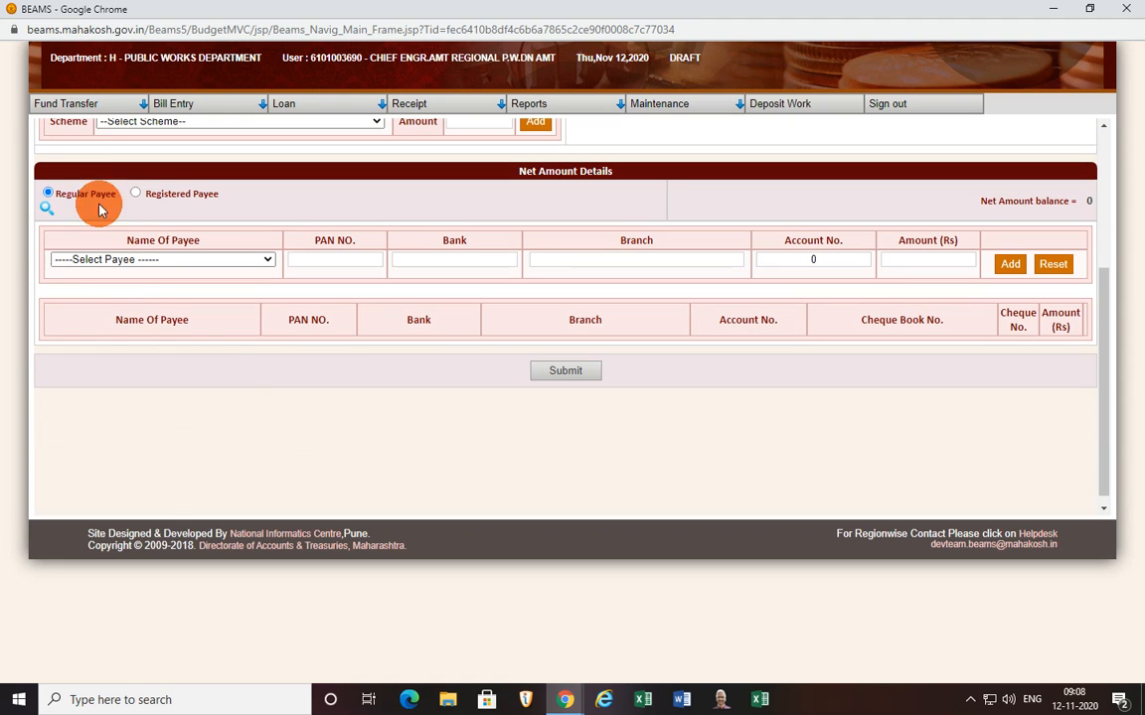
scroll(253, 308, "up", 4)
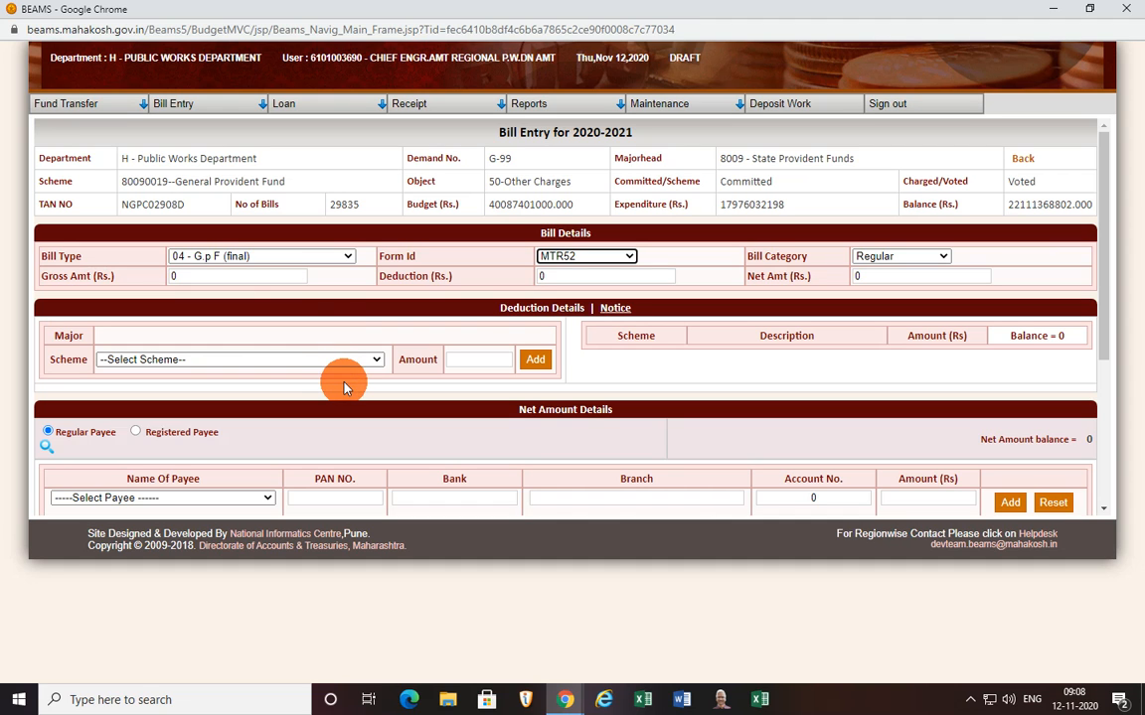
scroll(345, 384, "down", 5)
scroll(358, 392, "up", 5)
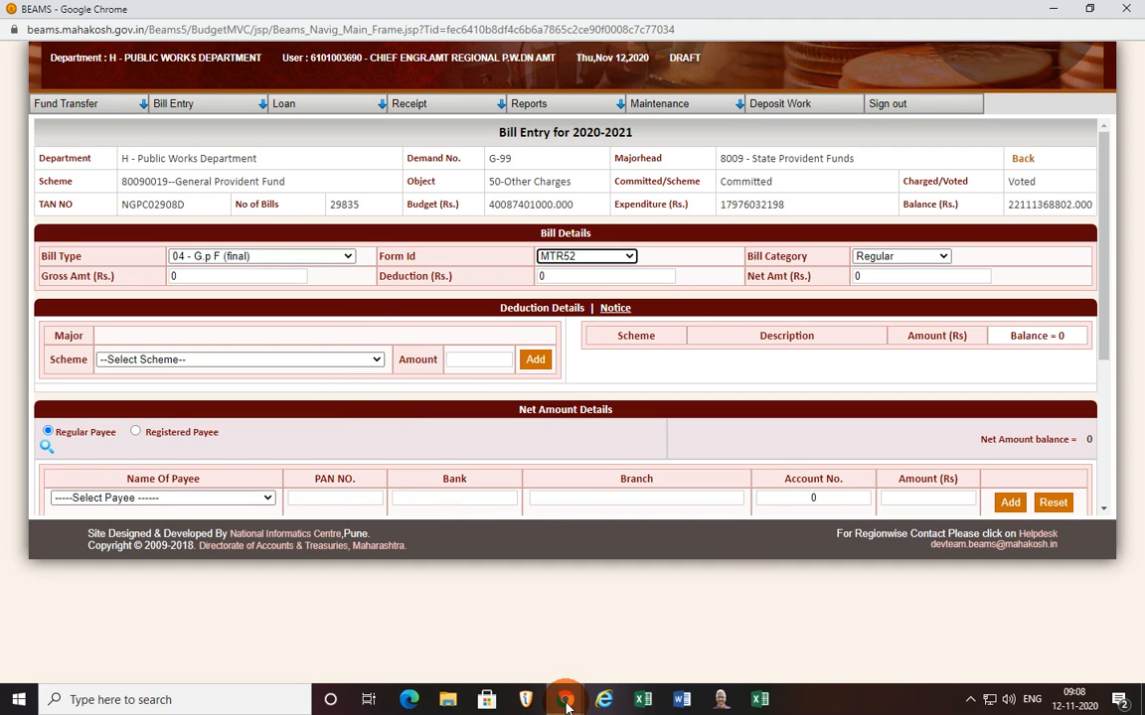
- Switch to the G.P.F. final sample, go back to the B.D.S. page and open the Leave-Incashment document in a new tab
mouse_move(565, 703)
left_click(477, 621)
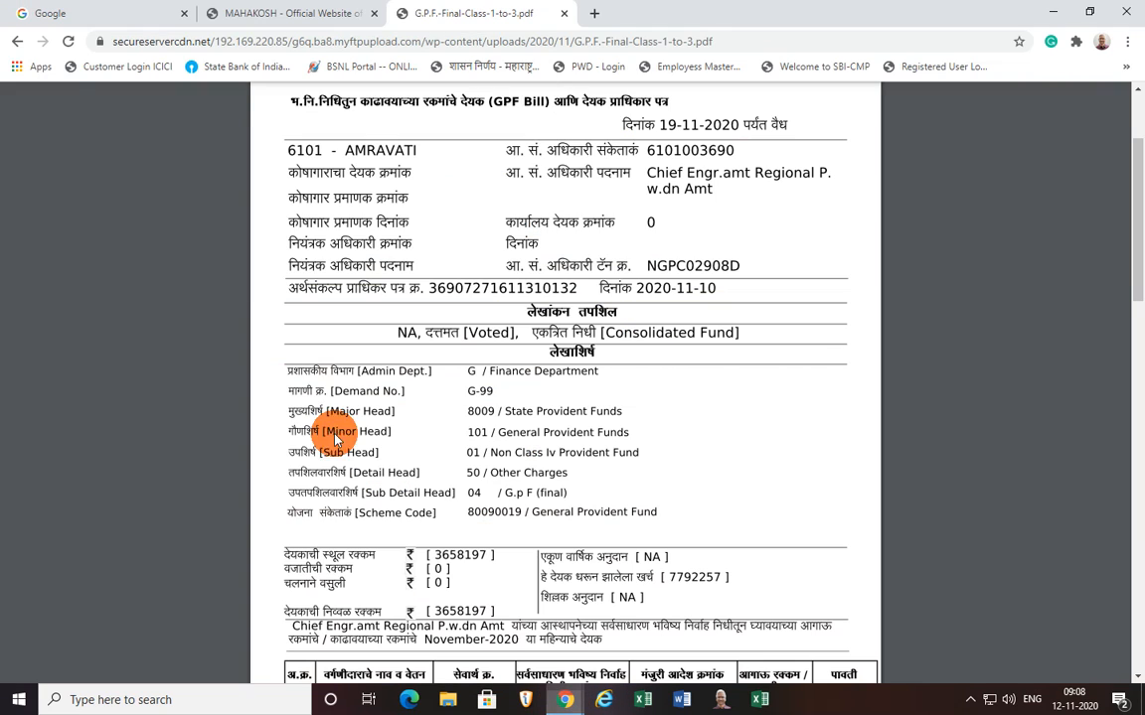
left_click(19, 45)
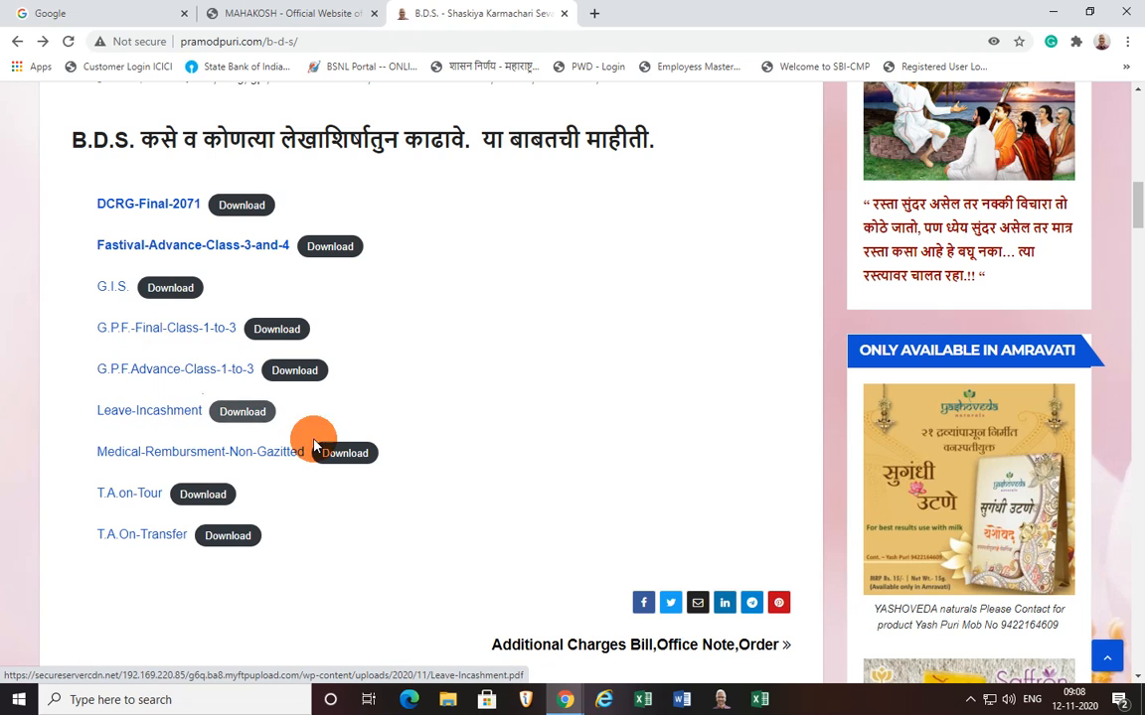
mouse_move(562, 707)
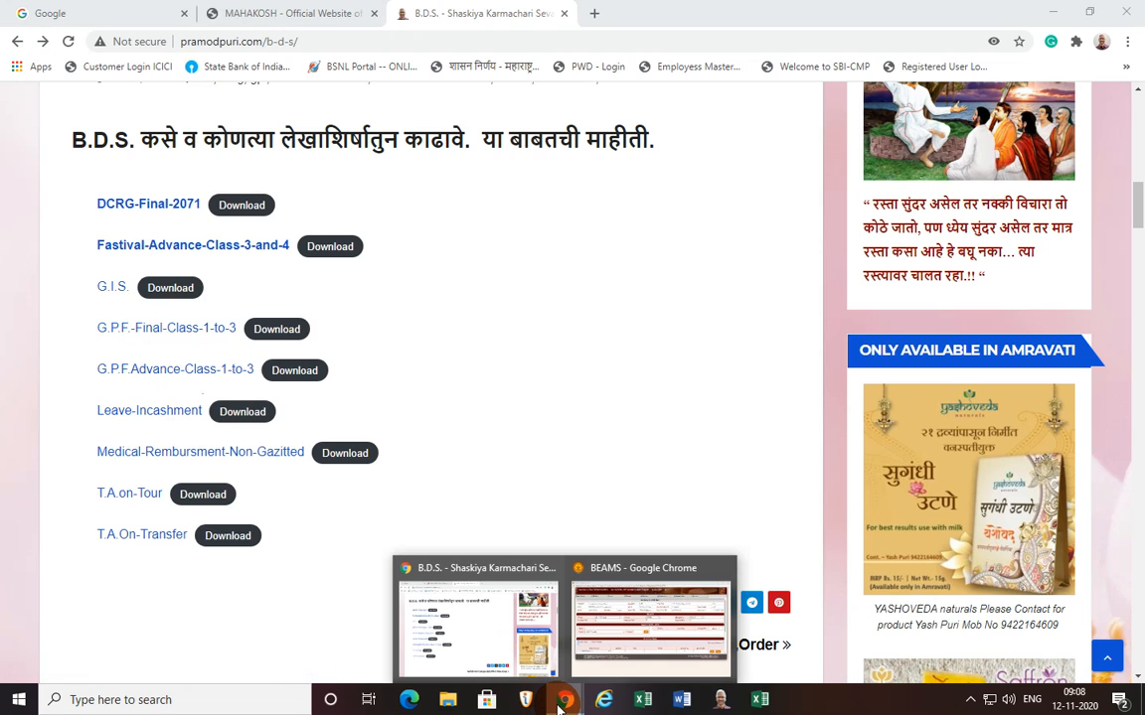
right_click(240, 413)
left_click(302, 425)
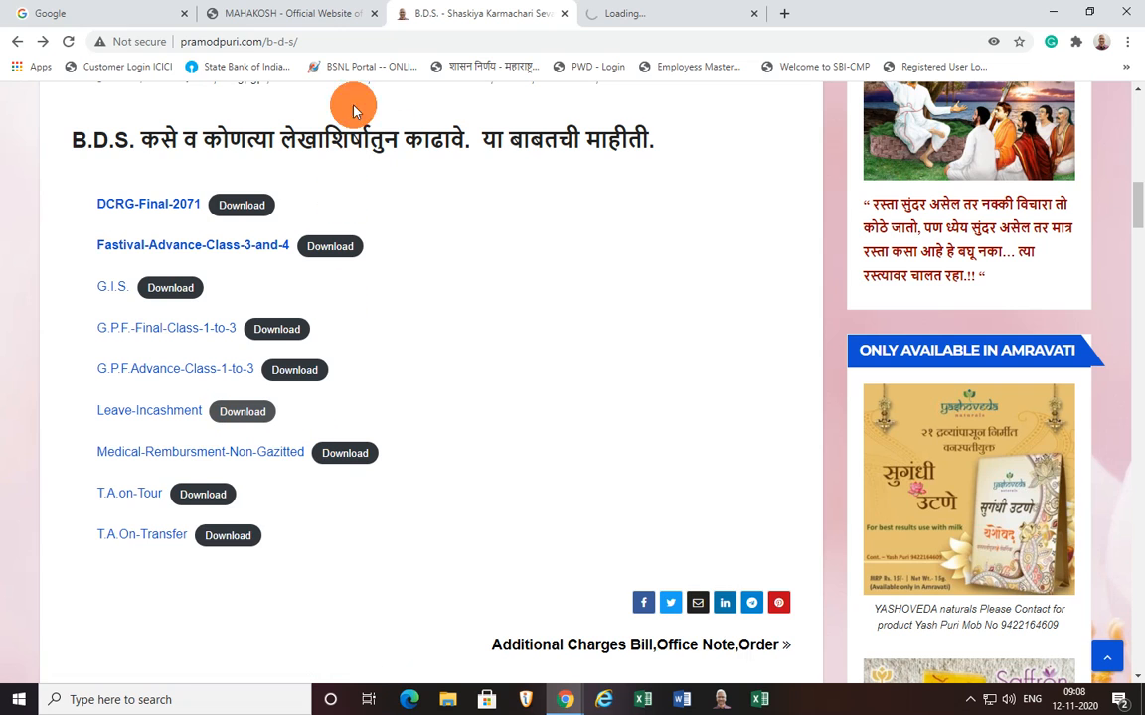
- Switch to the Leave-Incashment sample and examine its scheme code, detail head and bill type
left_click(563, 703)
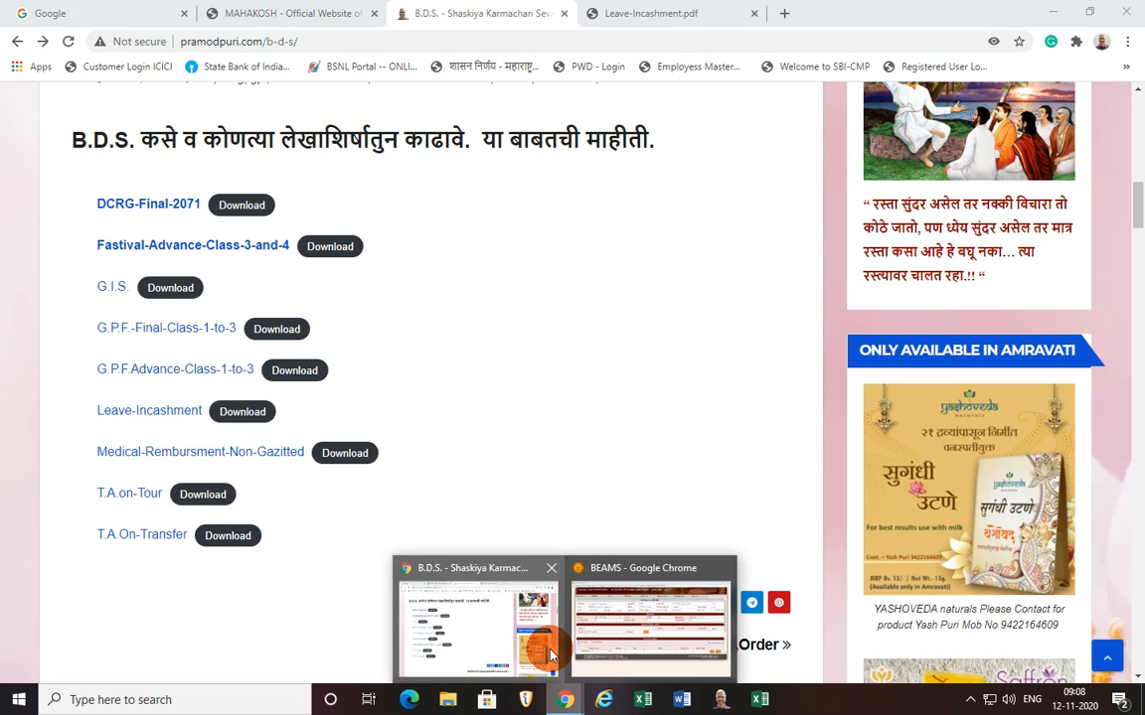
left_click(636, 630)
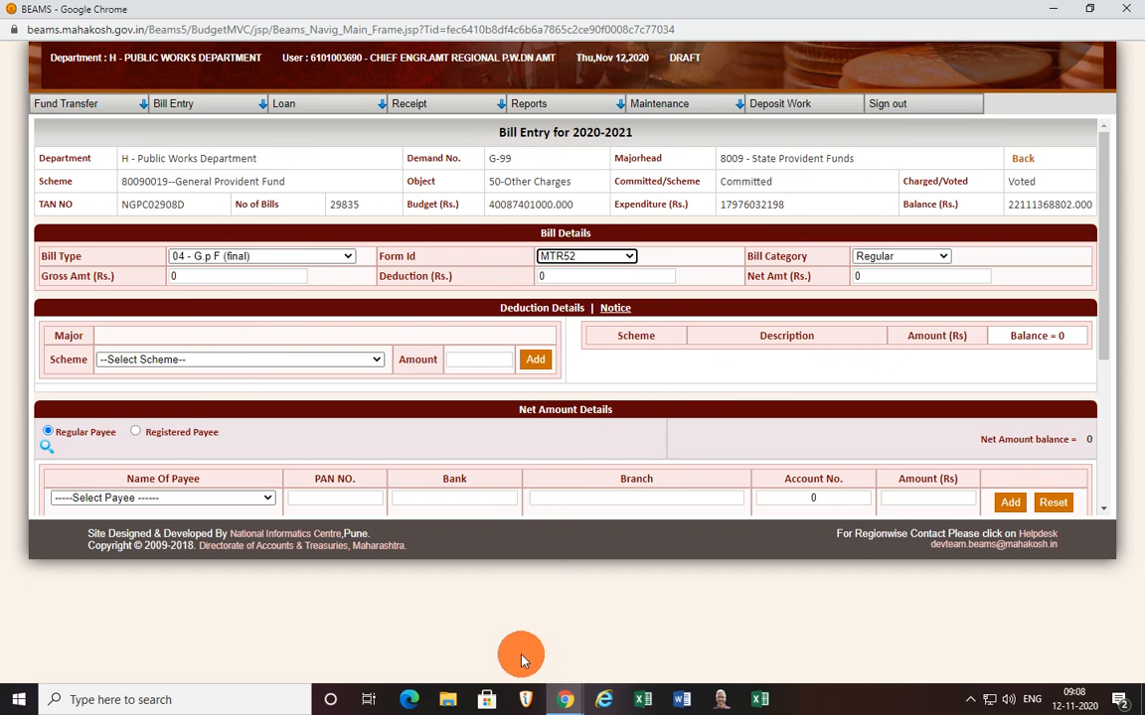
left_click(564, 699)
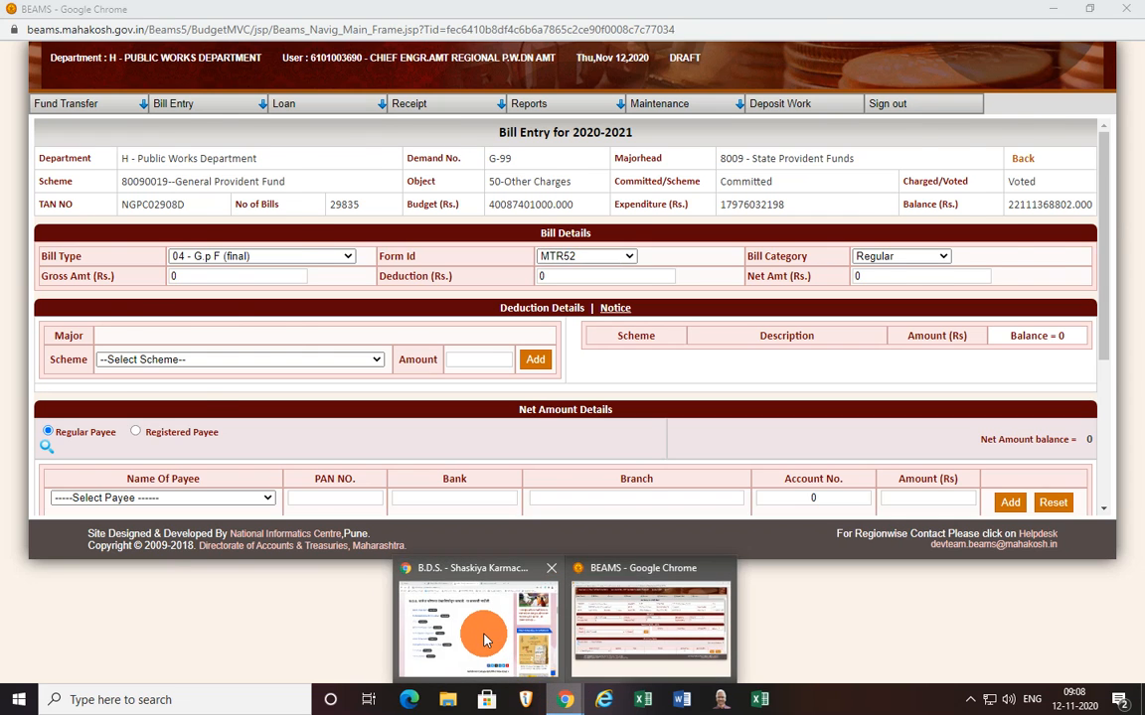
left_click(554, 651)
left_click(614, 38)
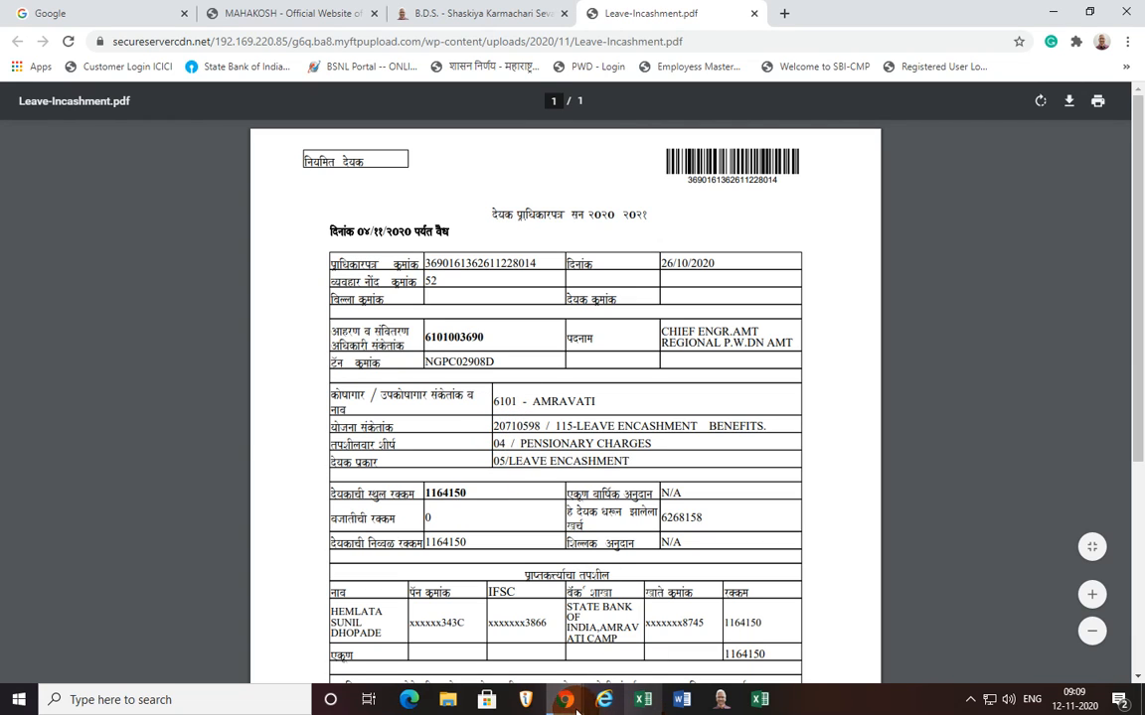
- Return to the BEAMS window, start a new undistributed-budget bill entry and display the available major heads
mouse_move(564, 700)
left_click(621, 614)
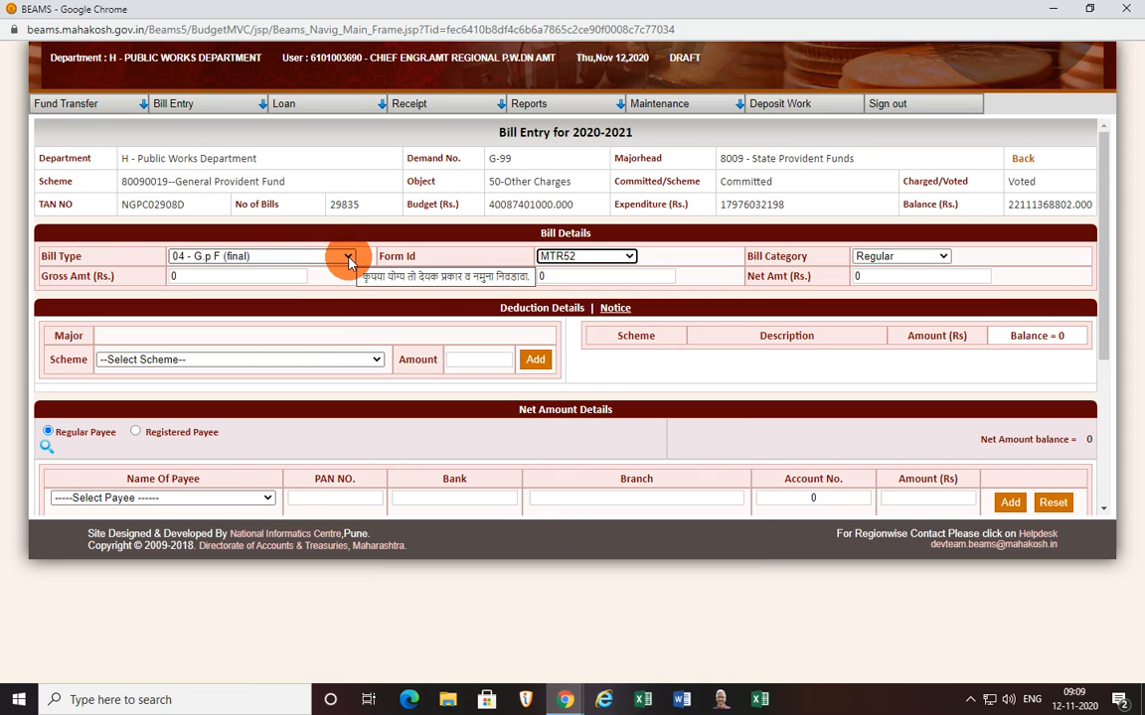
mouse_move(191, 103)
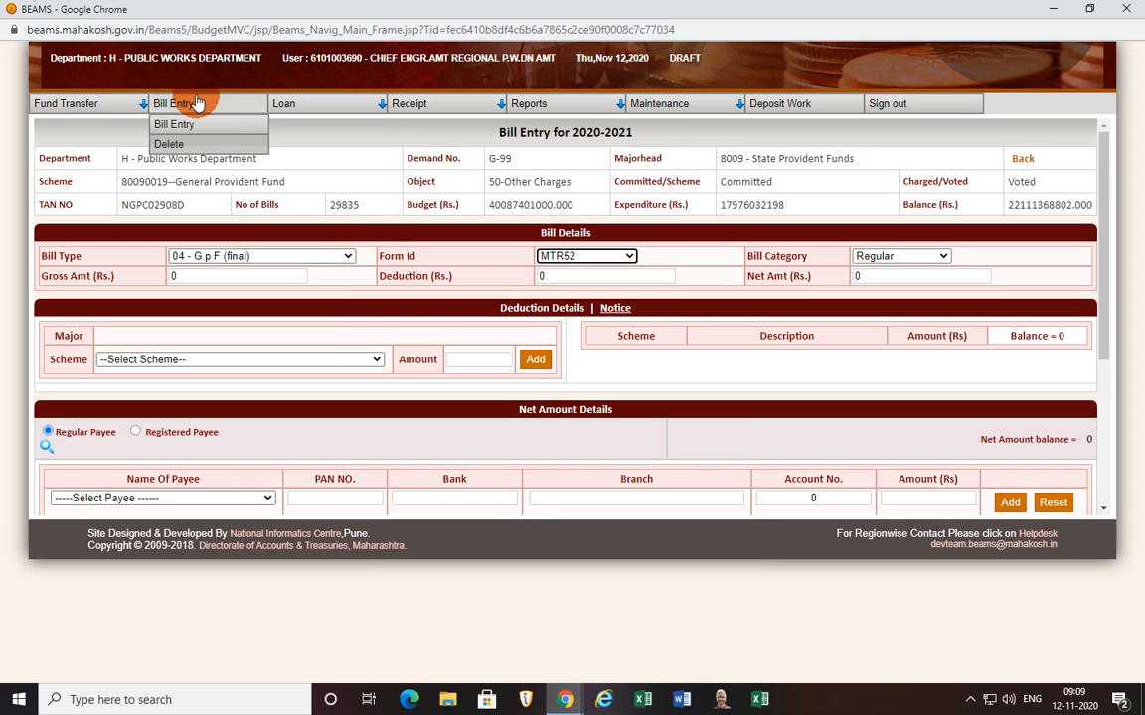
left_click(179, 127)
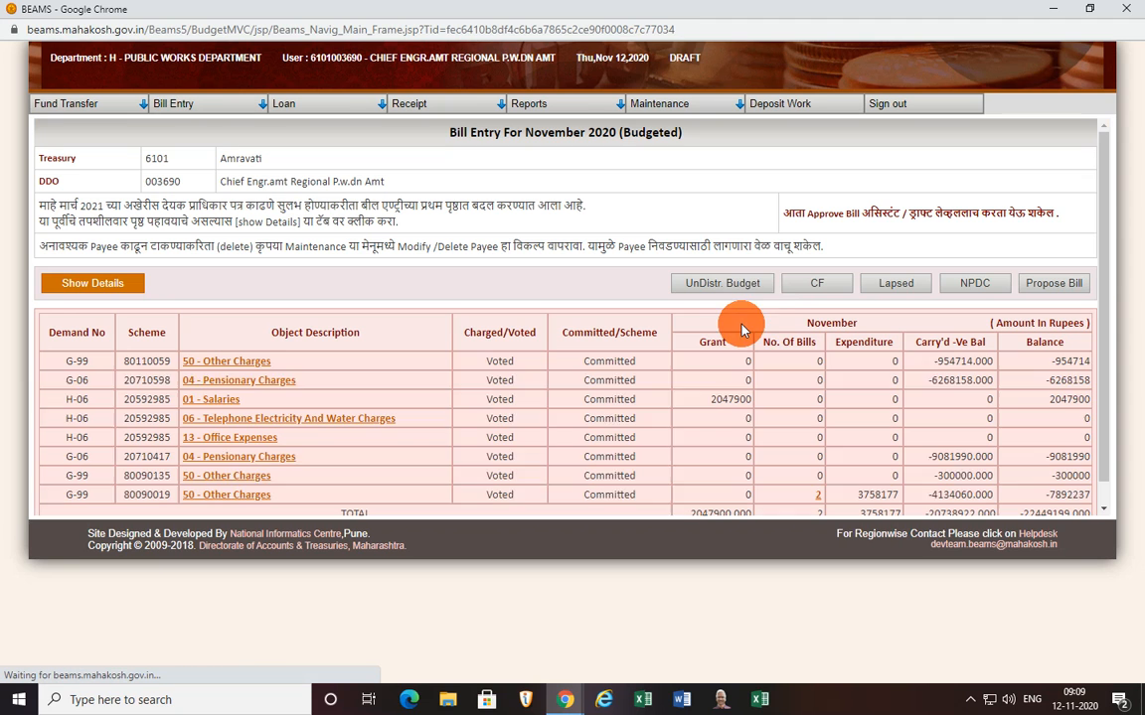
left_click(747, 287)
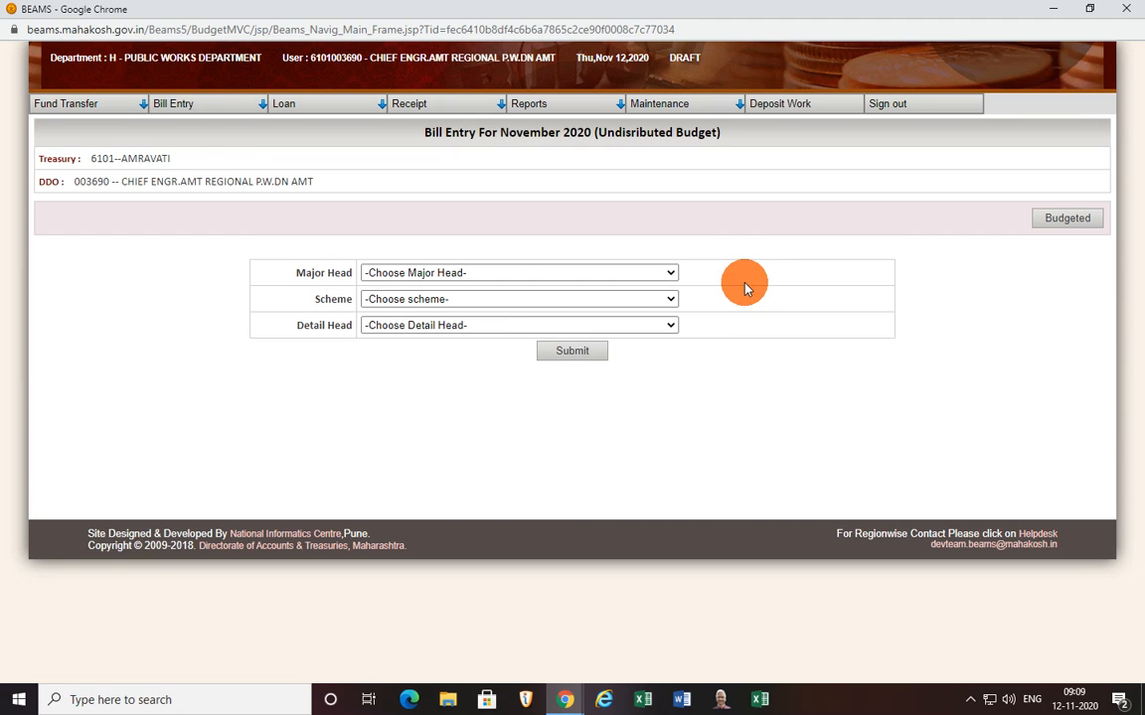
left_click(505, 275)
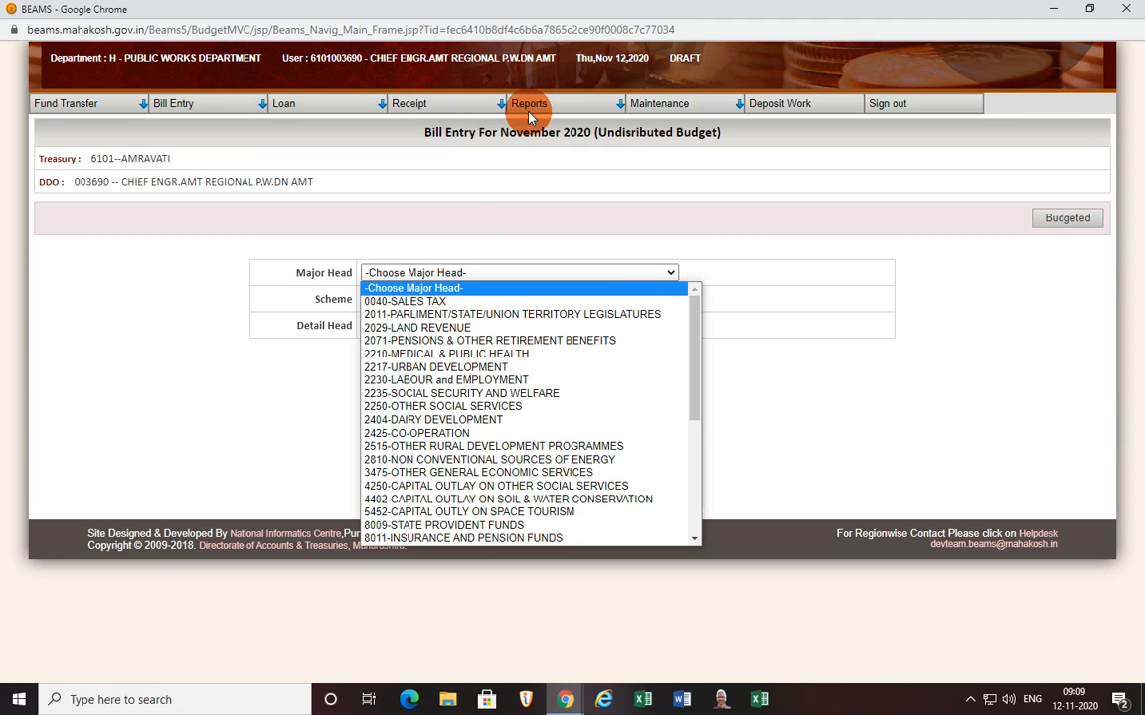
- Check the scheme code again in the Leave-Incashment sample
left_click(568, 700)
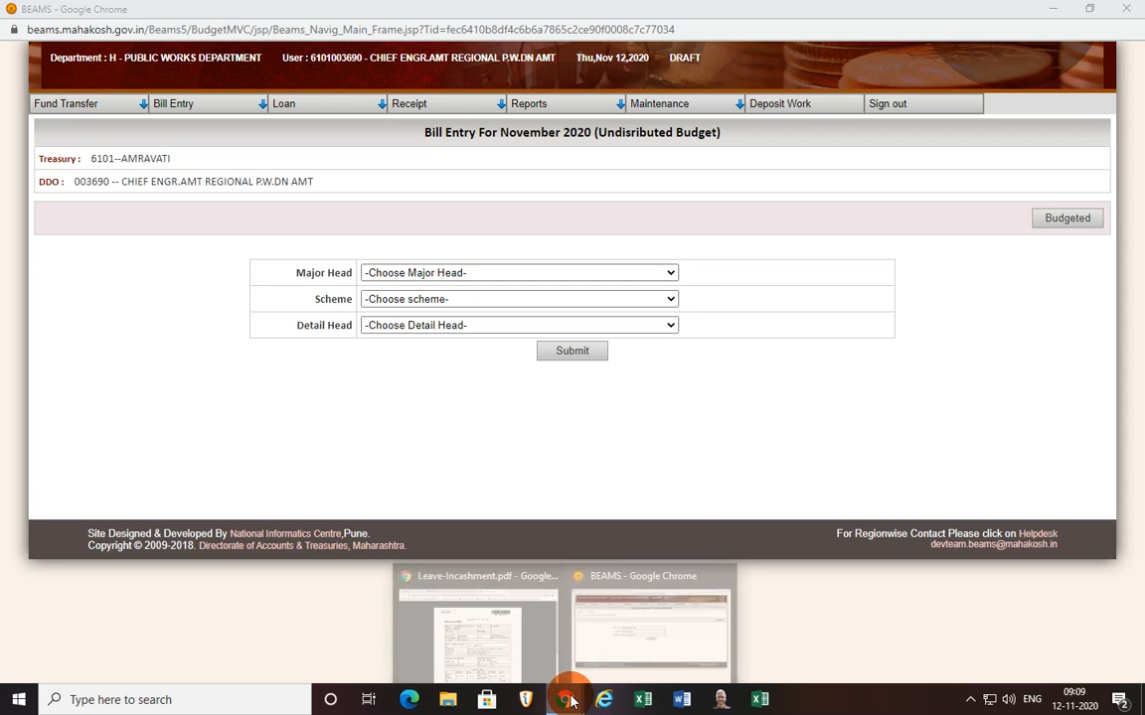
left_click(524, 641)
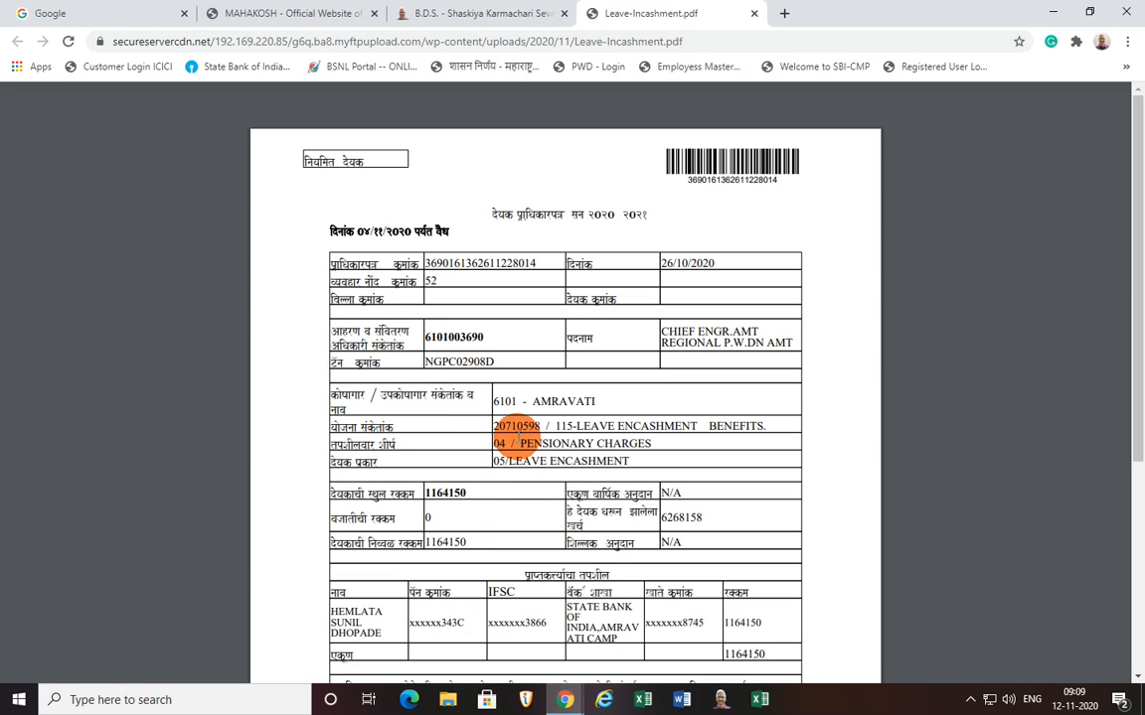
left_click(564, 699)
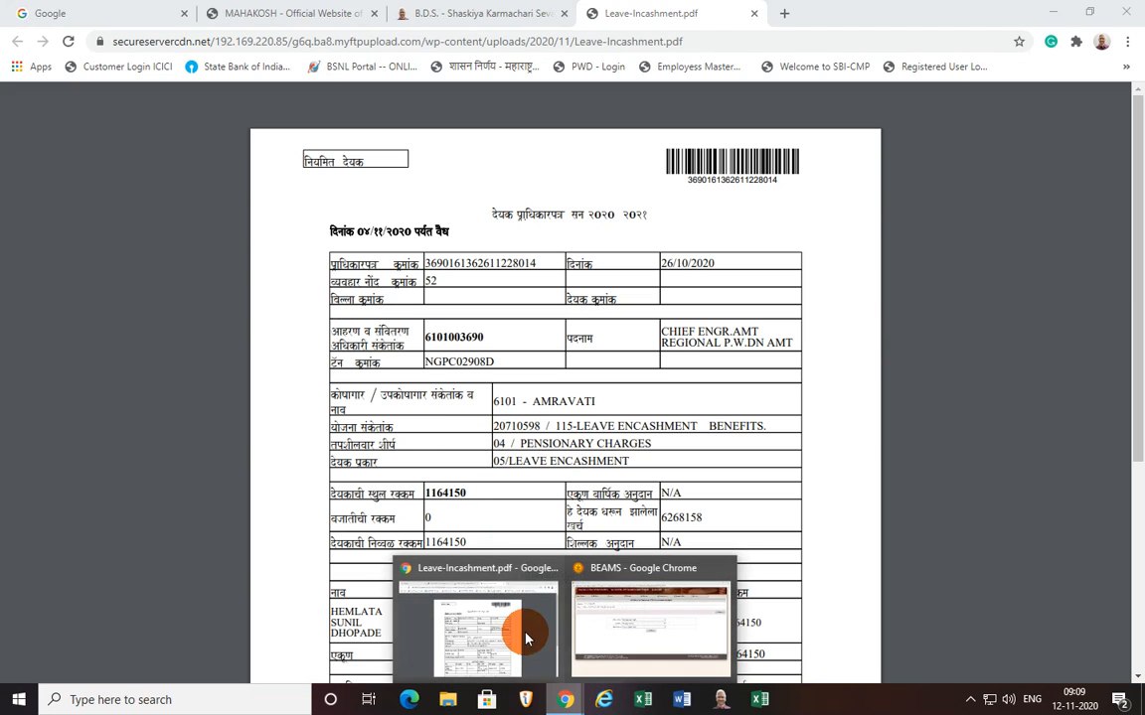
left_click(648, 621)
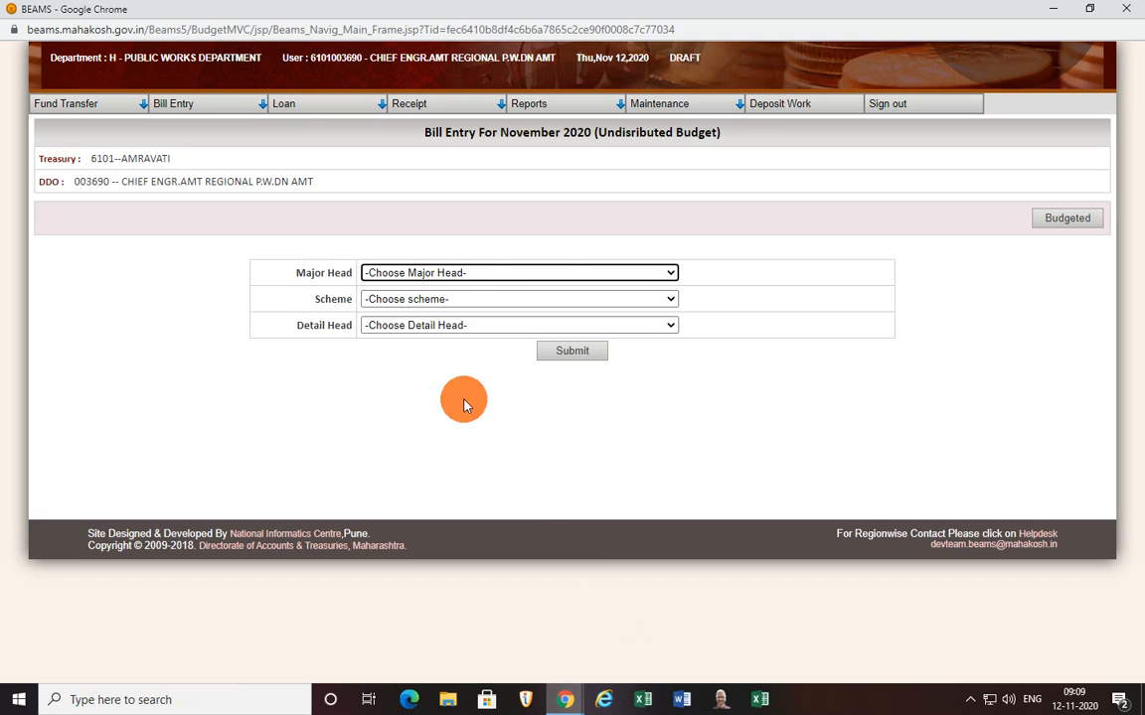
left_click(670, 274)
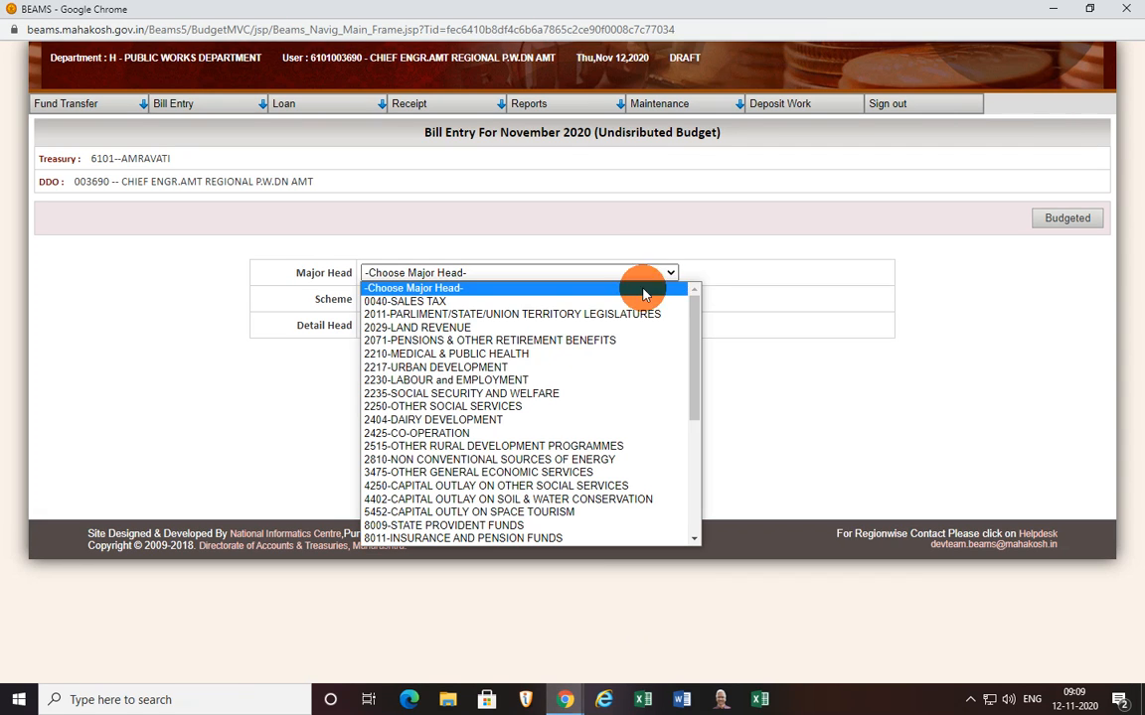
left_click(408, 339)
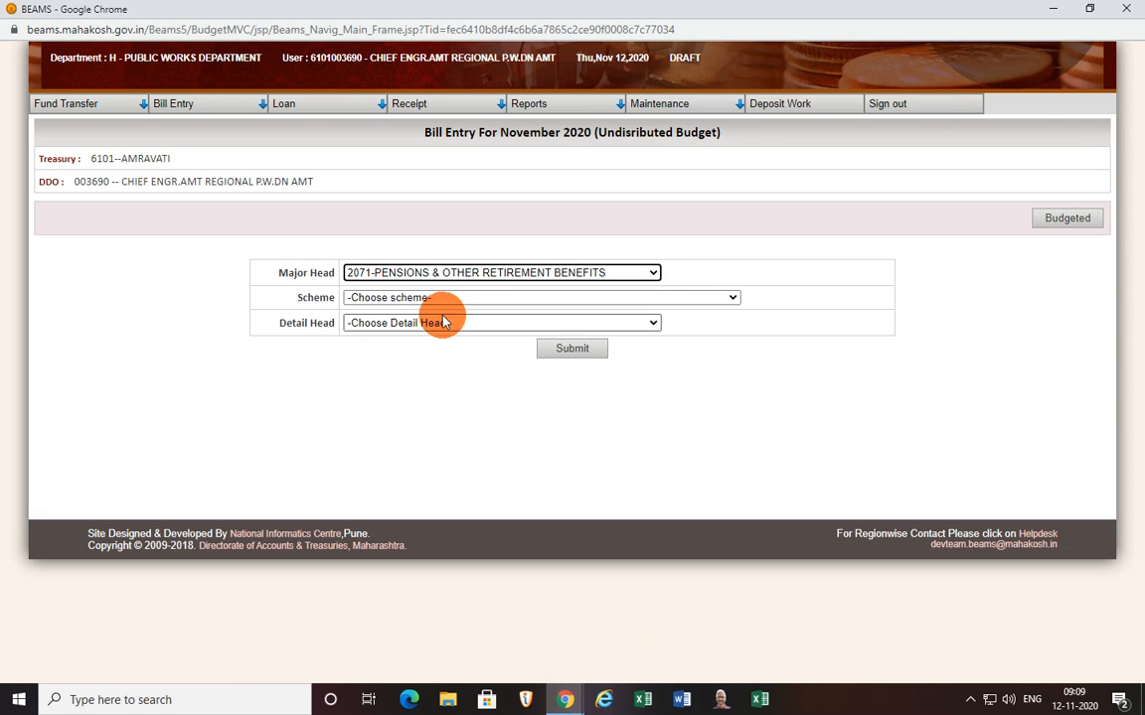
left_click(447, 299)
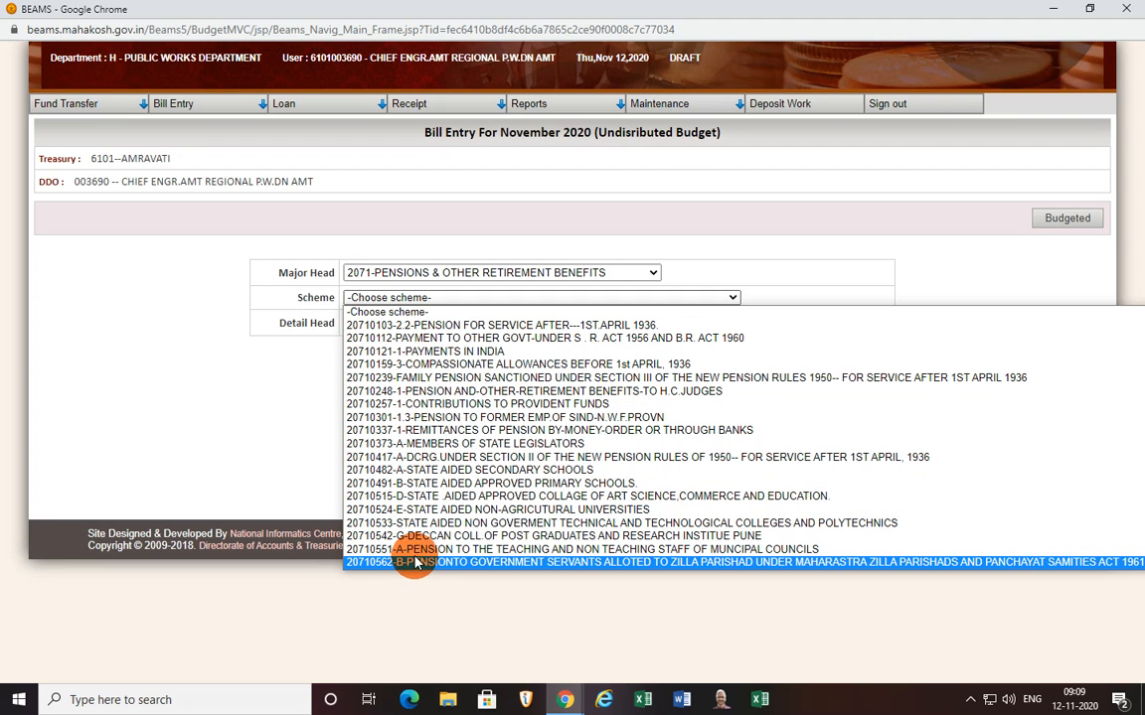
scroll(418, 556, "down", 3)
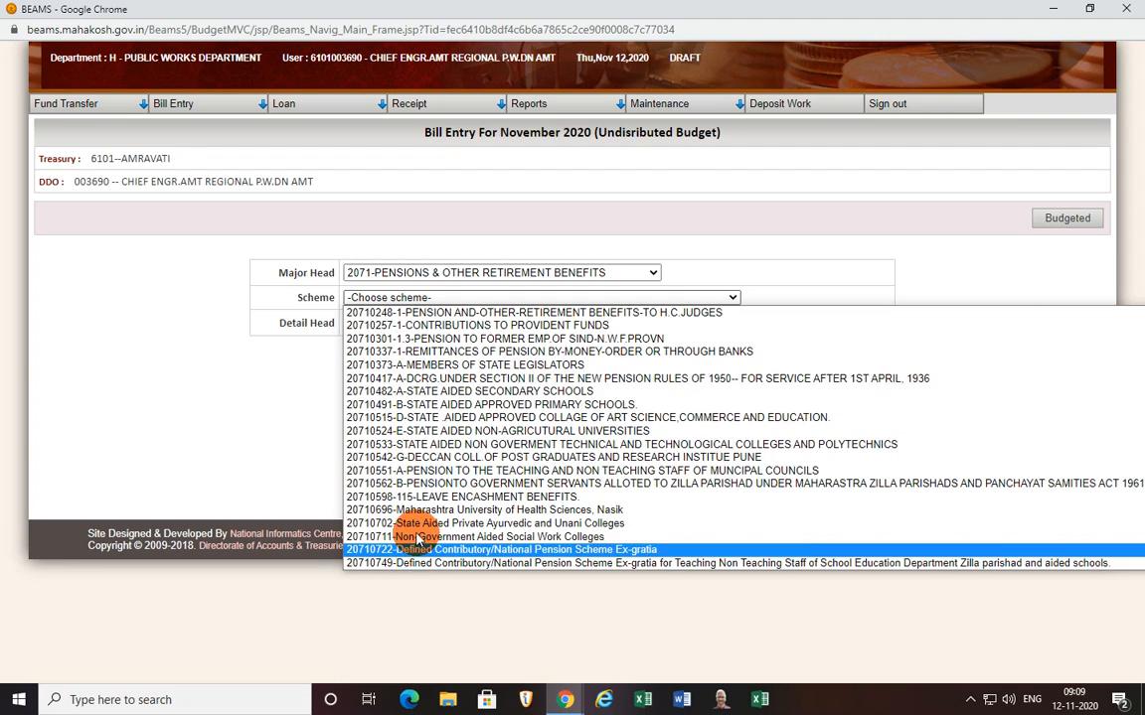
left_click(569, 499)
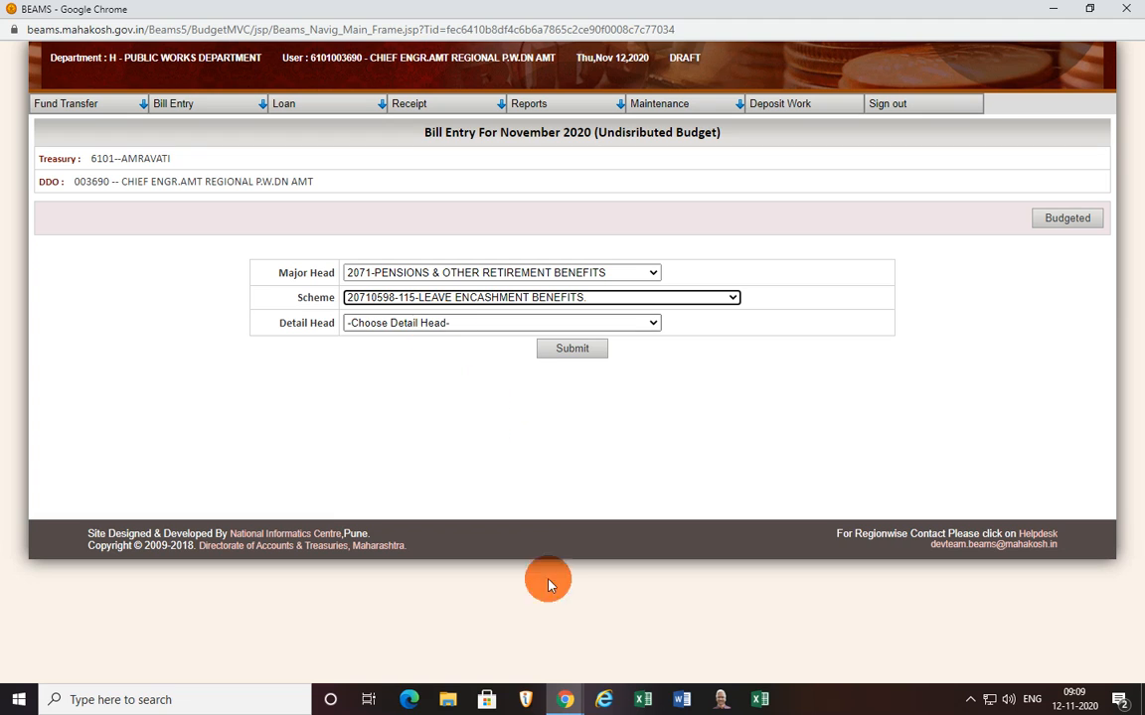
- Check the detail head in the Leave-Incashment sample, set the BEAMS detail head to 04-Pensionary Charges and submit the entry
mouse_move(564, 700)
left_click(486, 636)
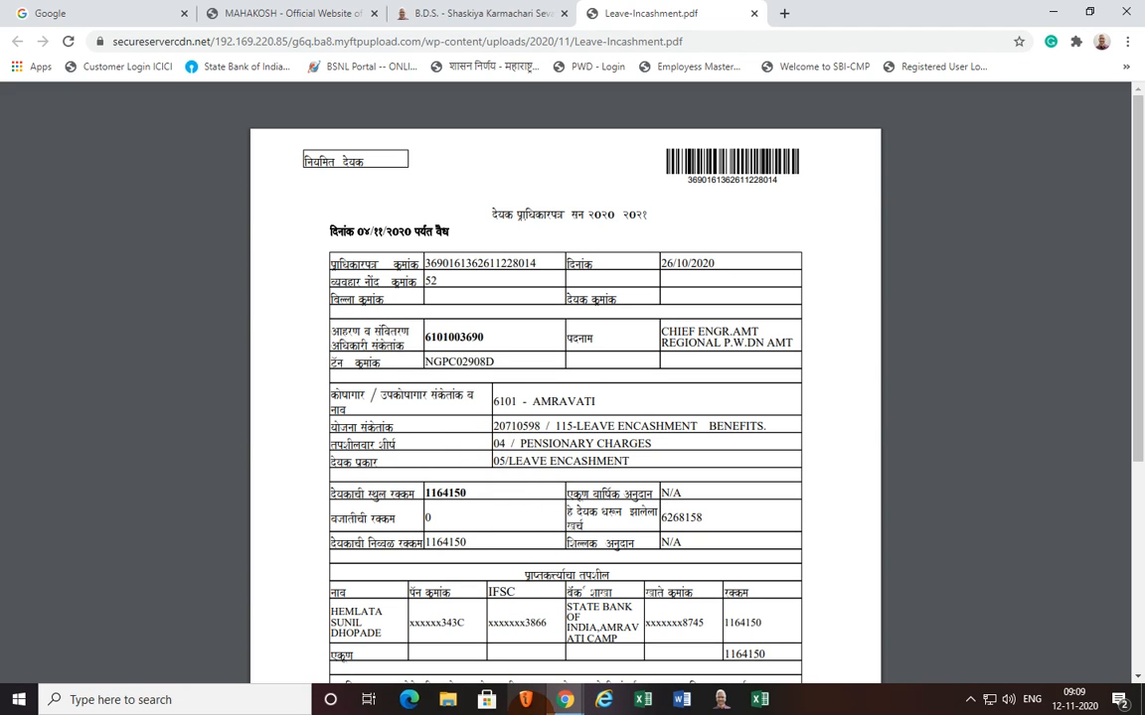
mouse_move(564, 700)
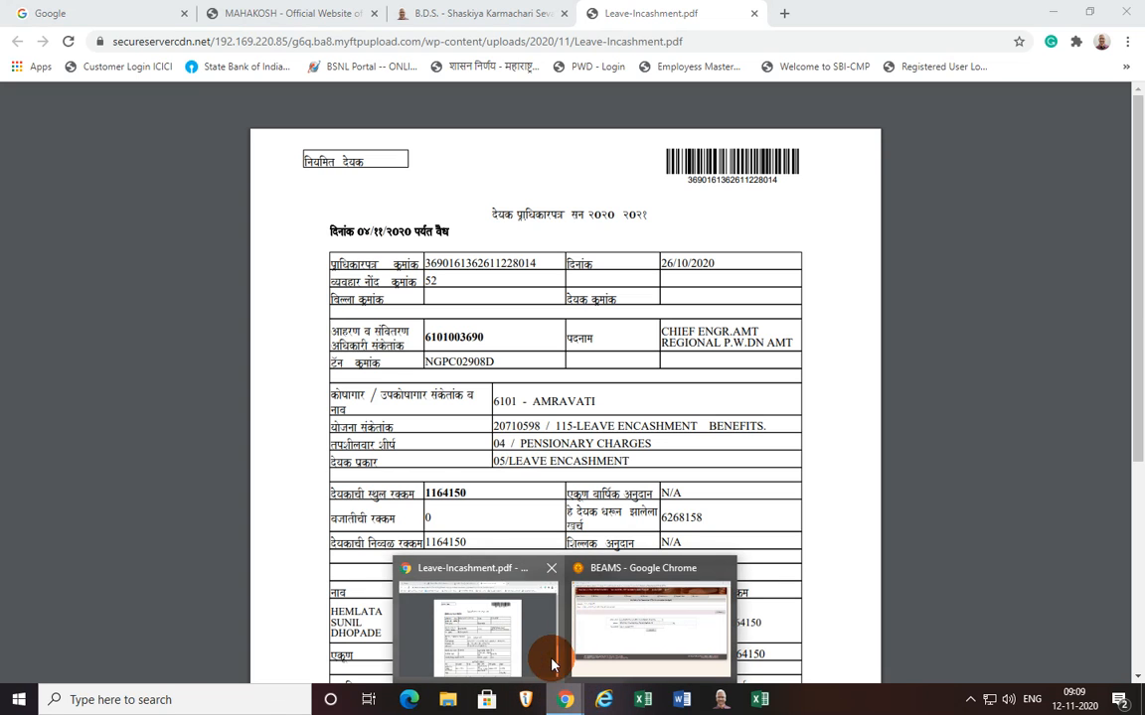
left_click(611, 616)
left_click(572, 323)
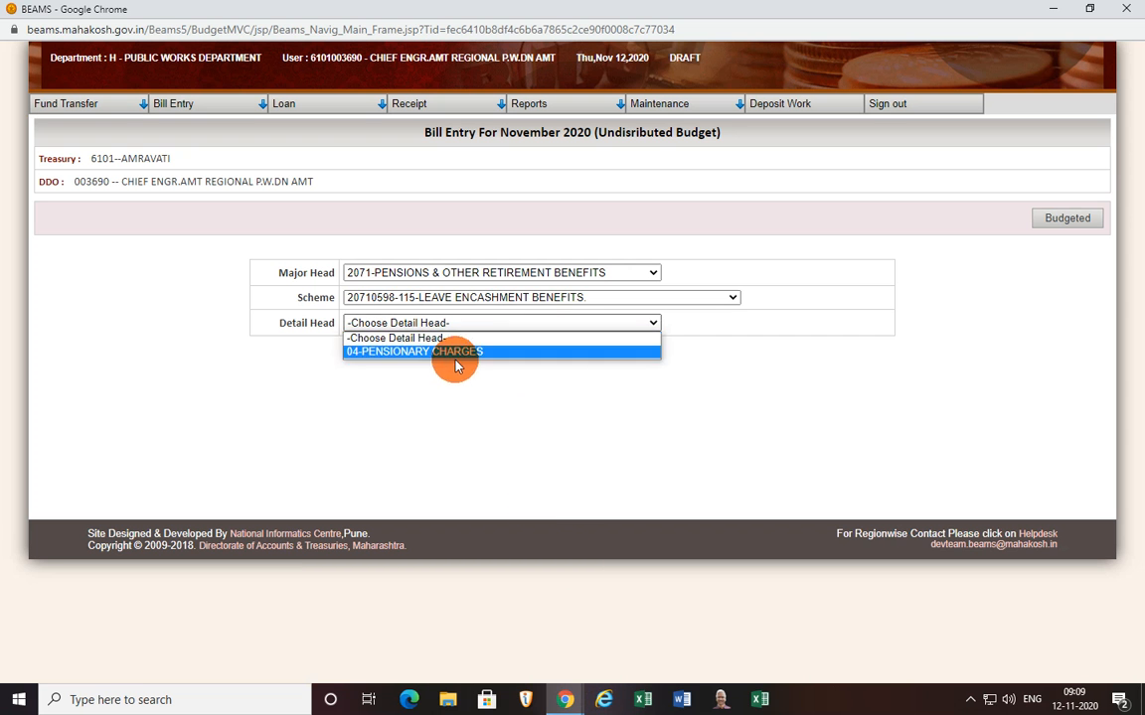
left_click(457, 355)
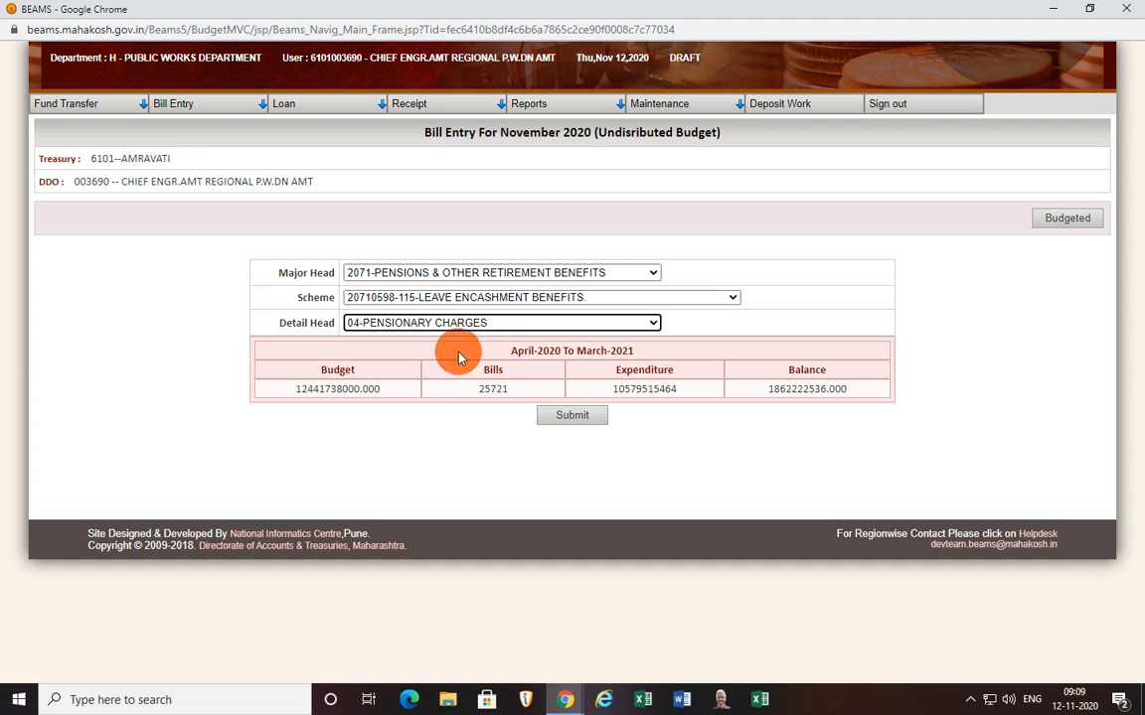
left_click(572, 417)
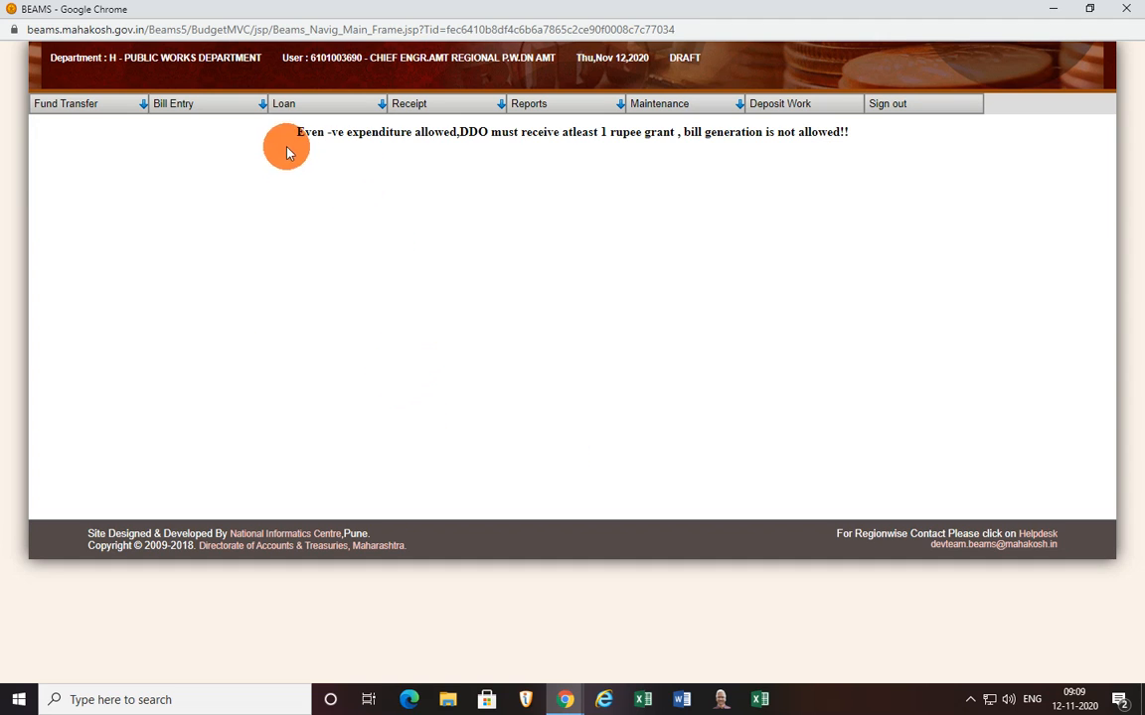
- Switch to the B.D.S. page and review its list of sample bill downloads
mouse_move(618, 119)
left_click(569, 708)
left_click(458, 597)
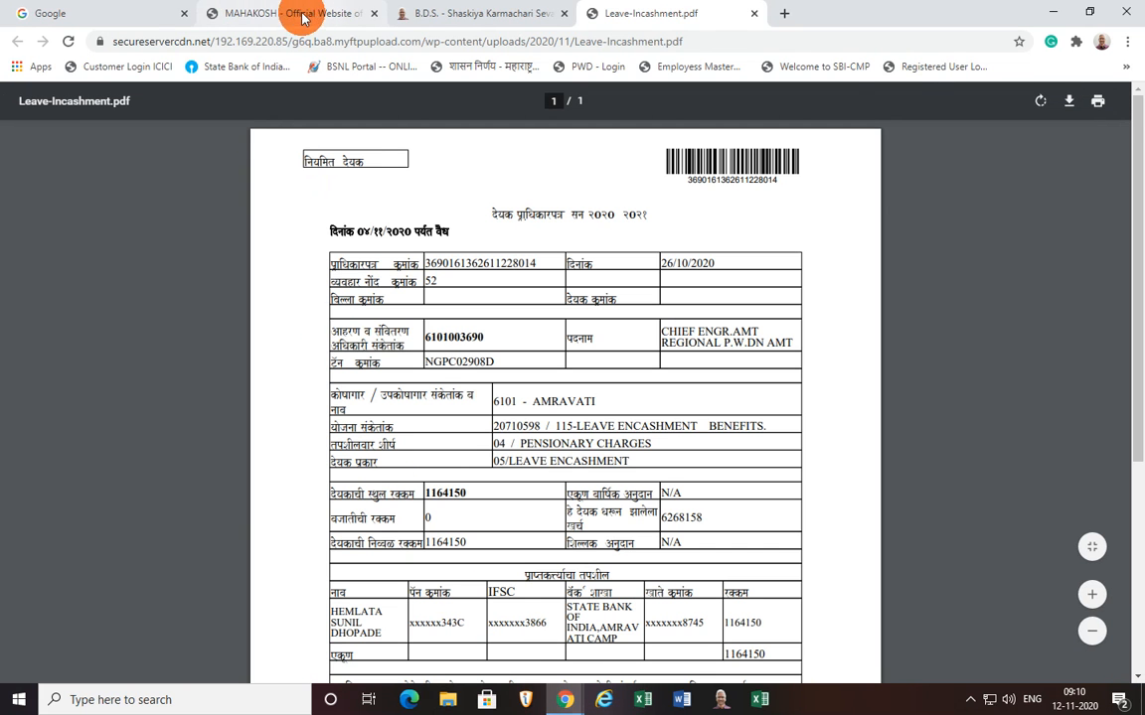
left_click(488, 12)
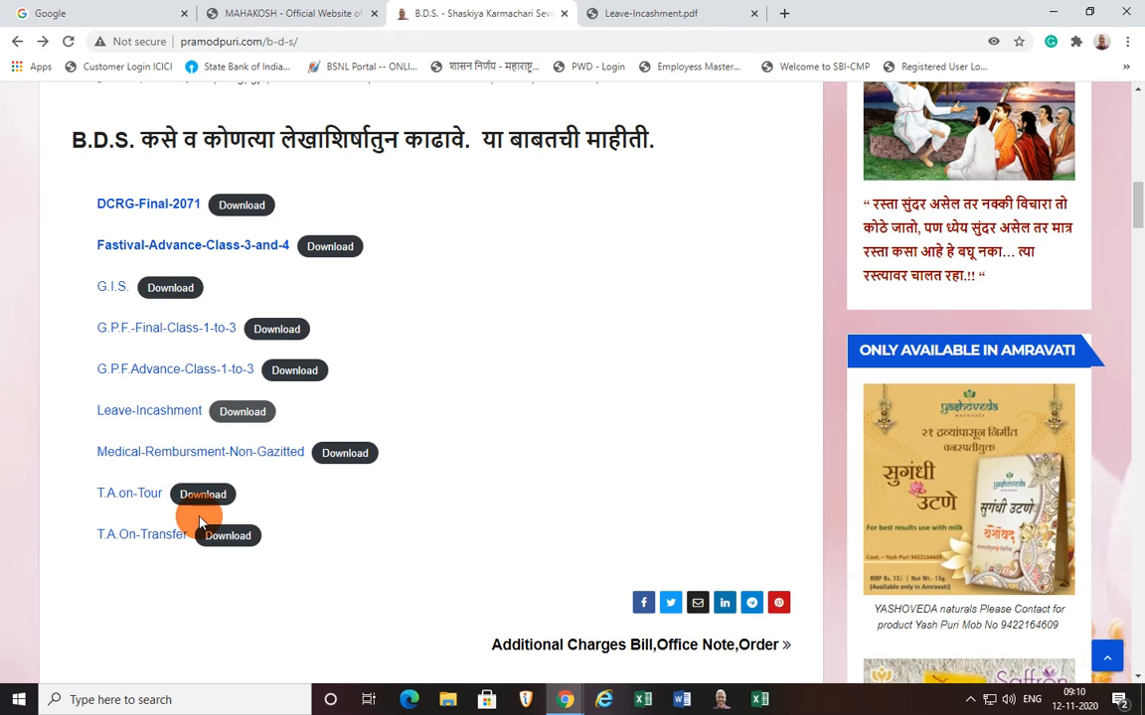
scroll(304, 555, "down", 3)
scroll(347, 556, "up", 3)
scroll(422, 493, "up", 5)
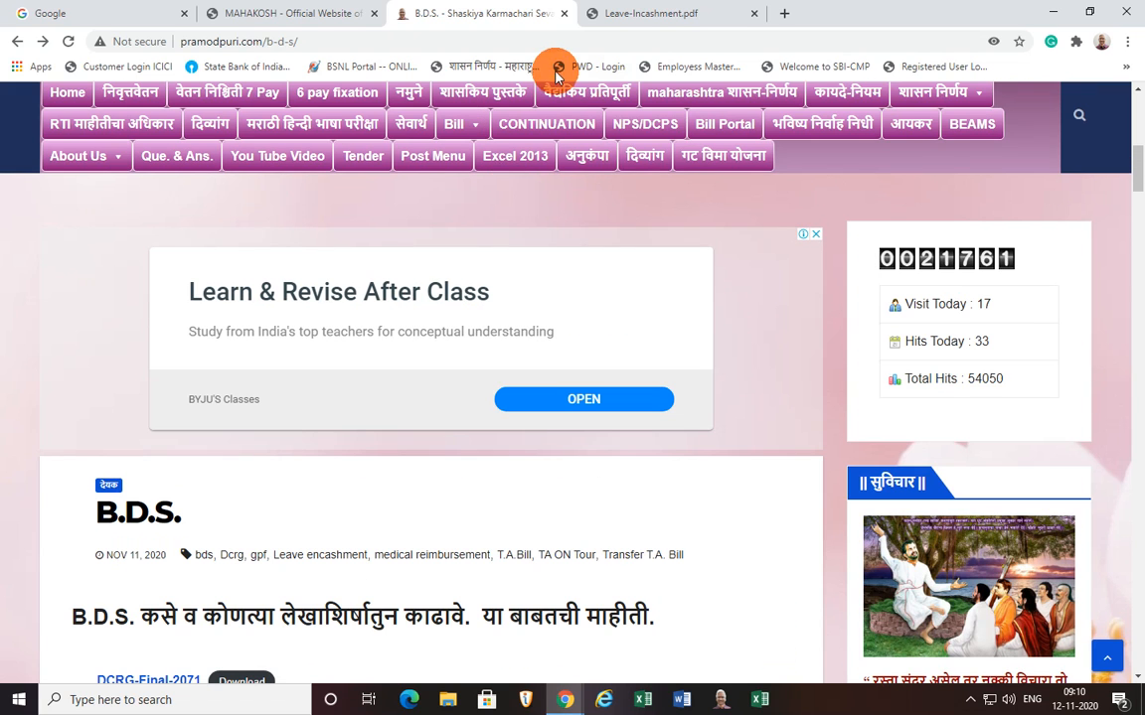
- Return to the BEAMS window, reopen Bill Entry and examine the budgeted schemes table and the undistributed-budget option
left_click(564, 699)
left_click(608, 648)
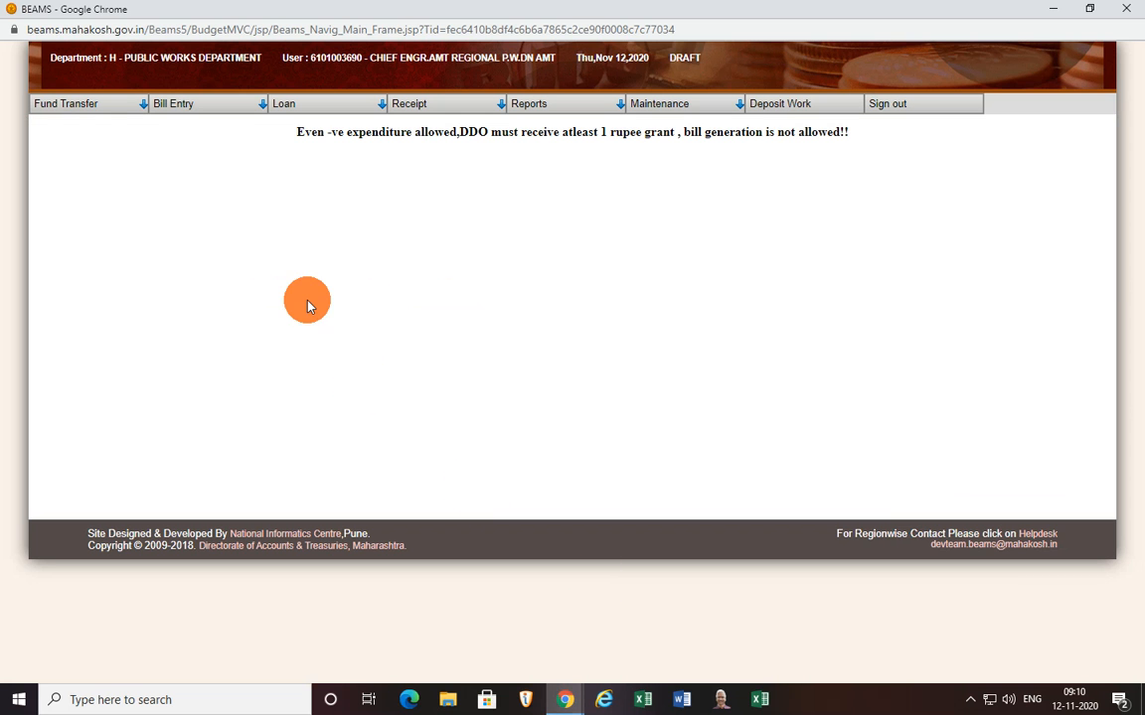
mouse_move(192, 107)
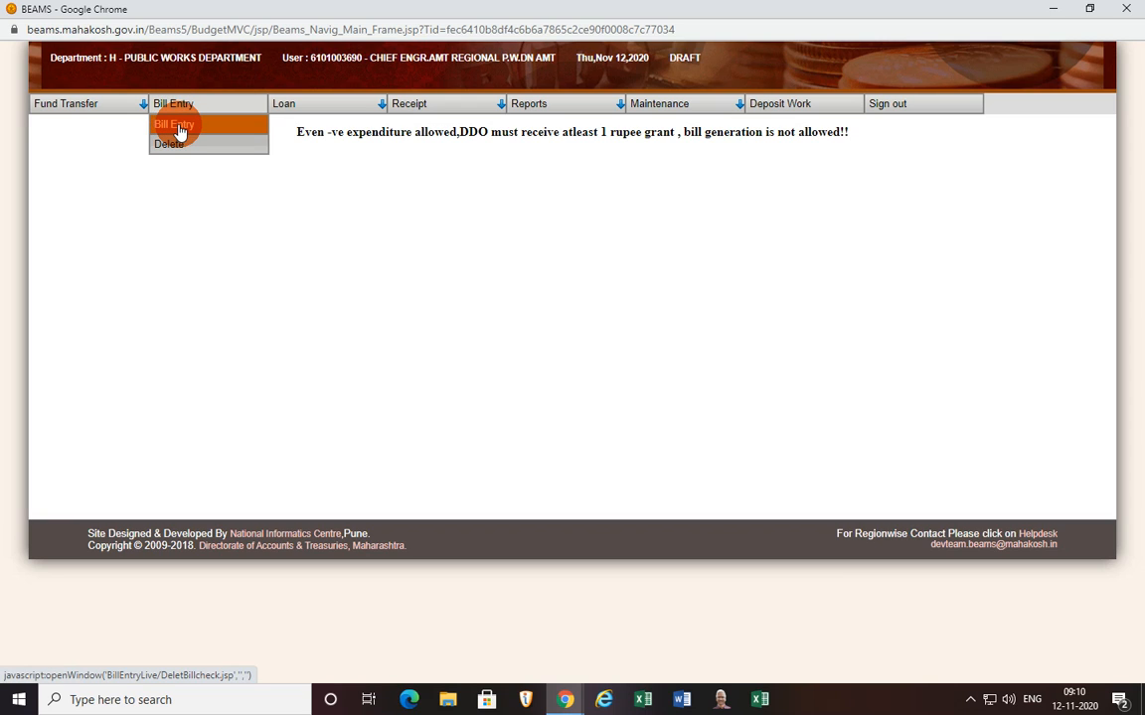
left_click(180, 131)
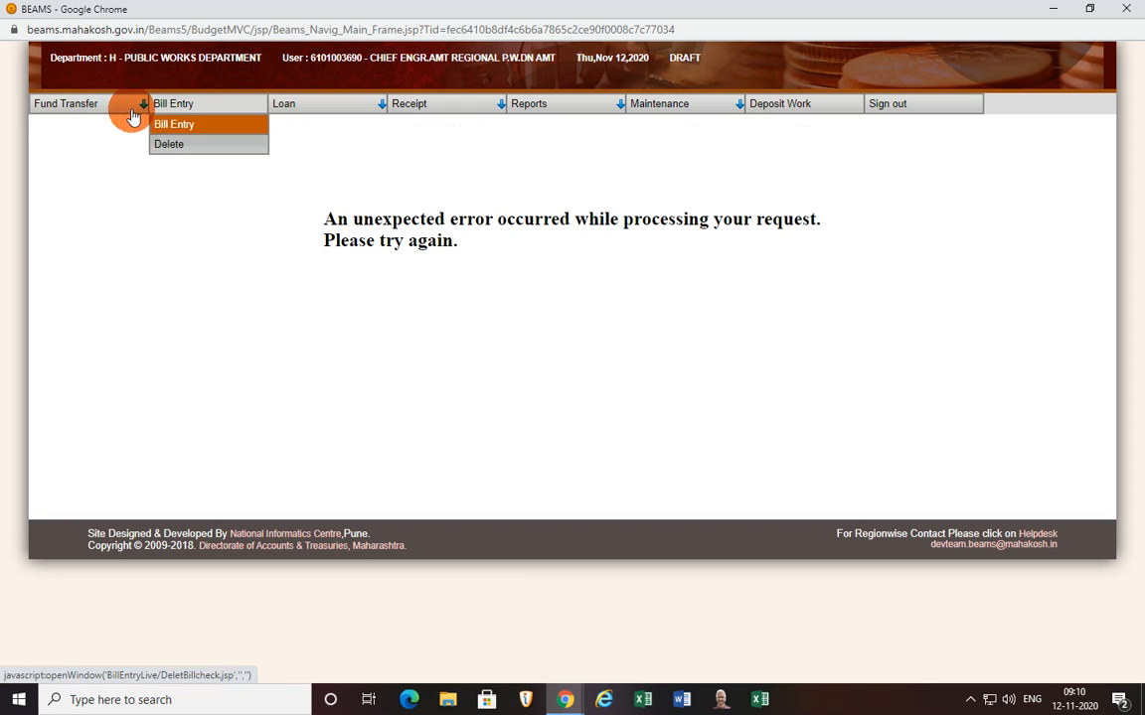
left_click(158, 125)
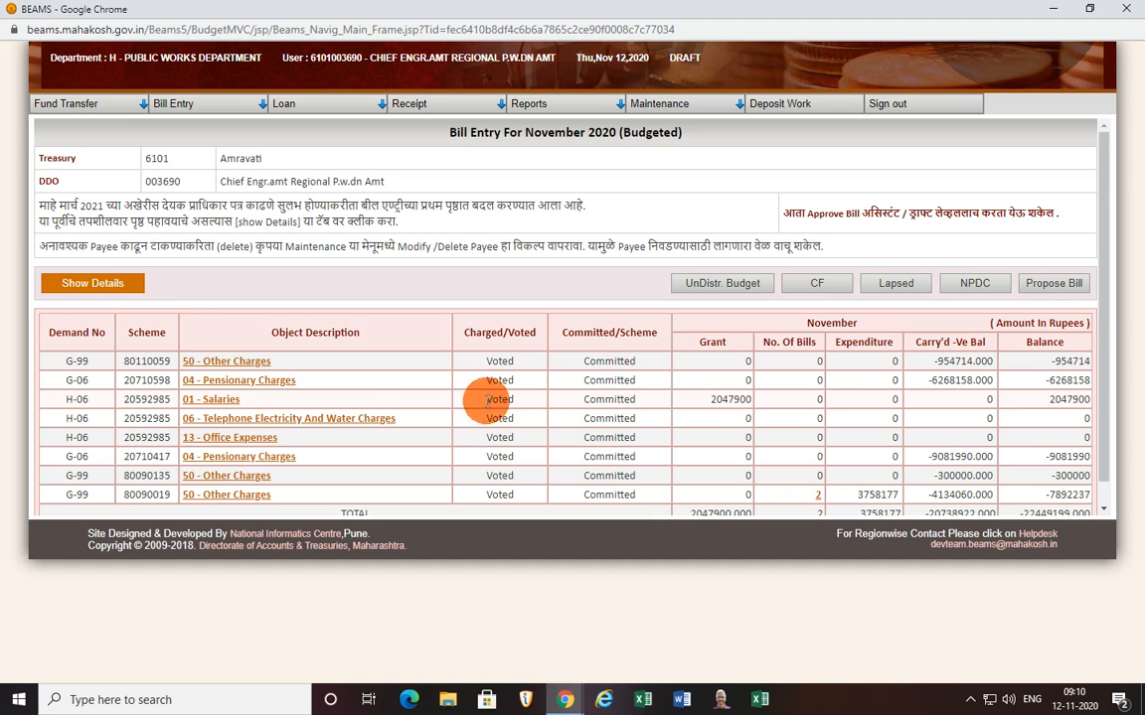
scroll(309, 328, "down", 1)
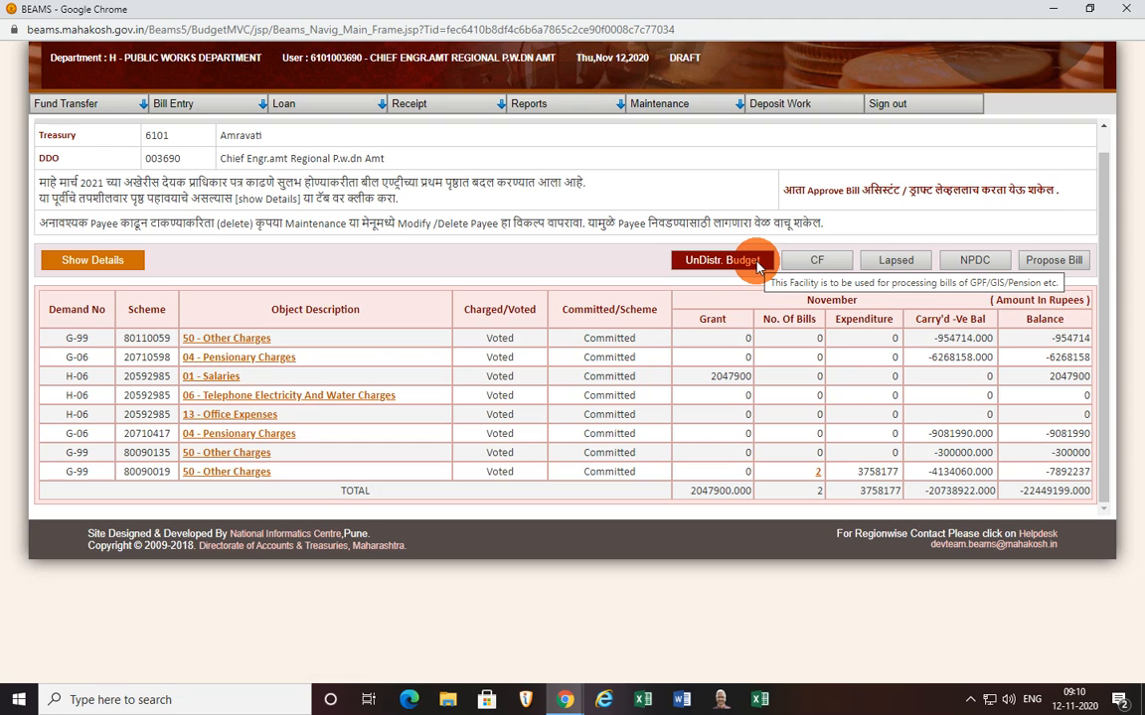
scroll(447, 460, "up", 1)
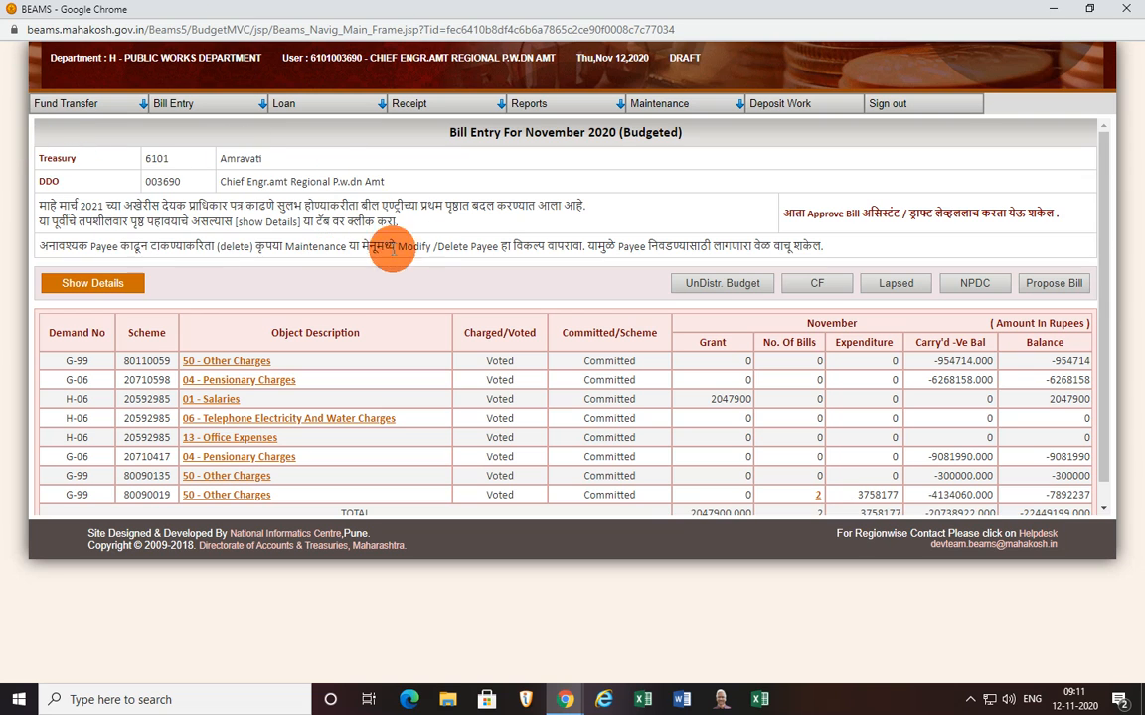
- Sign out of BEAMS and return to the B.D.S. page
left_click(896, 115)
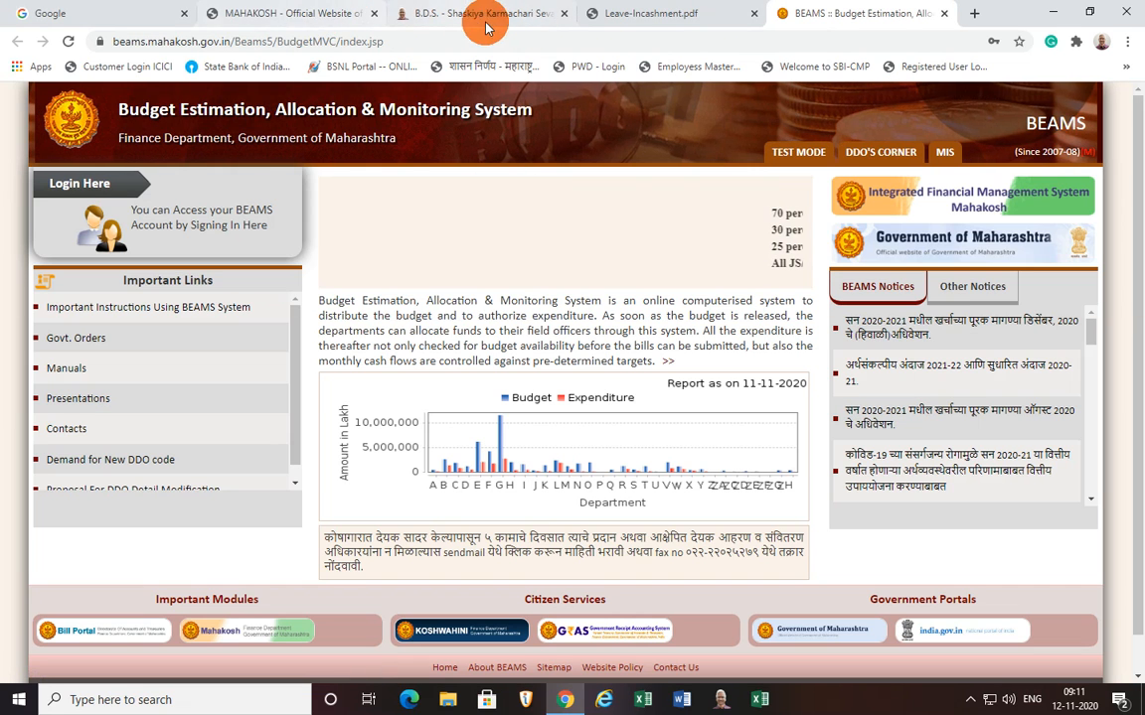
left_click(486, 13)
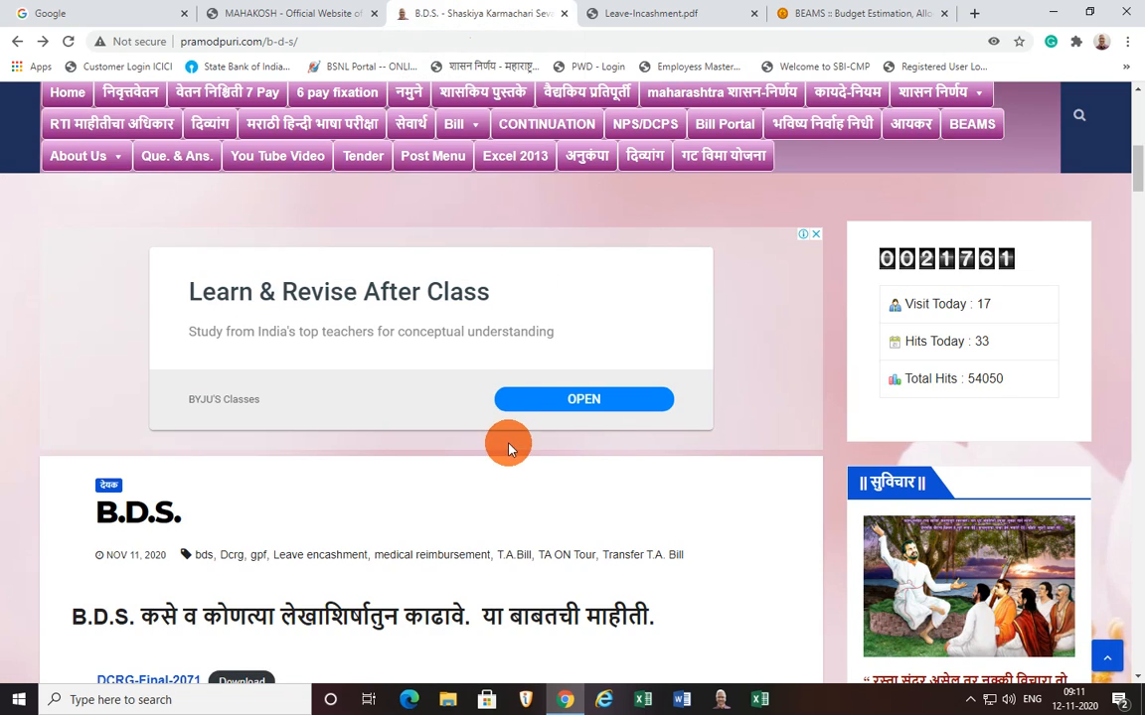
- Go to the website's वेतन निश्चिती 7 Pay category and open the "Pay Fixation all data" post
scroll(583, 460, "up", 5)
scroll(548, 449, "down", 4)
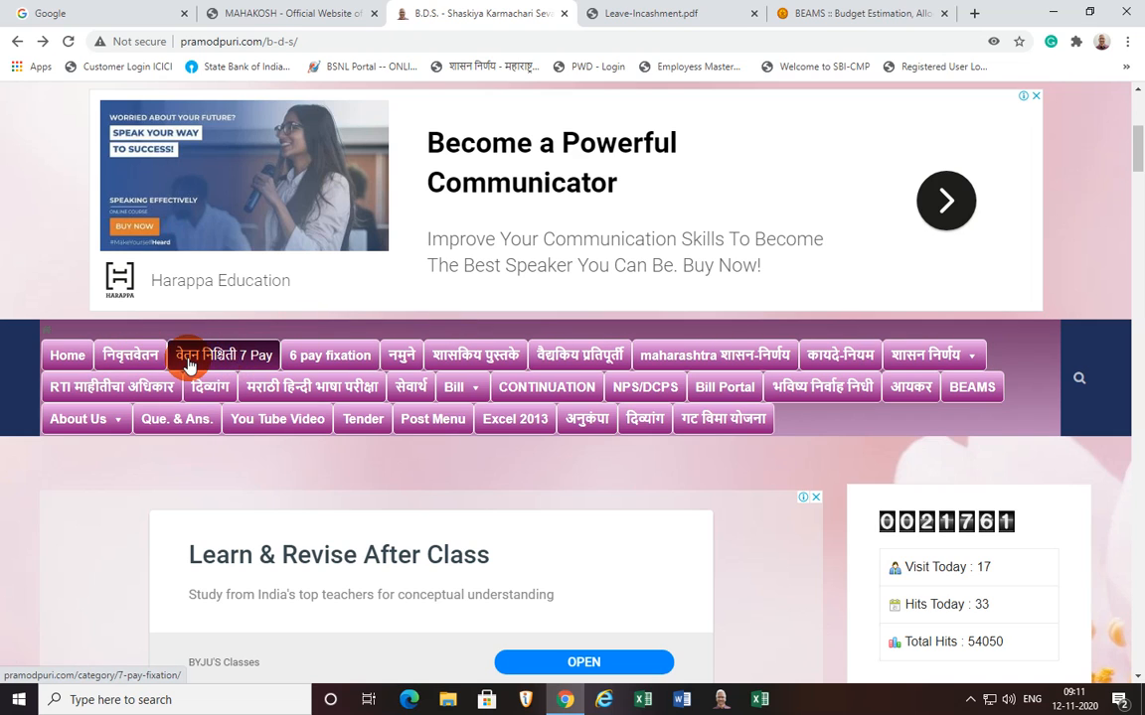
left_click(220, 361)
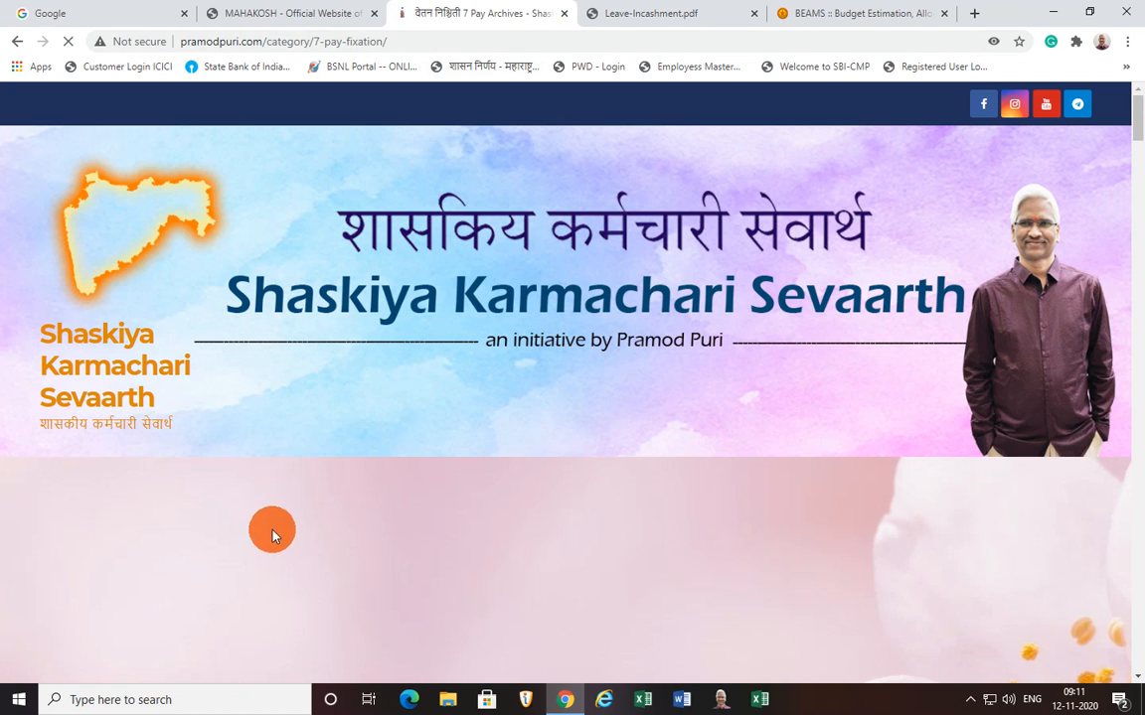
scroll(275, 529, "down", 5)
scroll(276, 504, "down", 5)
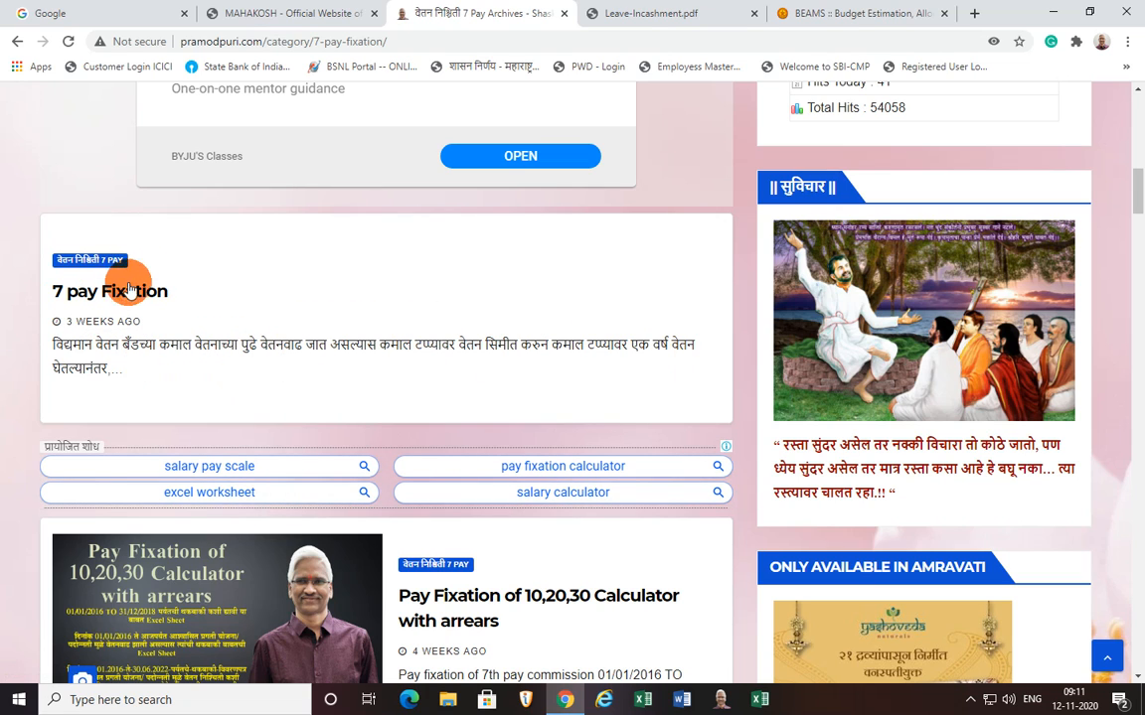
scroll(208, 380, "down", 3)
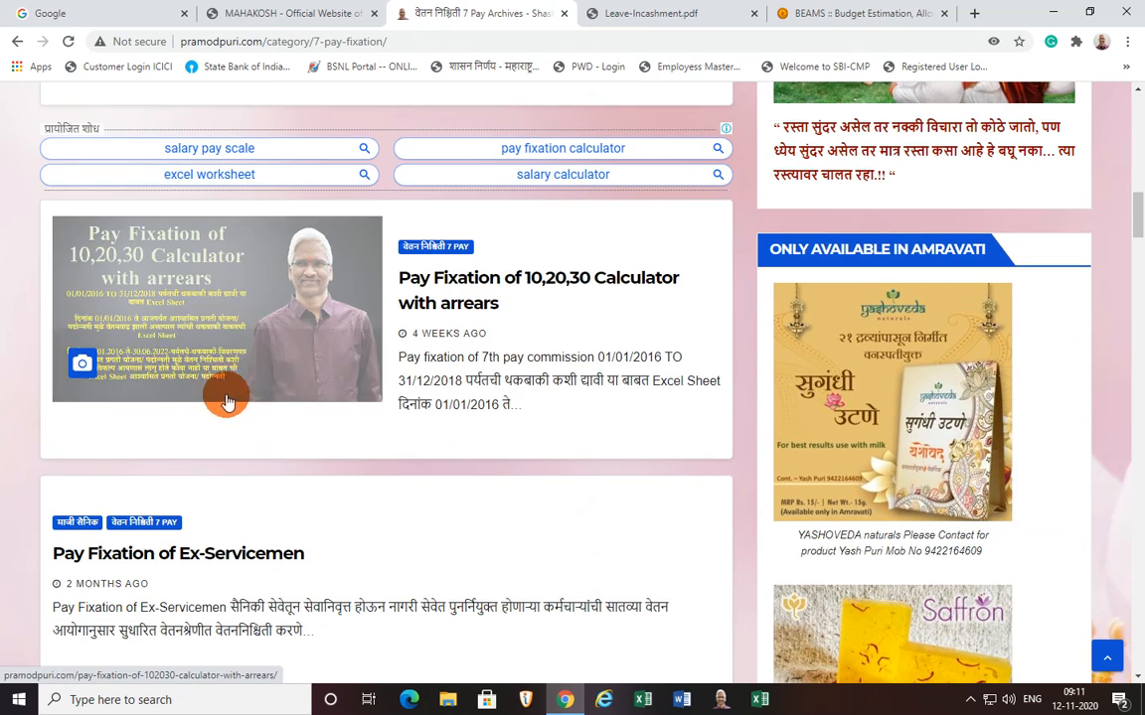
scroll(477, 372, "down", 3)
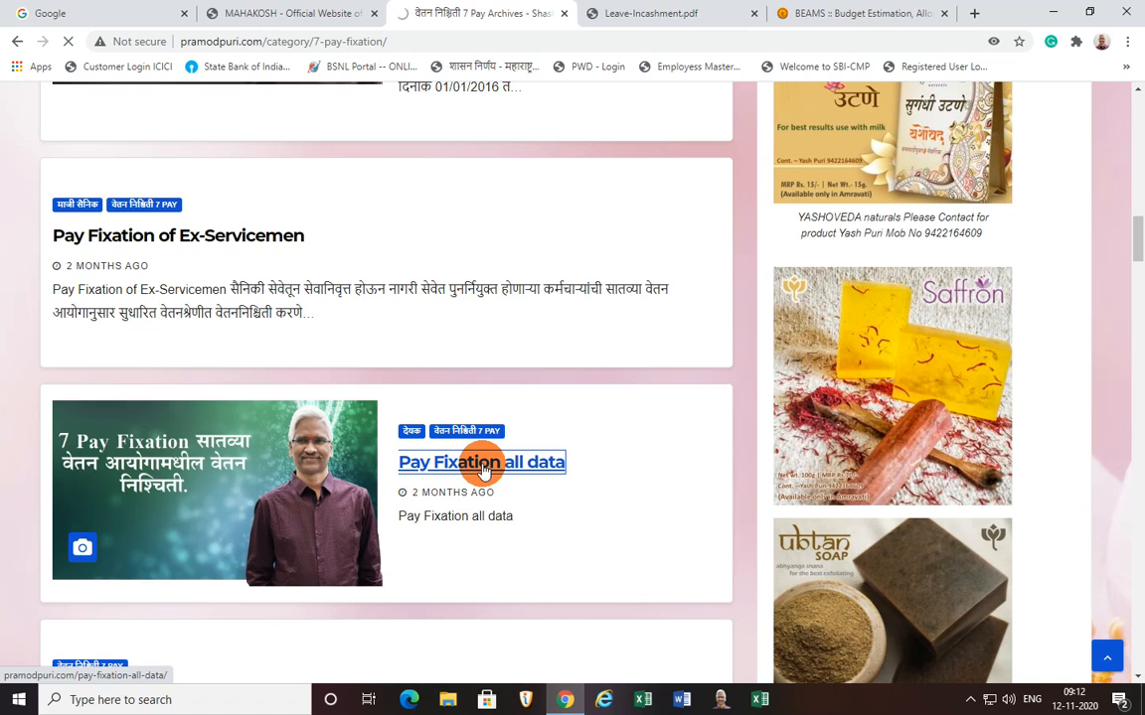
- Look through the "Pay Fixation all data" post for its Excel and Word file download and related posts
scroll(388, 492, "down", 5)
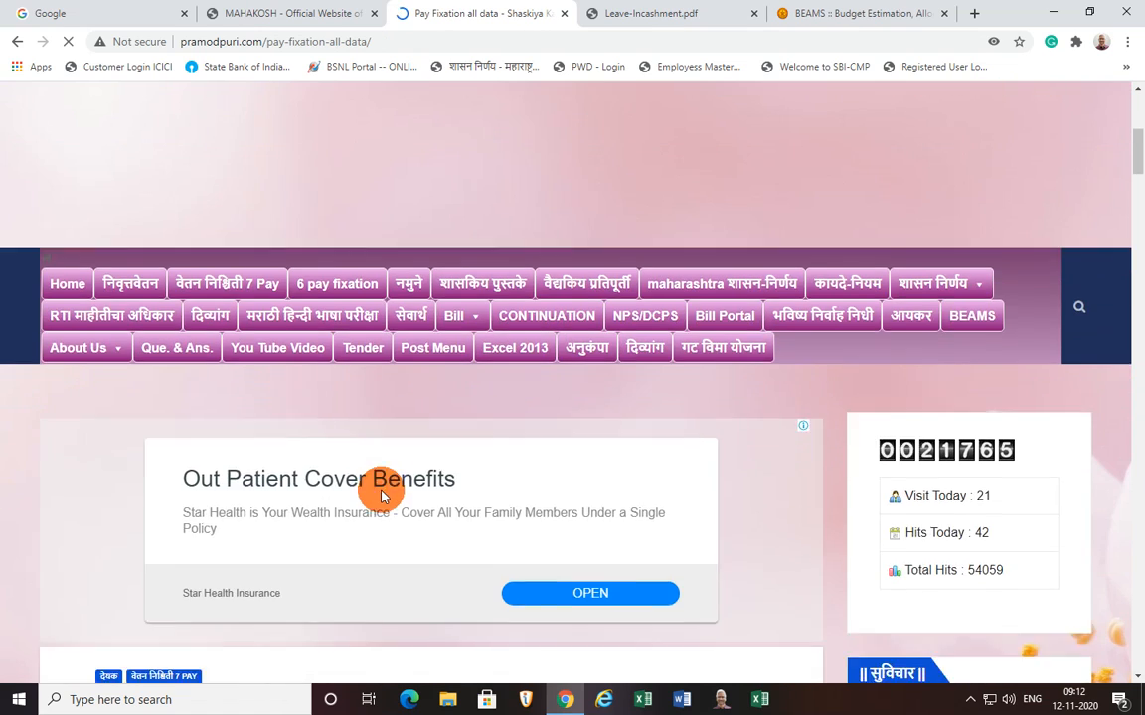
scroll(383, 495, "down", 6)
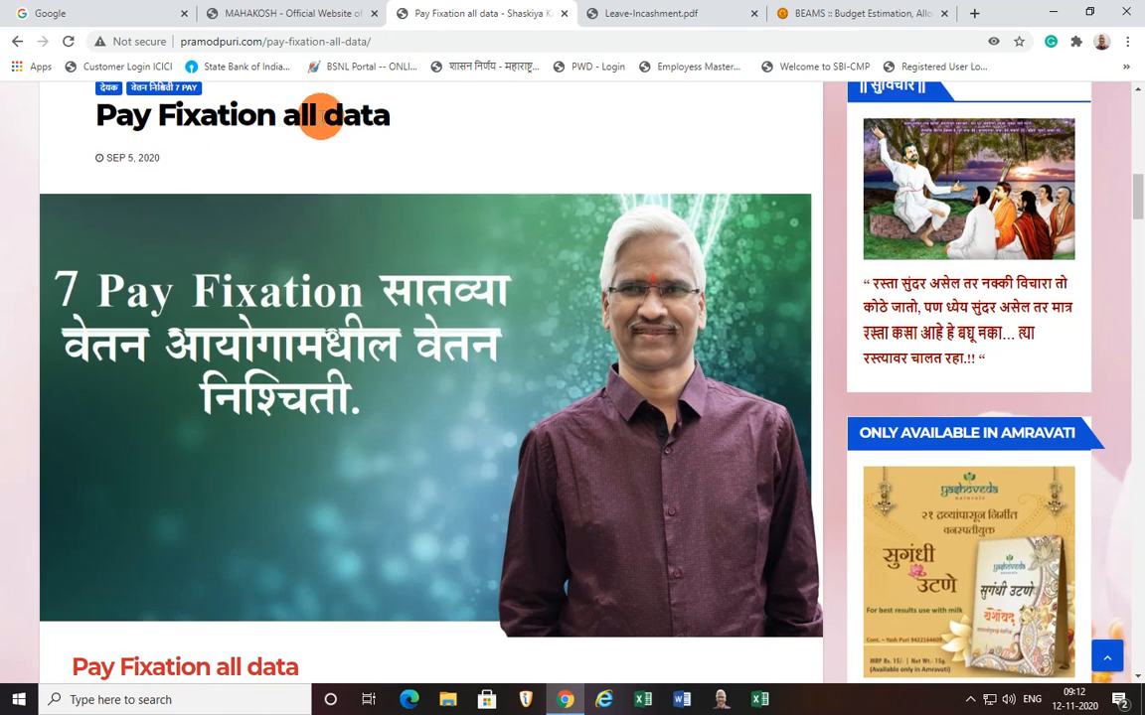
scroll(326, 532, "down", 4)
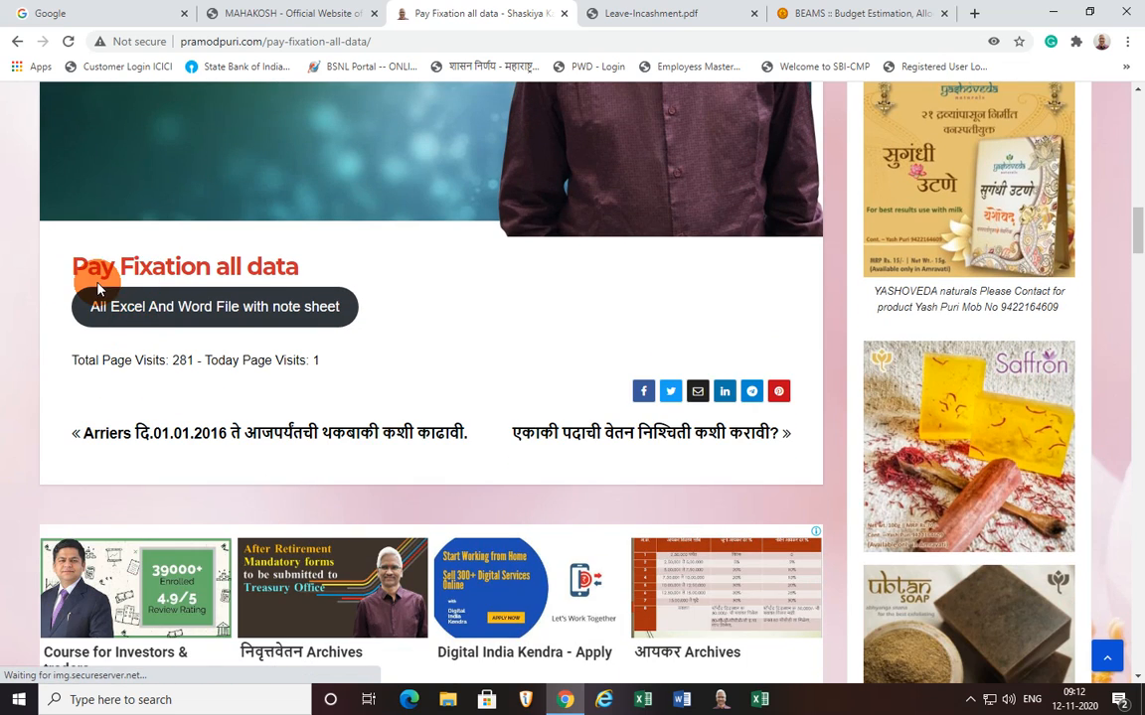
scroll(348, 407, "down", 7)
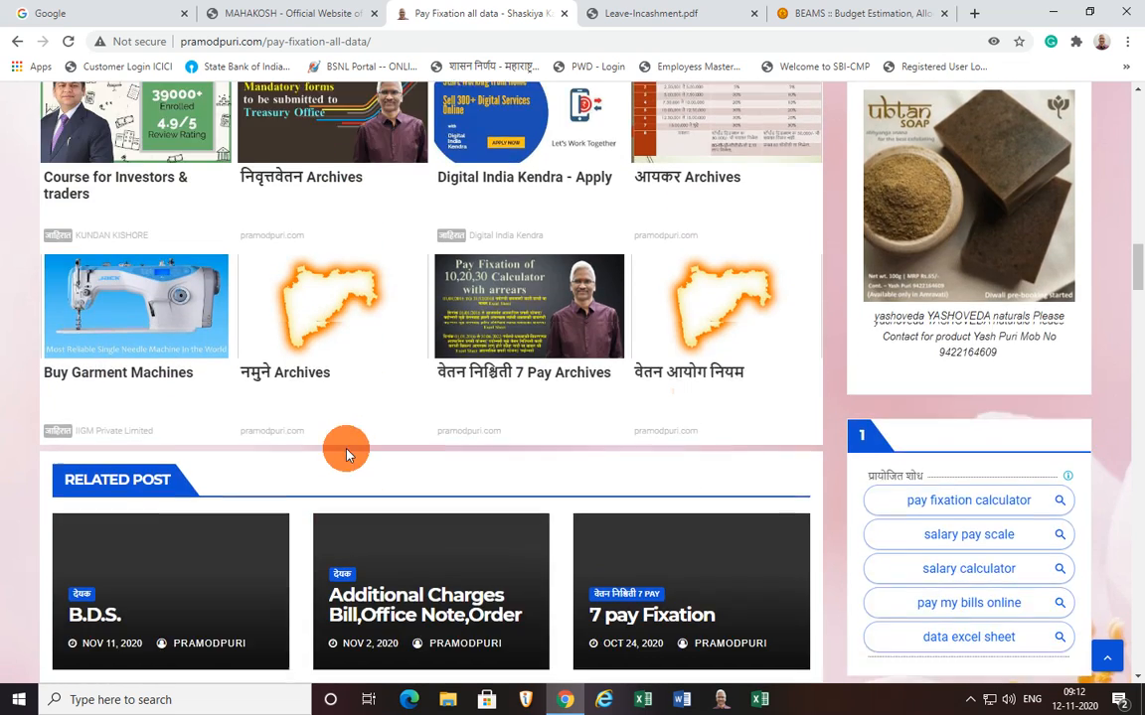
scroll(314, 477, "down", 4)
scroll(311, 479, "up", 14)
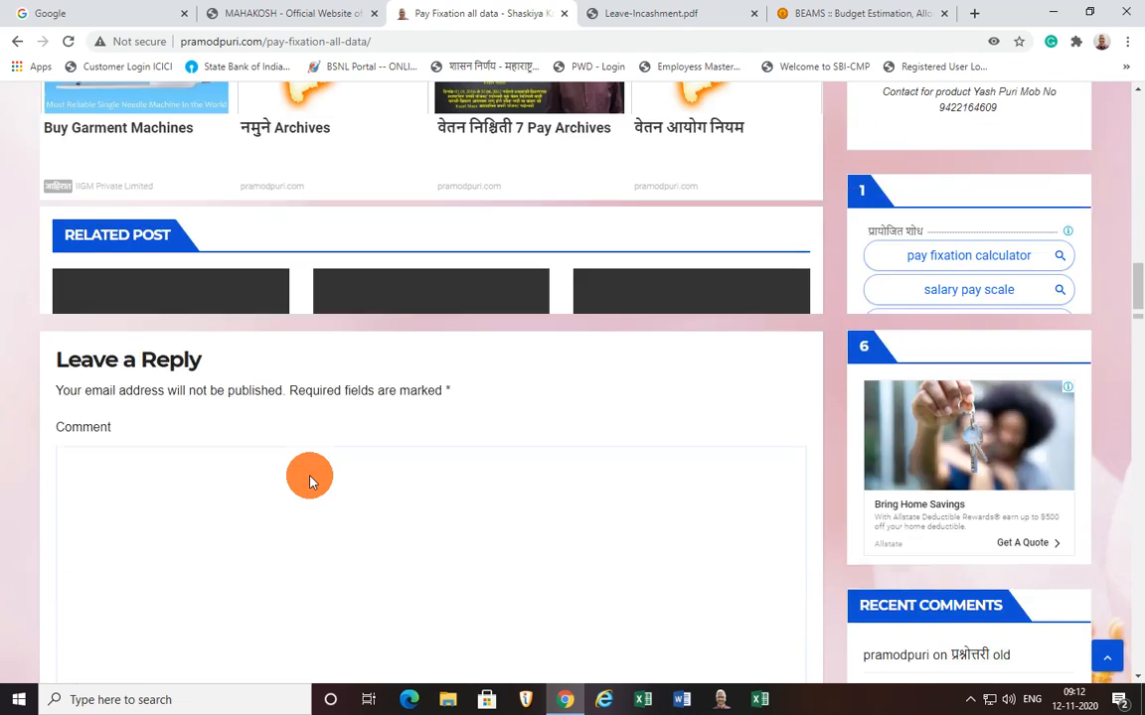
scroll(309, 481, "up", 5)
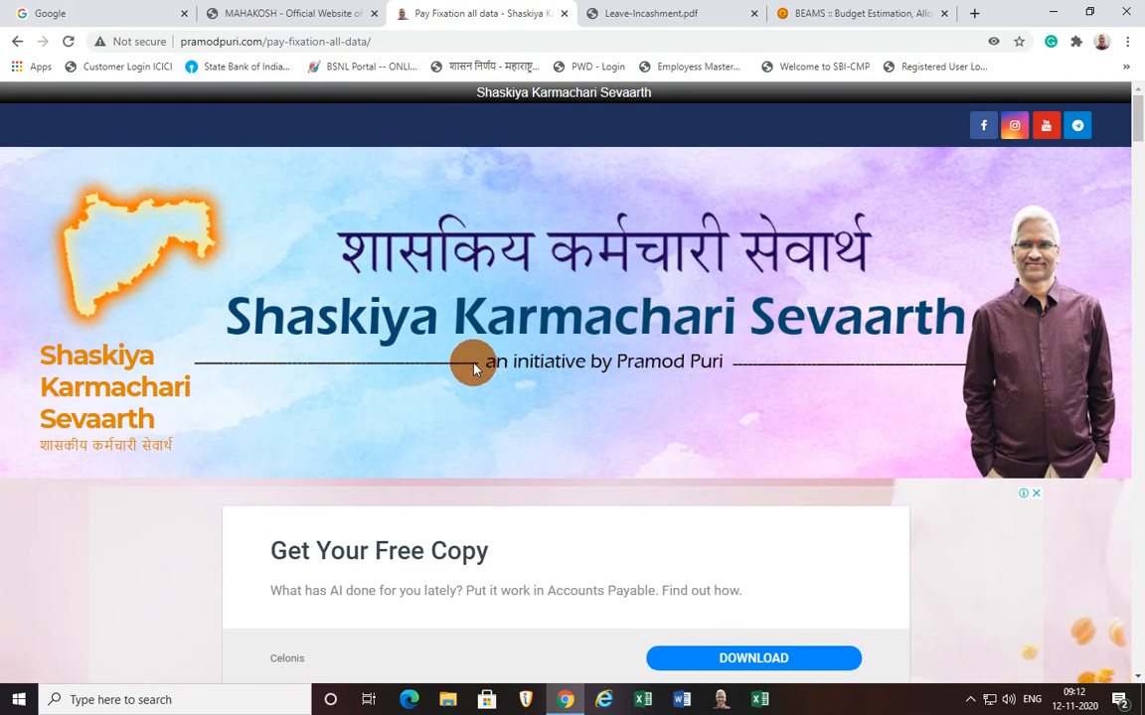
scroll(474, 368, "down", 6)
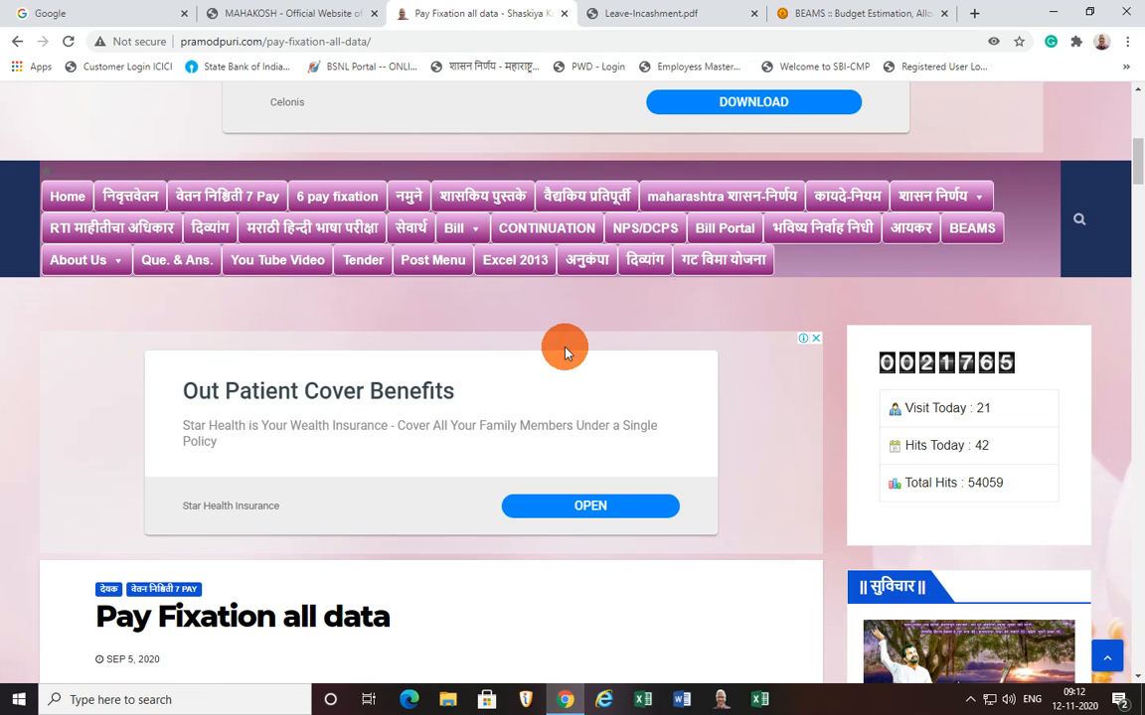
scroll(541, 327, "up", 5)
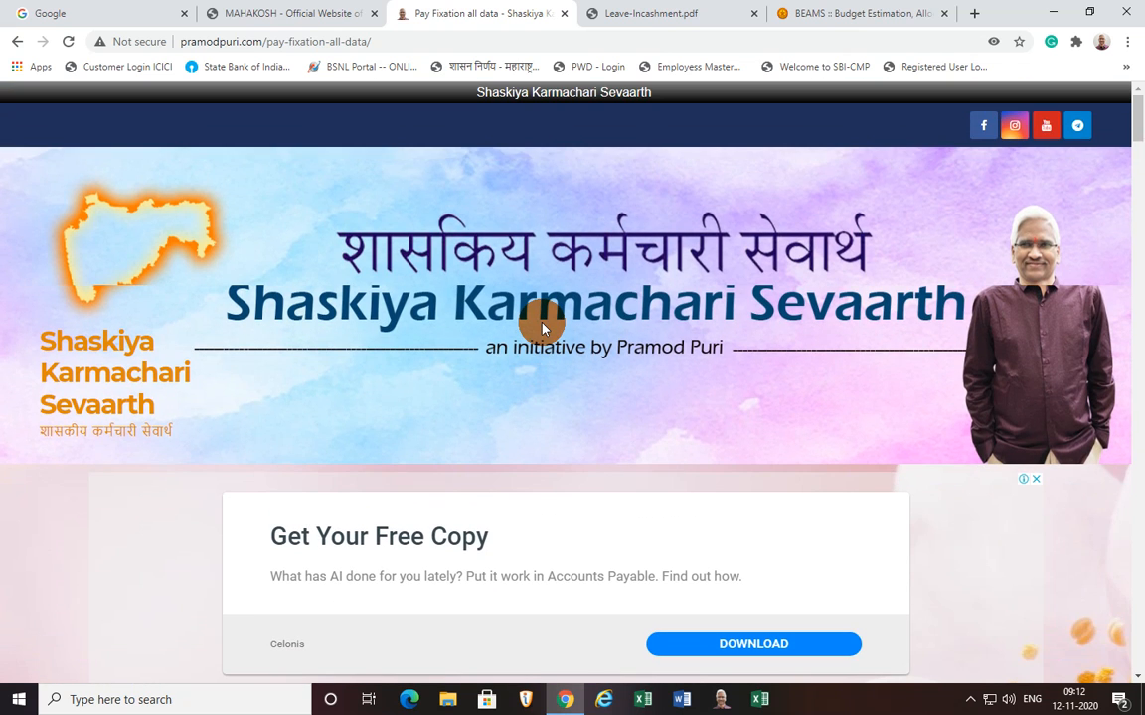
scroll(542, 327, "up", 1)
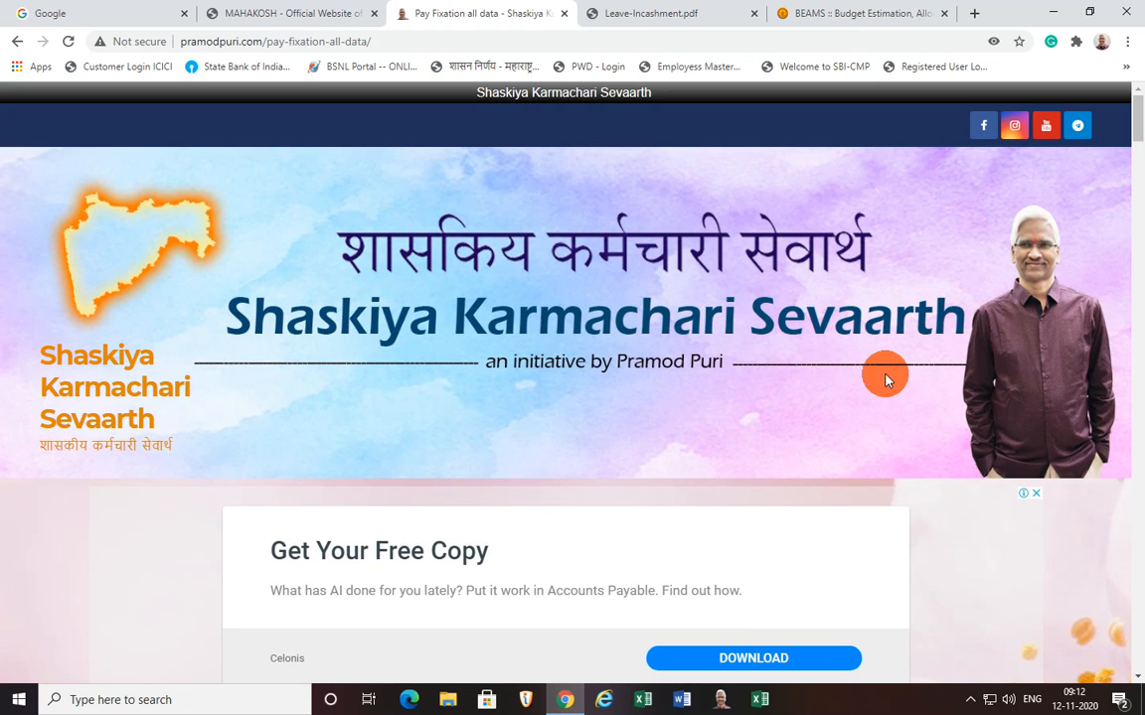
mouse_move(710, 8)
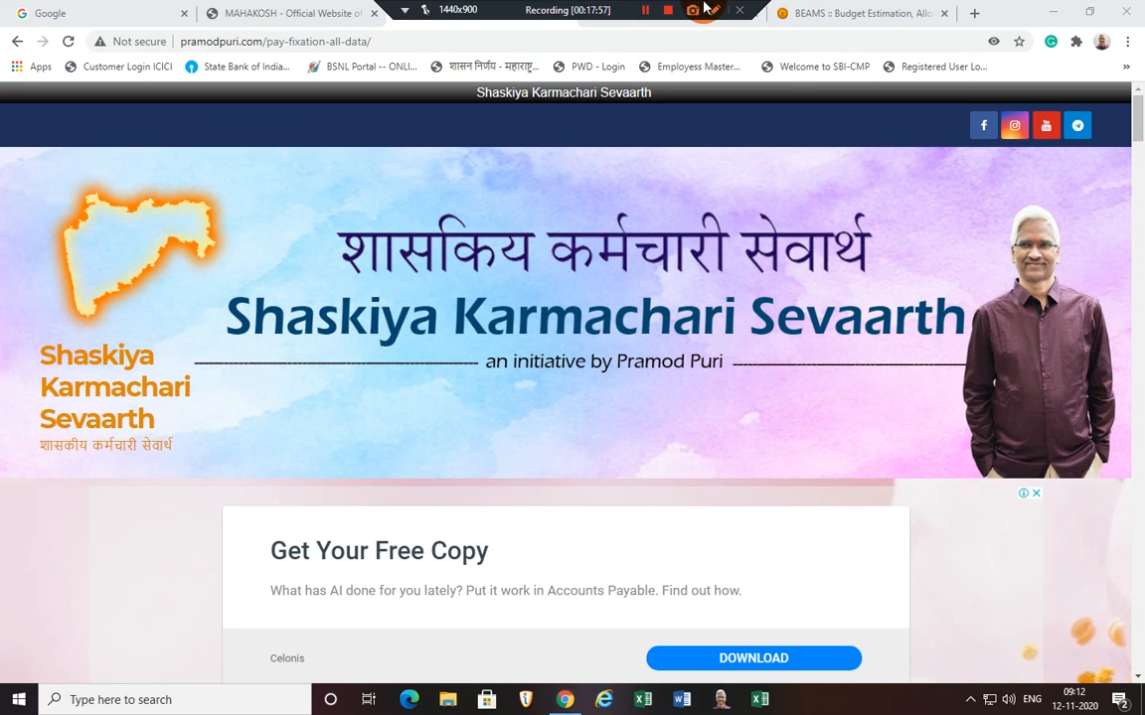